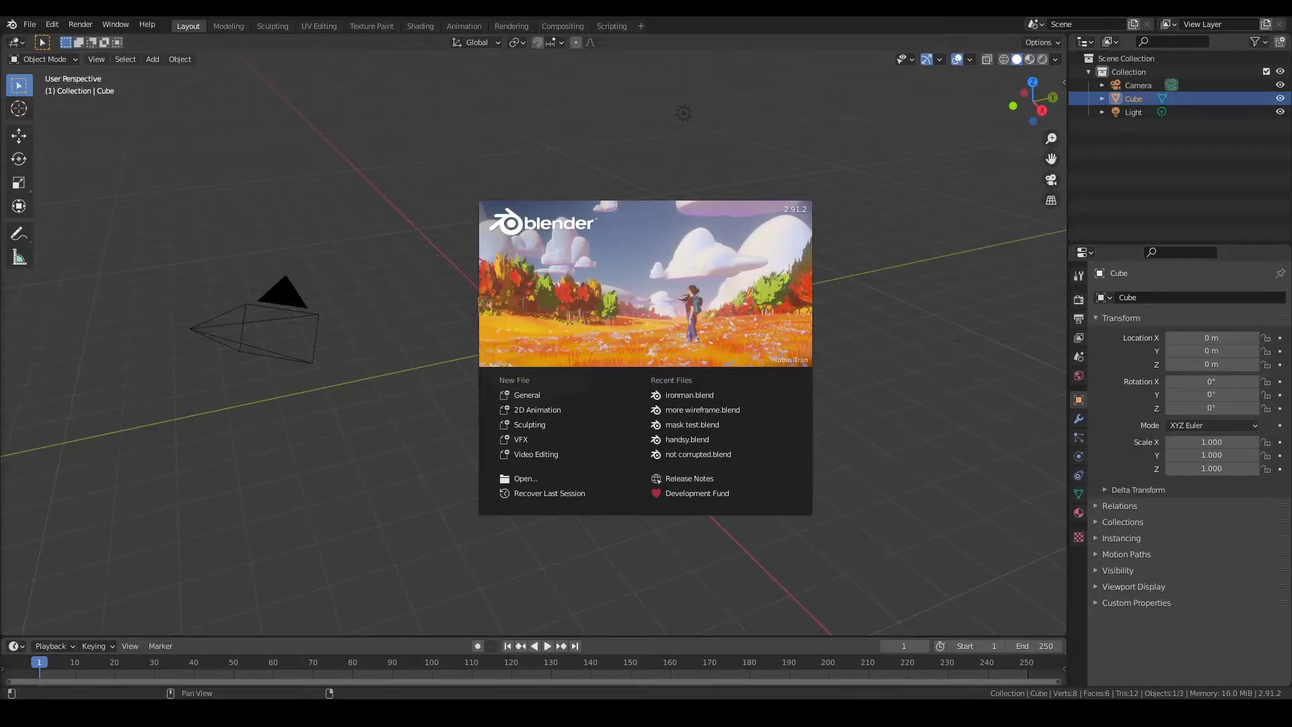
Replace the default camera, cube and light with an icosphere.
left_click(516, 155)
key("a")
key("Delete")
key("shift+a")
left_click(599, 391)
middle_click_drag(631, 362, 464, 348)
Delete the icosphere's lower vertices to leave a hemisphere.
key("Tab")
left_click_drag(417, 376, 648, 453)
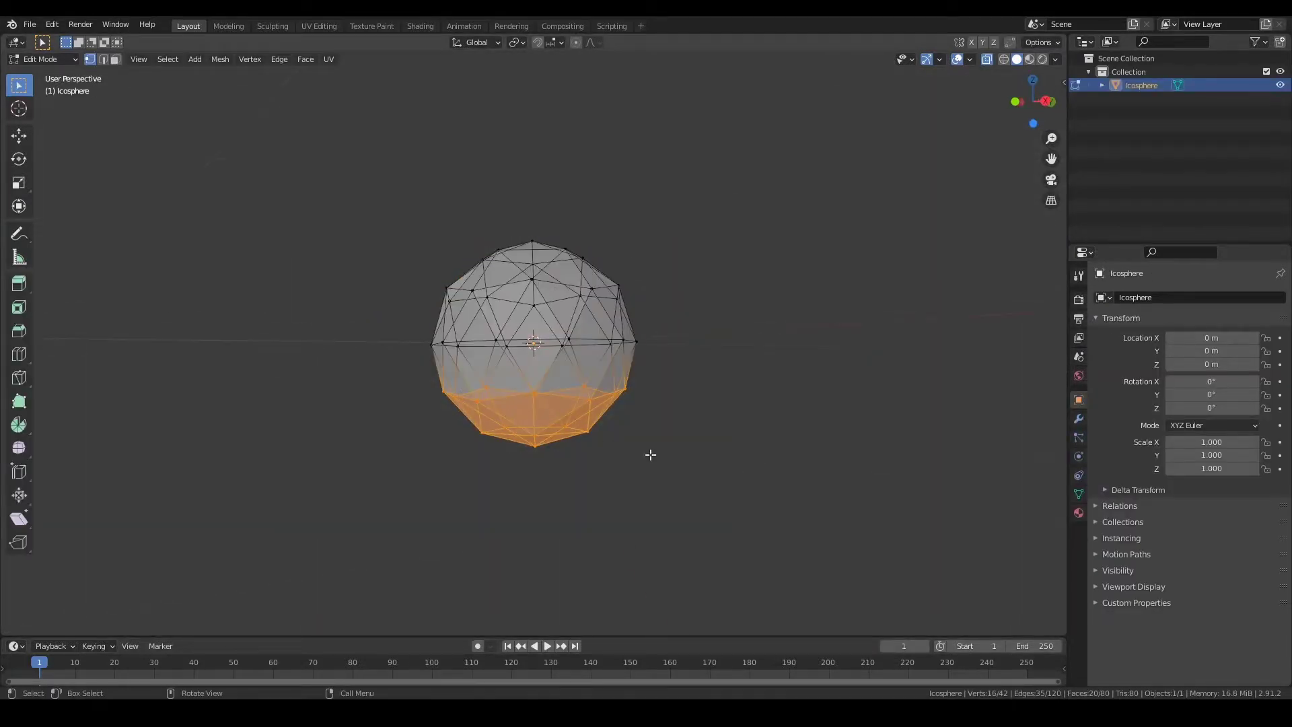
key("Delete")
key("Tab")
mouse_move(634, 390)
middle_mouse_down()
mouse_move(565, 399)
mouse_move(593, 363)
mouse_move(607, 368)
middle_mouse_up()
Bevel all of the hemisphere's edges.
key("Tab")
key("a")
scroll(592, 363, "up", 2)
key("ctrl+b")
left_click(605, 333)
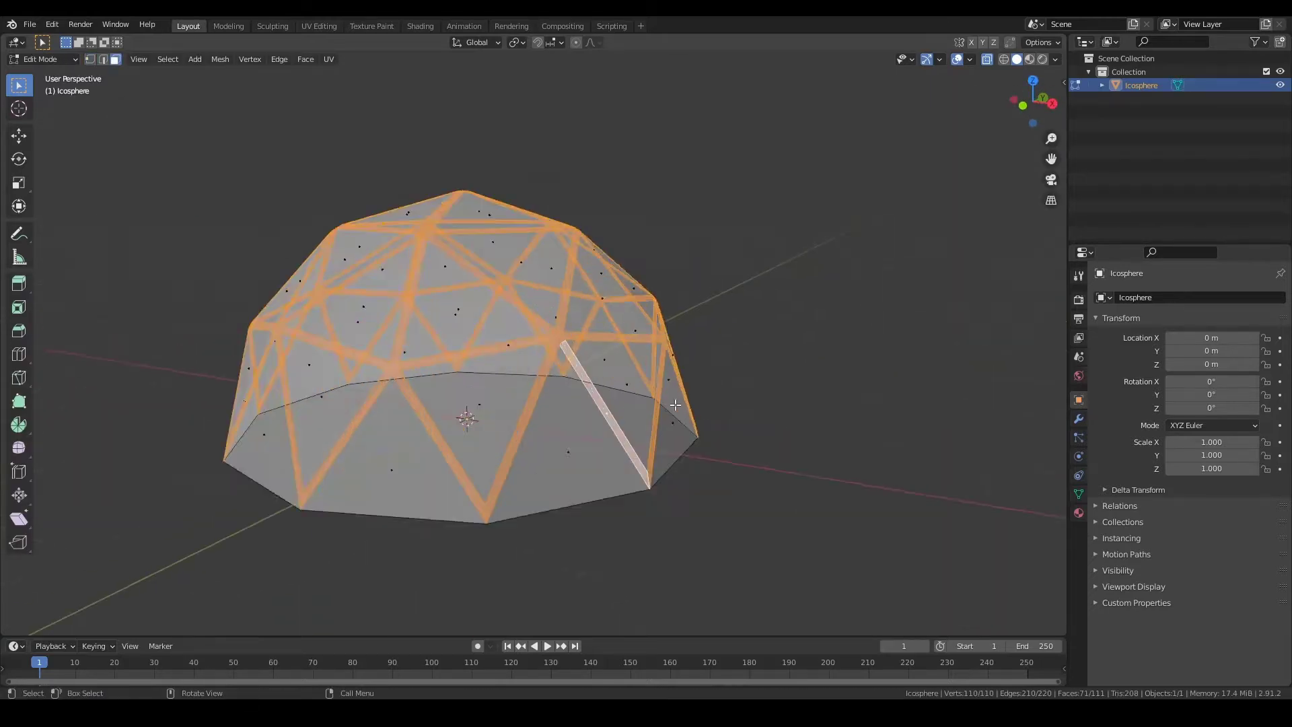
Separate the beveled edge strips into their own frame object.
key("p")
left_click(648, 363)
key("Tab")
left_click(592, 366)
key("Tab")
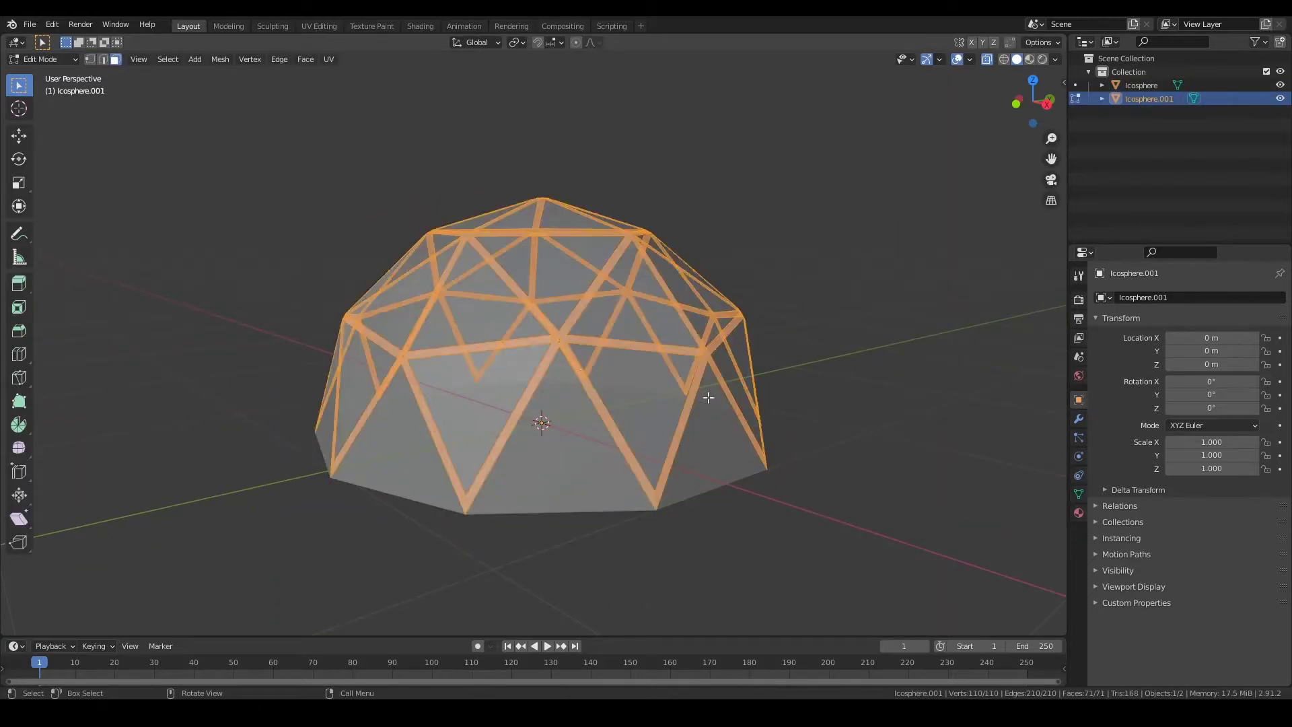
middle_click_drag(592, 366, 694, 393)
key("KP_1")
Give the frame a Solidify modifier with 0.02 m thickness.
left_click(1078, 418)
left_click(1155, 297)
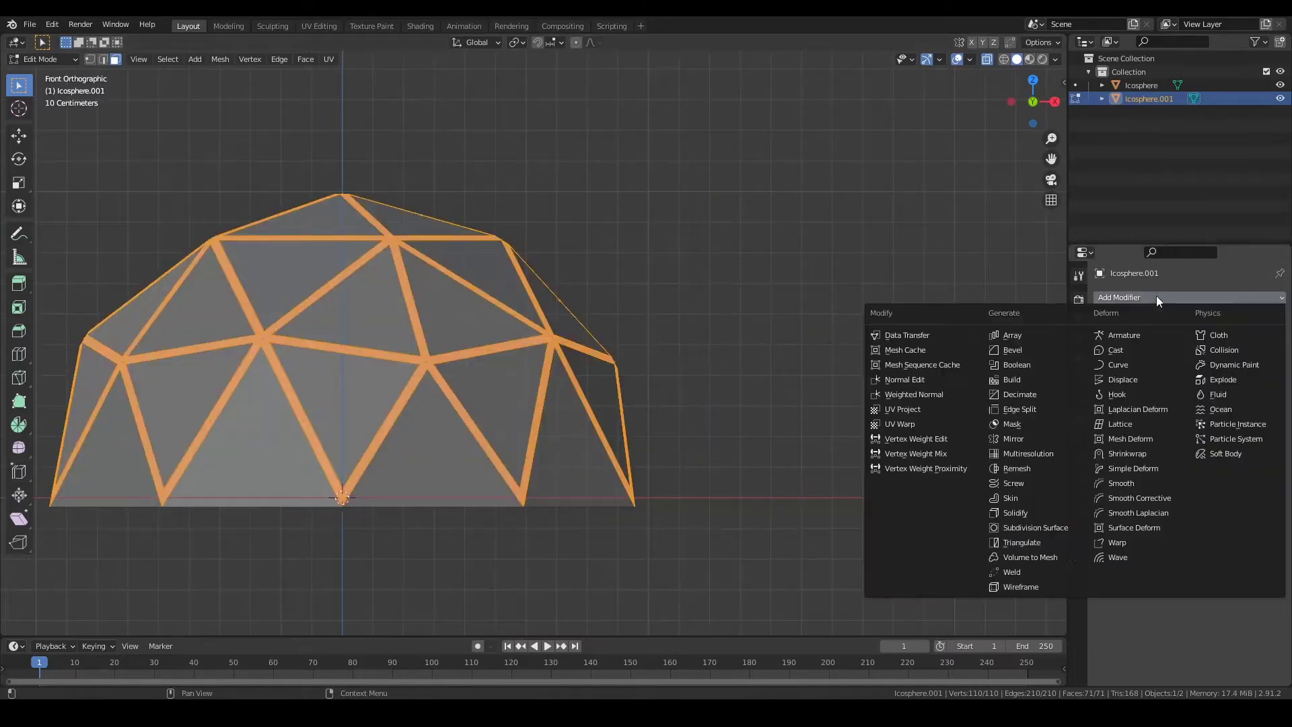
left_click(1034, 512)
left_click_drag(1241, 362, 1253, 362)
mouse_move(605, 403)
middle_mouse_down()
mouse_move(773, 282)
mouse_move(614, 457)
middle_mouse_up()
key("Tab")
scroll(606, 450, "down", 4)
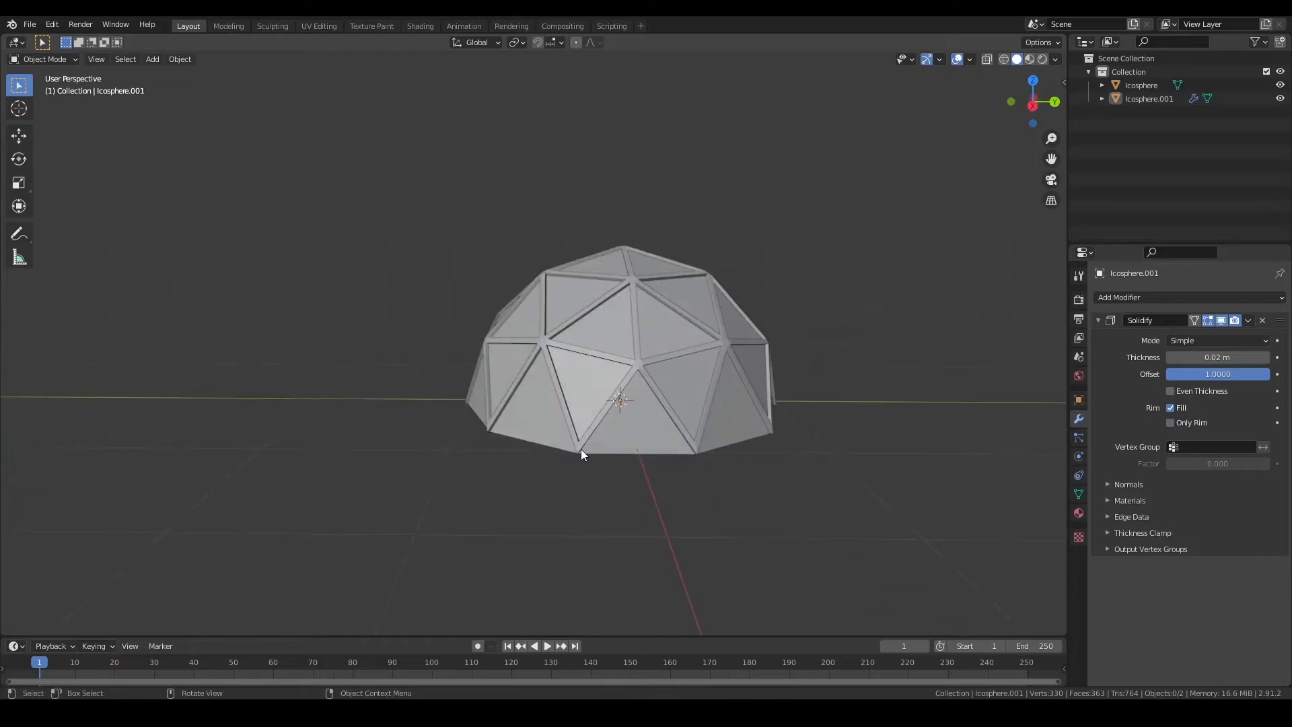
scroll(673, 417, "down", 5)
key("shift+a")
Add a plane with an Ocean modifier as rolling snow terrain under the dome.
left_click(761, 394)
left_click(1153, 299)
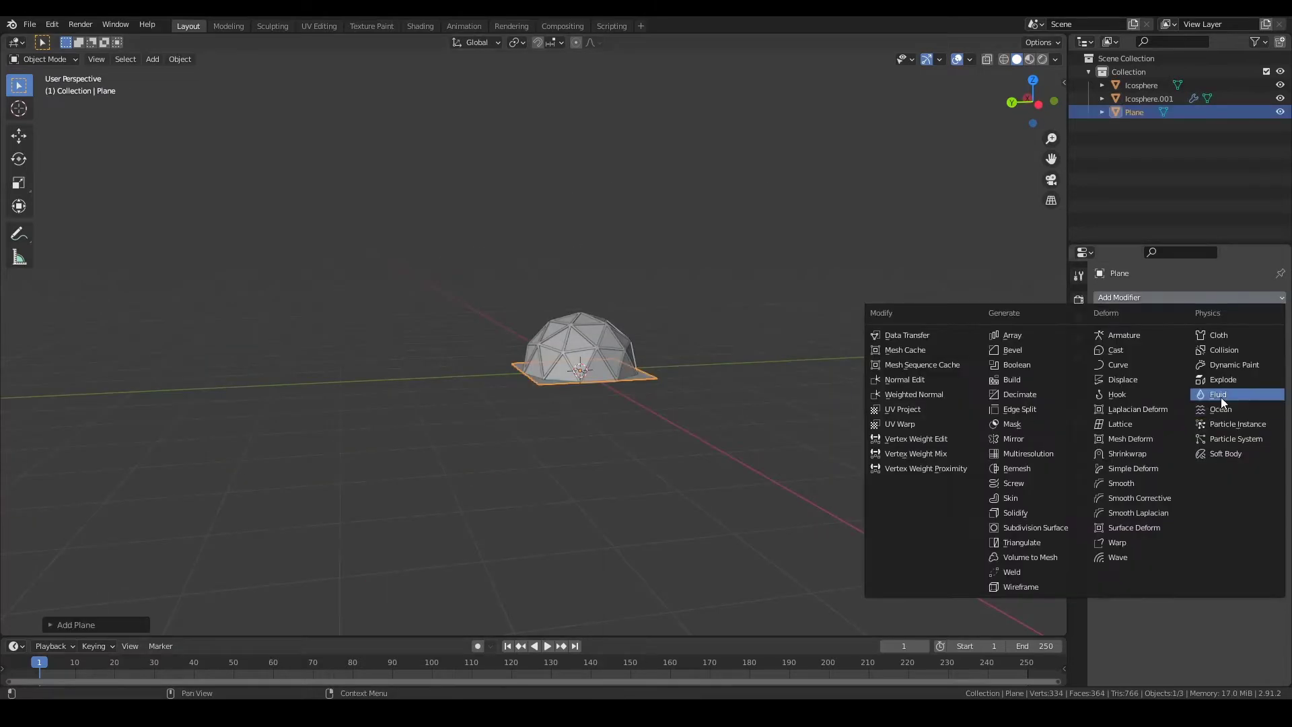
left_click(1220, 397)
middle_click_drag(662, 374, 454, 412)
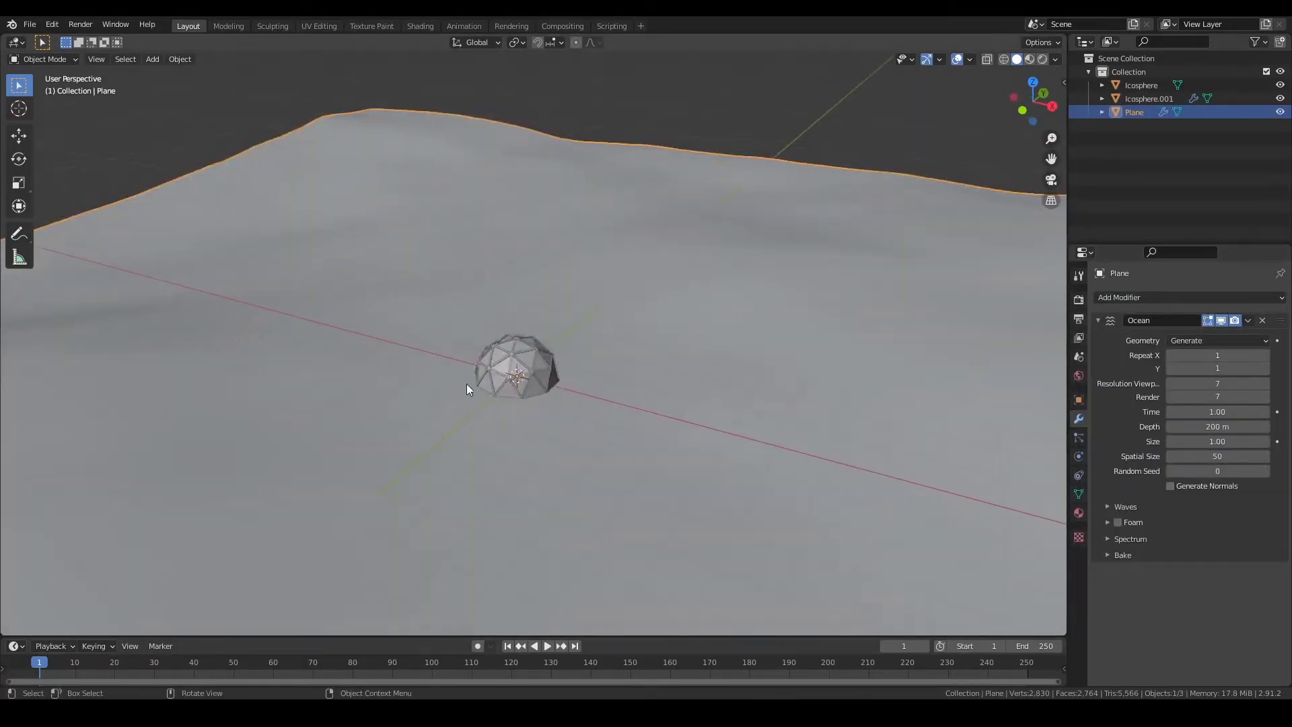
Move the dome away from the origin.
left_click(502, 390)
key("g")
left_click(375, 277)
mouse_move(374, 282)
middle_mouse_down()
mouse_move(530, 383)
mouse_move(574, 429)
middle_mouse_up()
Move the terrain plane vertically to sit beneath the dome.
left_click(626, 440)
key("g")
key("z")
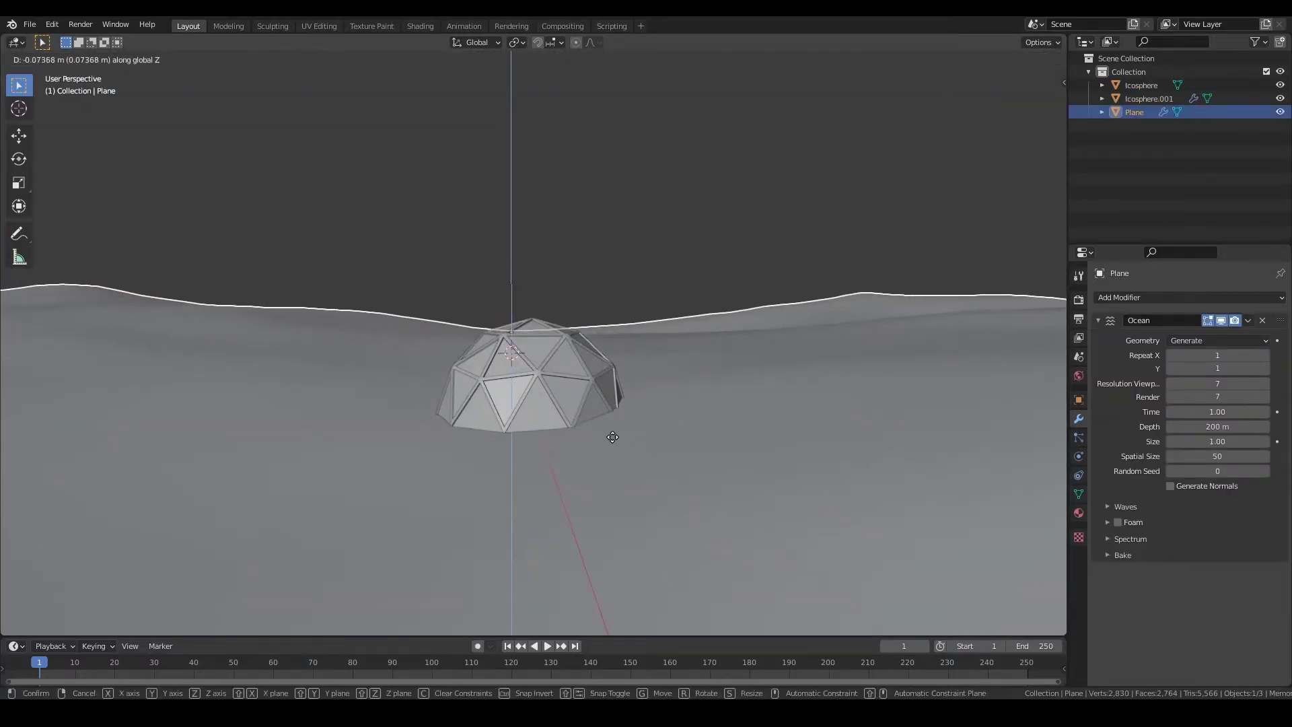
left_click(613, 437)
middle_click_drag(613, 436, 553, 357)
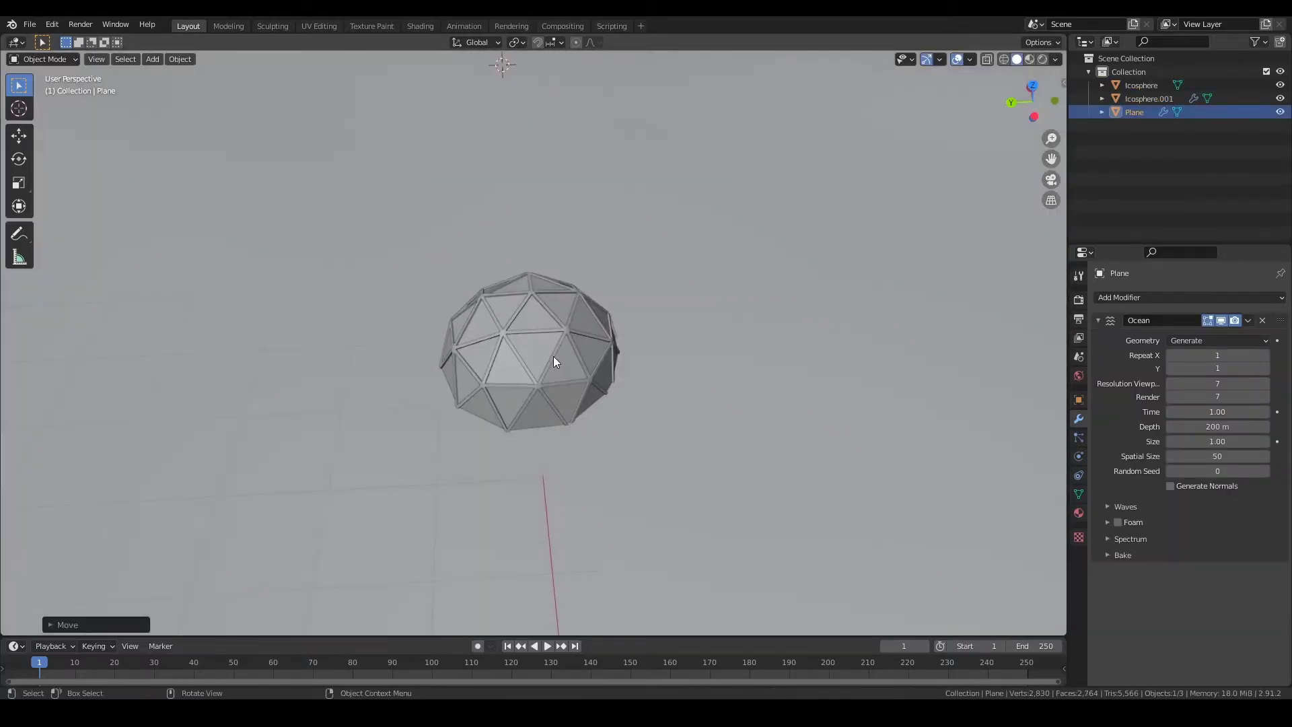
Duplicate the dome and place the copy above the original in top view.
left_click(560, 366)
key("KP_7")
scroll(560, 366, "down", 4)
scroll(557, 337, "up", 2)
key("shift+d")
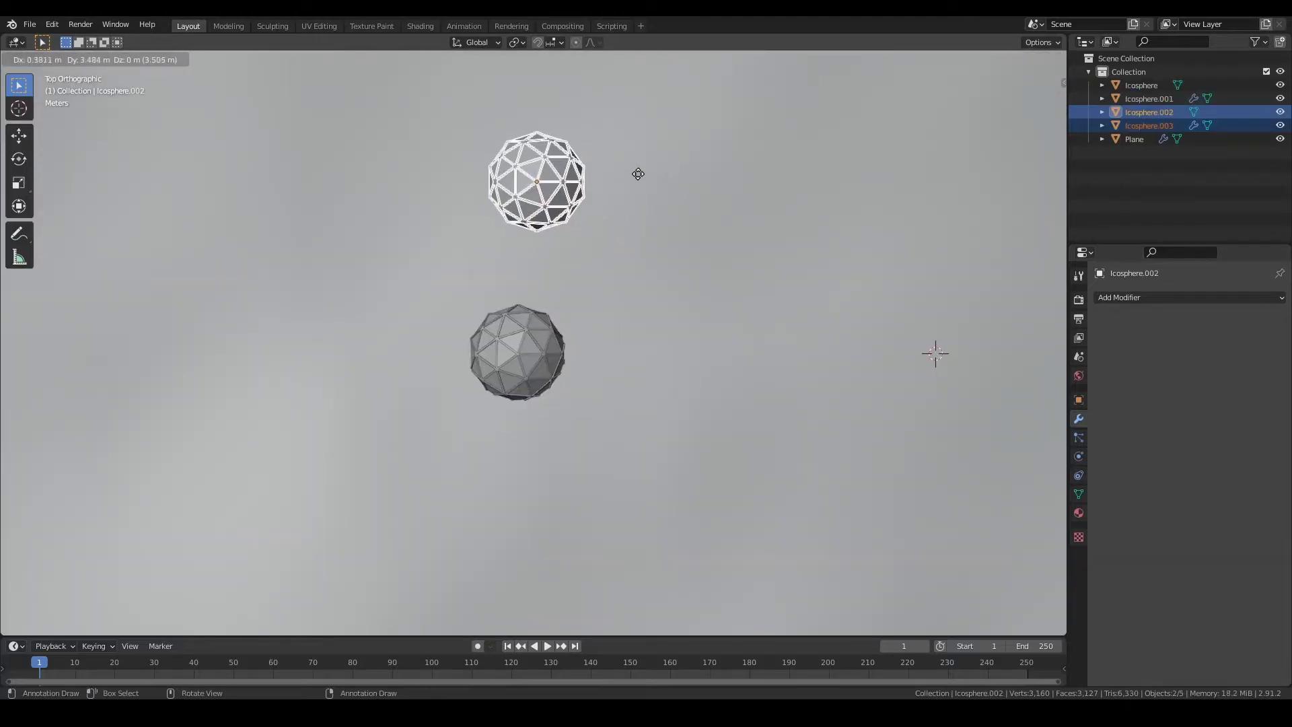
left_click(611, 193)
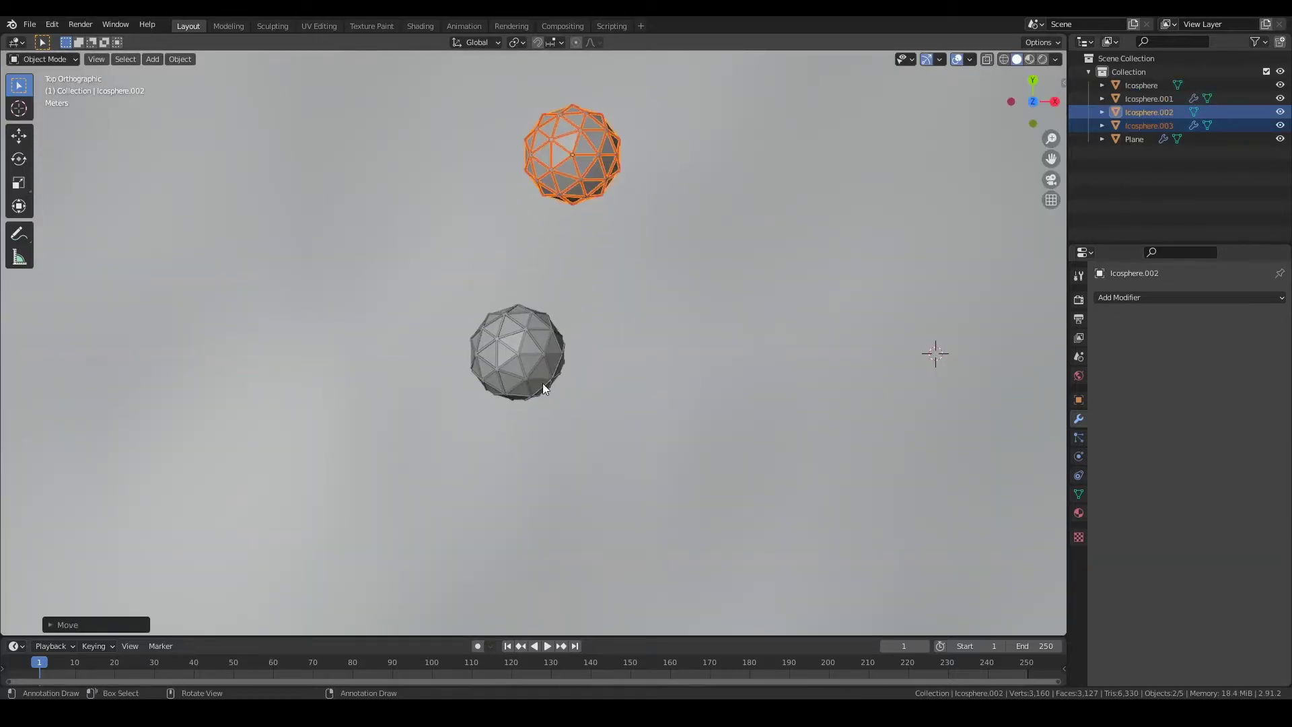
Make another dome copy, cancelling an accidental scale.
scroll(592, 294, "down", 2)
key("shift+d")
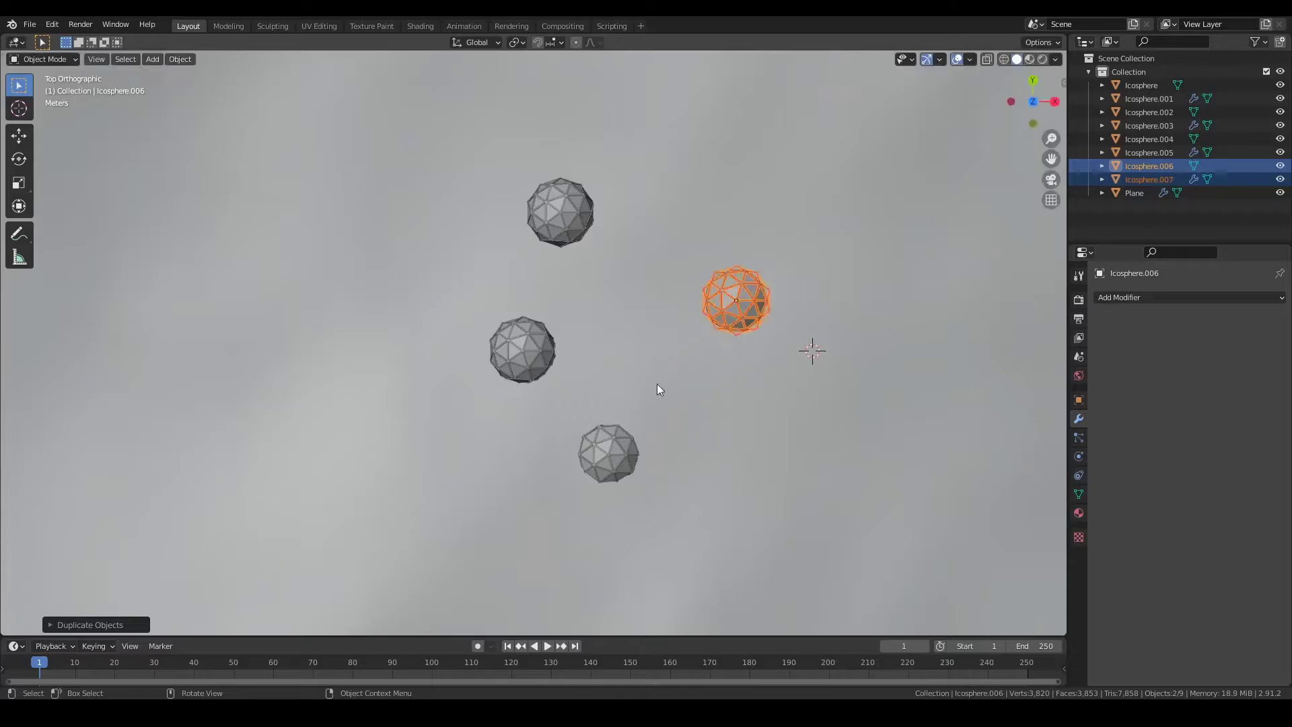
middle_click_drag(767, 353, 551, 323)
key("Escape")
scroll(580, 388, "up", 2)
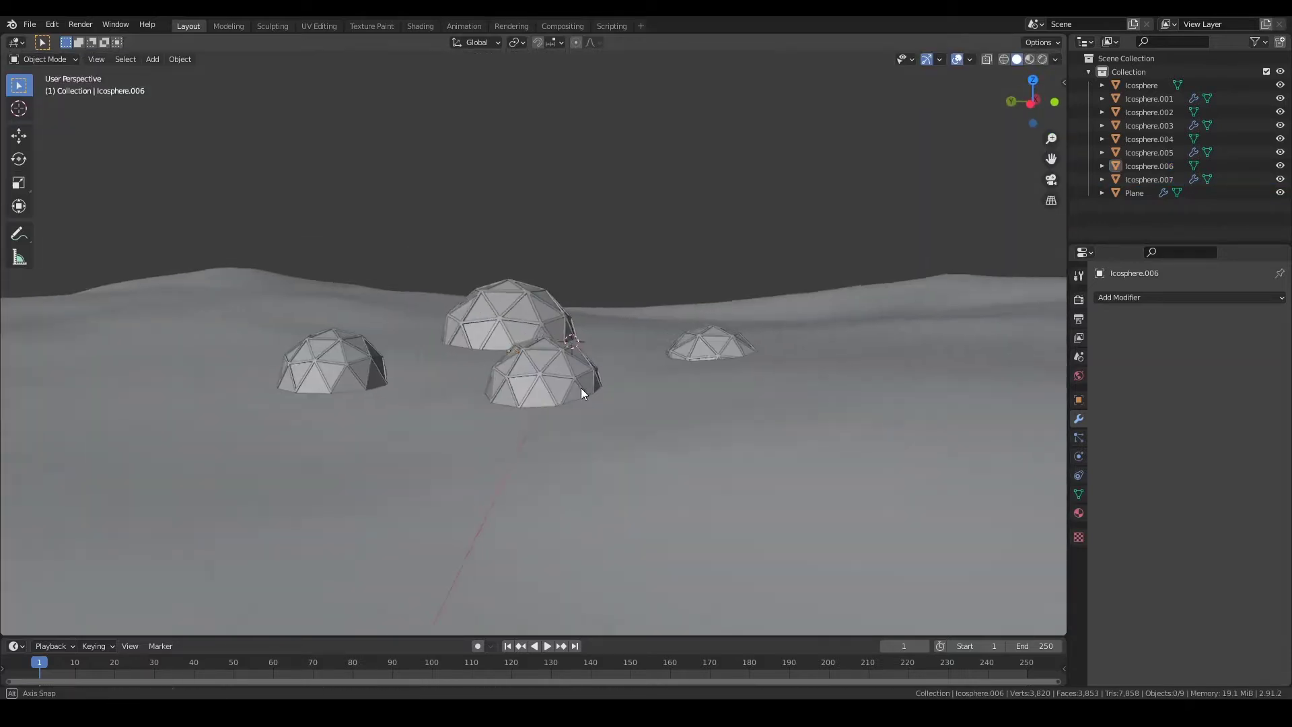
scroll(592, 381, "up", 3)
Add a cube beside the domes for a corridor.
key("alt+a")
key("shift+a")
left_click(554, 326)
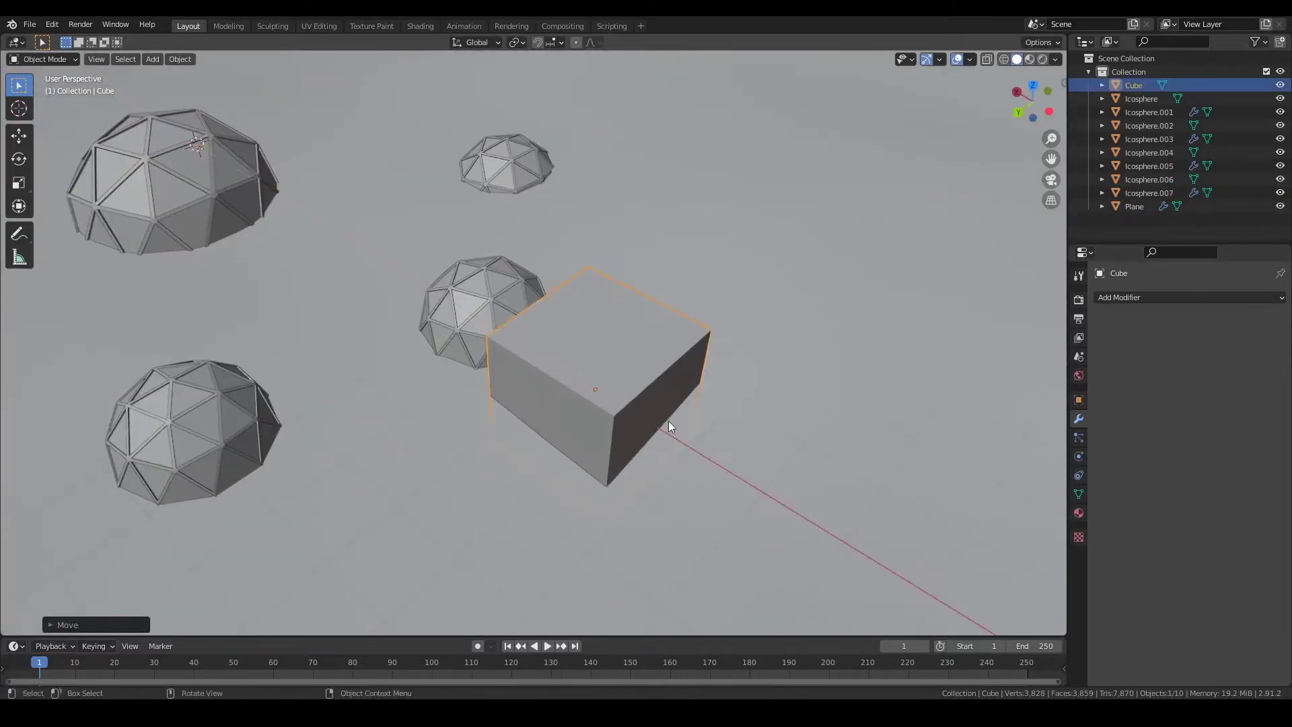
Scale the cube down to corridor size.
key("s")
left_click(724, 414)
mouse_move(727, 446)
middle_mouse_down()
mouse_move(633, 377)
mouse_move(637, 402)
mouse_move(657, 397)
mouse_move(587, 394)
middle_mouse_up()
scroll(631, 370, "up", 2)
key("s")
left_click(637, 375)
left_click(625, 382)
Cut a vertical edge loop and raise a roof ridge on the cube.
key("Tab")
key("ctrl+r")
left_click(548, 351)
middle_click_drag(547, 350, 558, 326)
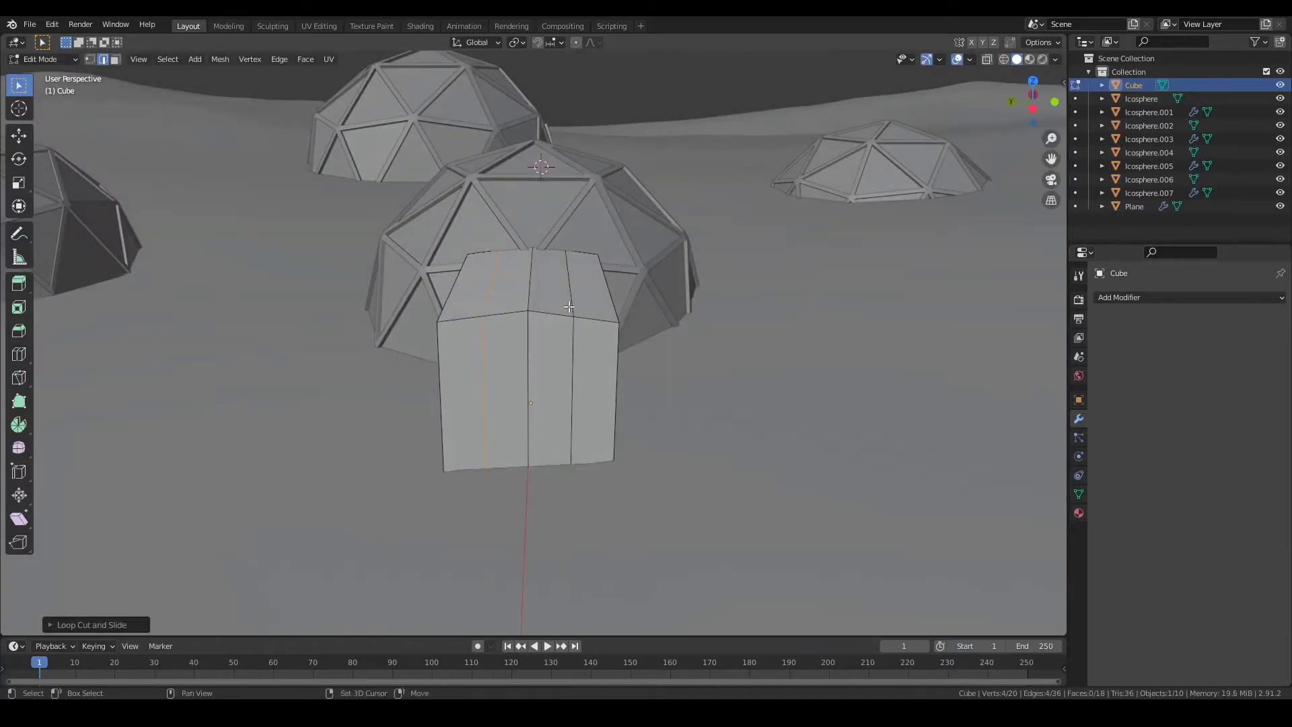
left_click(658, 341)
mouse_move(658, 341)
middle_mouse_down()
mouse_move(676, 338)
mouse_move(594, 363)
mouse_move(670, 403)
mouse_move(666, 323)
mouse_move(654, 366)
mouse_move(735, 490)
mouse_move(671, 475)
mouse_move(532, 397)
mouse_move(344, 330)
mouse_move(430, 364)
middle_mouse_up()
Lengthen the corridor by moving its end faces along X away from the dome.
key("alt+a")
left_click(576, 371, "alt")
left_click(674, 408)
key("ctrl+KP_Add")
key("ctrl+KP_Subtract")
key("g")
key("x")
left_click(735, 490)
Add a horizontal edge loop around the corridor walls and try a roof-edge bevel.
scroll(344, 331, "up", 3)
left_click(345, 330)
right_click(663, 441)
left_click(542, 397)
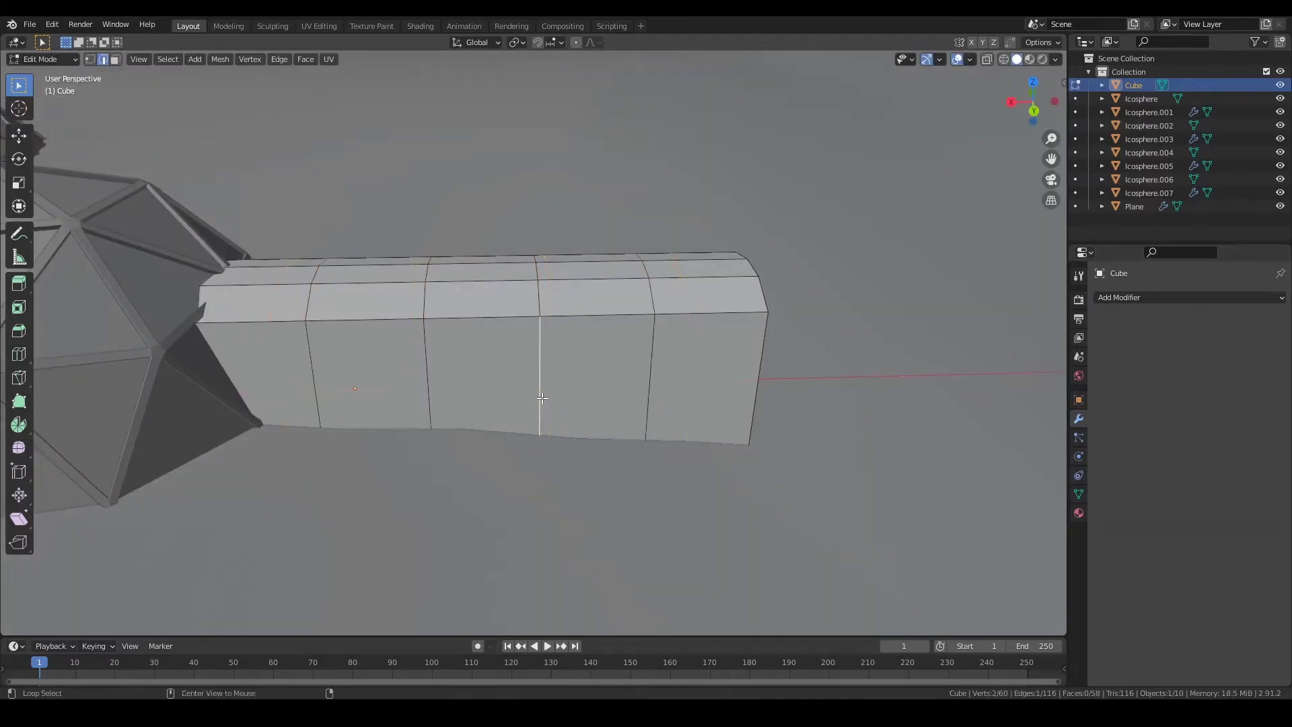
key("ctrl+r")
middle_click_drag(736, 419, 616, 437)
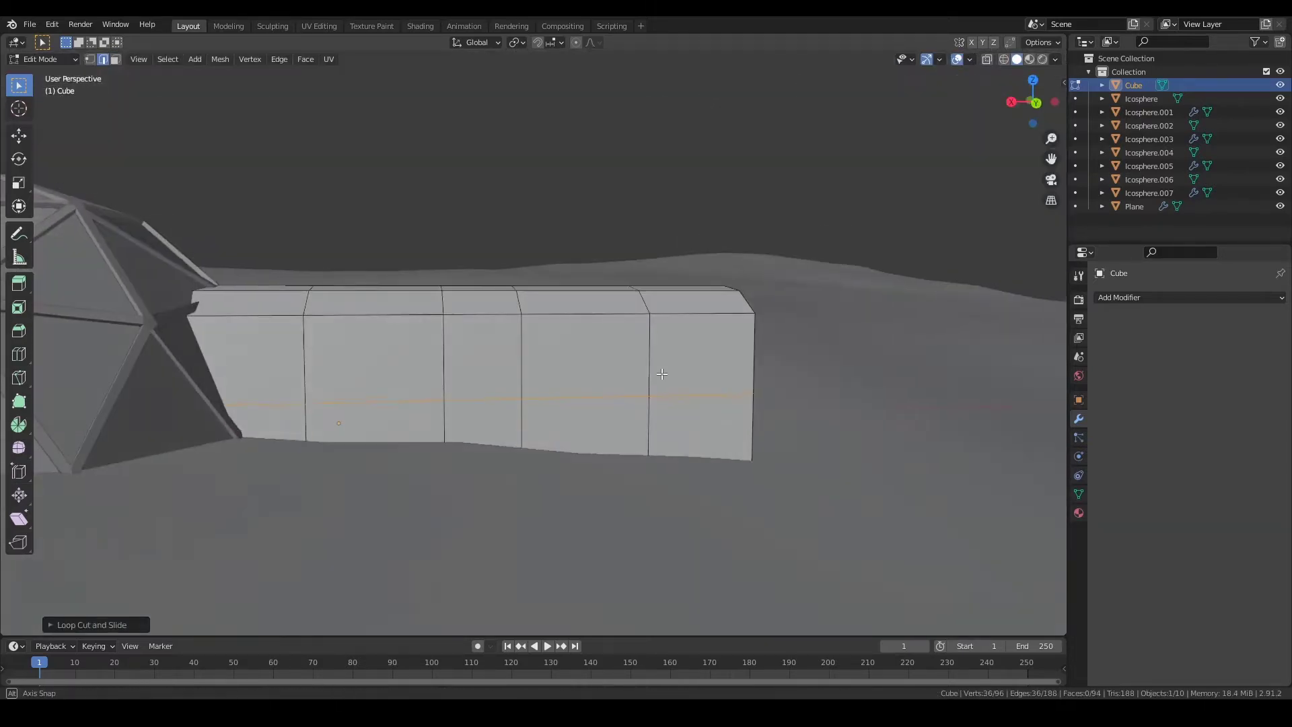
left_click(616, 437)
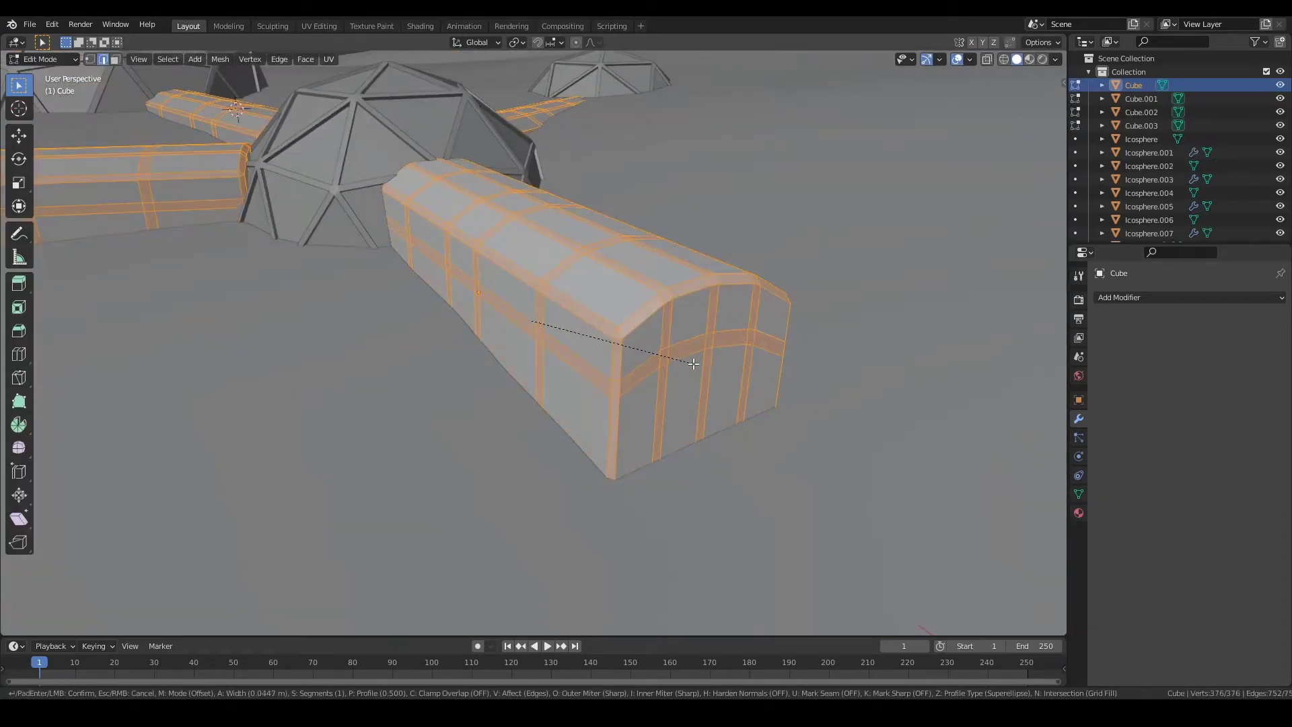
right_click(693, 364)
middle_click_drag(693, 363, 678, 364)
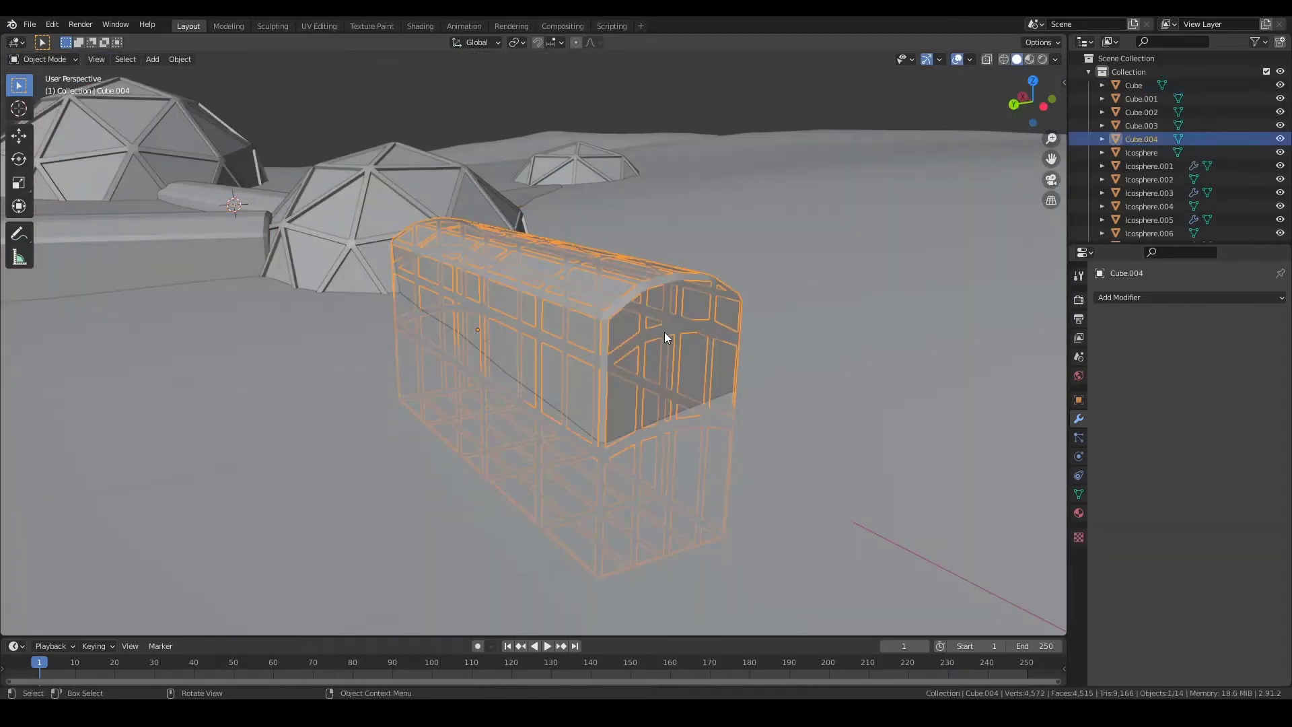
left_click(1128, 299)
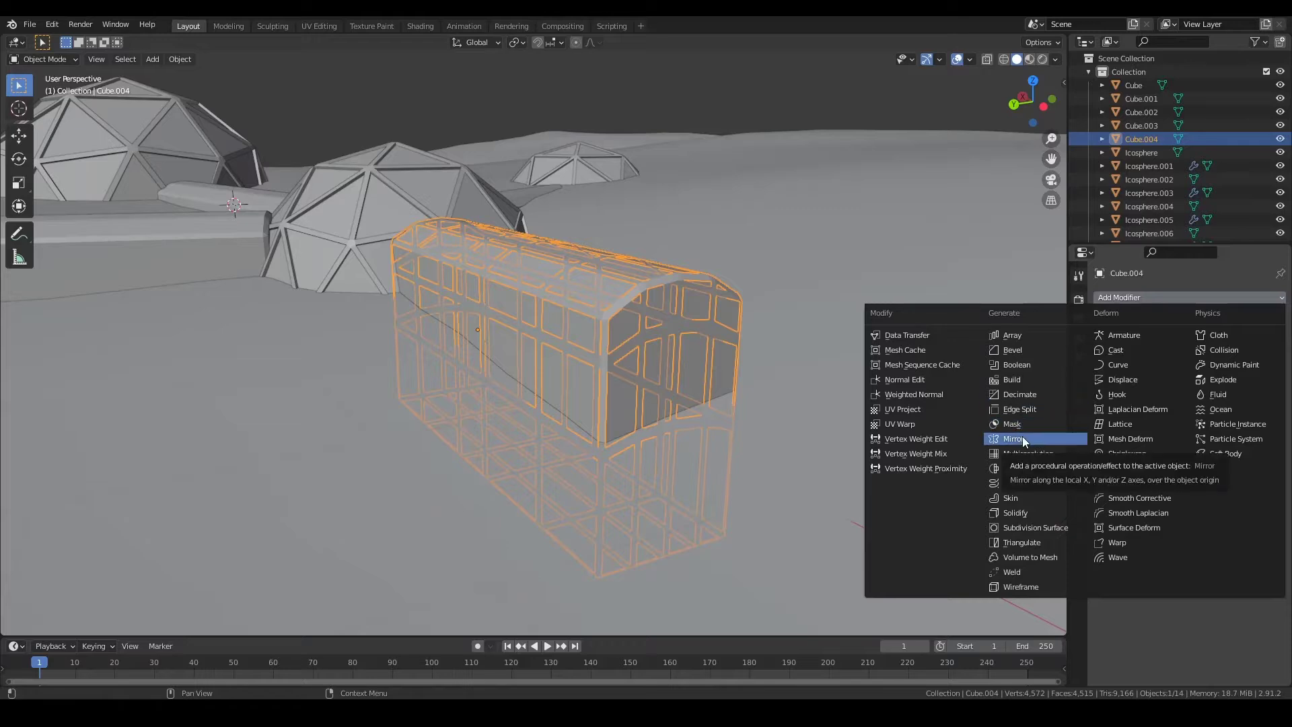
Solidify the corridor frame and place a rotated, X-stretched linked copy toward the upper dome.
left_click(1011, 511)
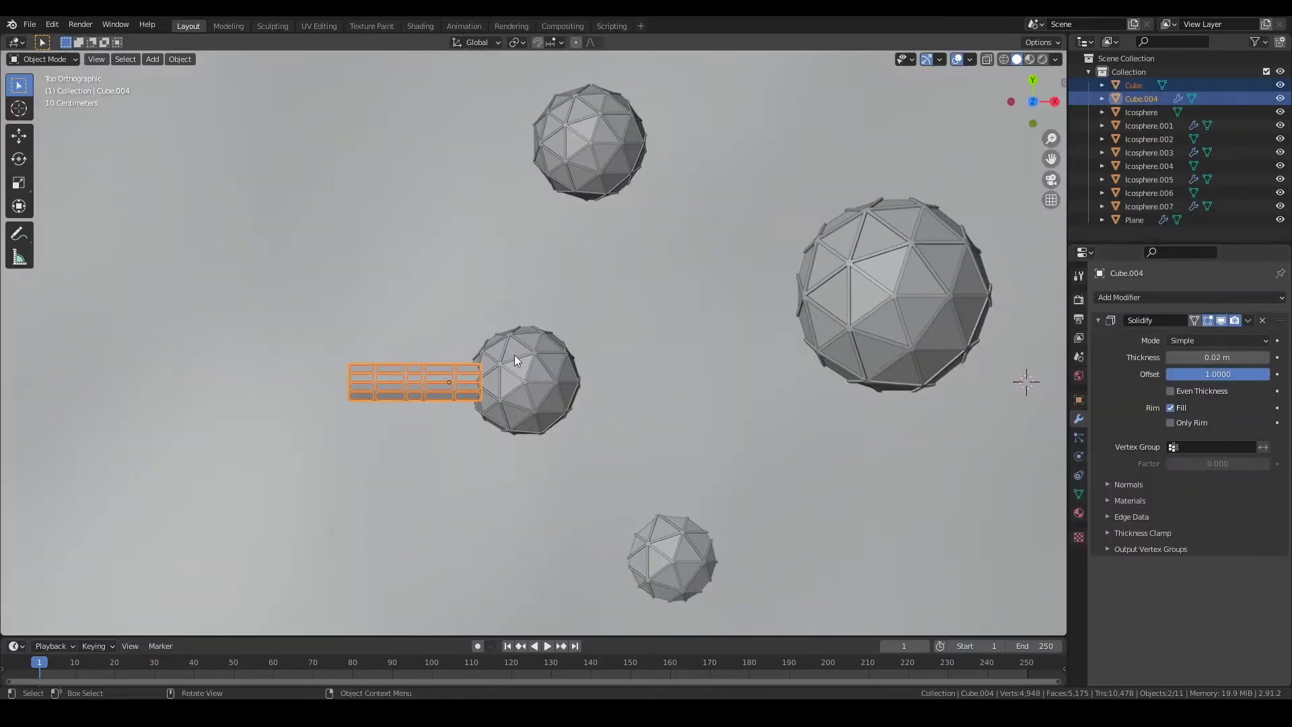
key("alt+d")
left_click(657, 258)
key("r")
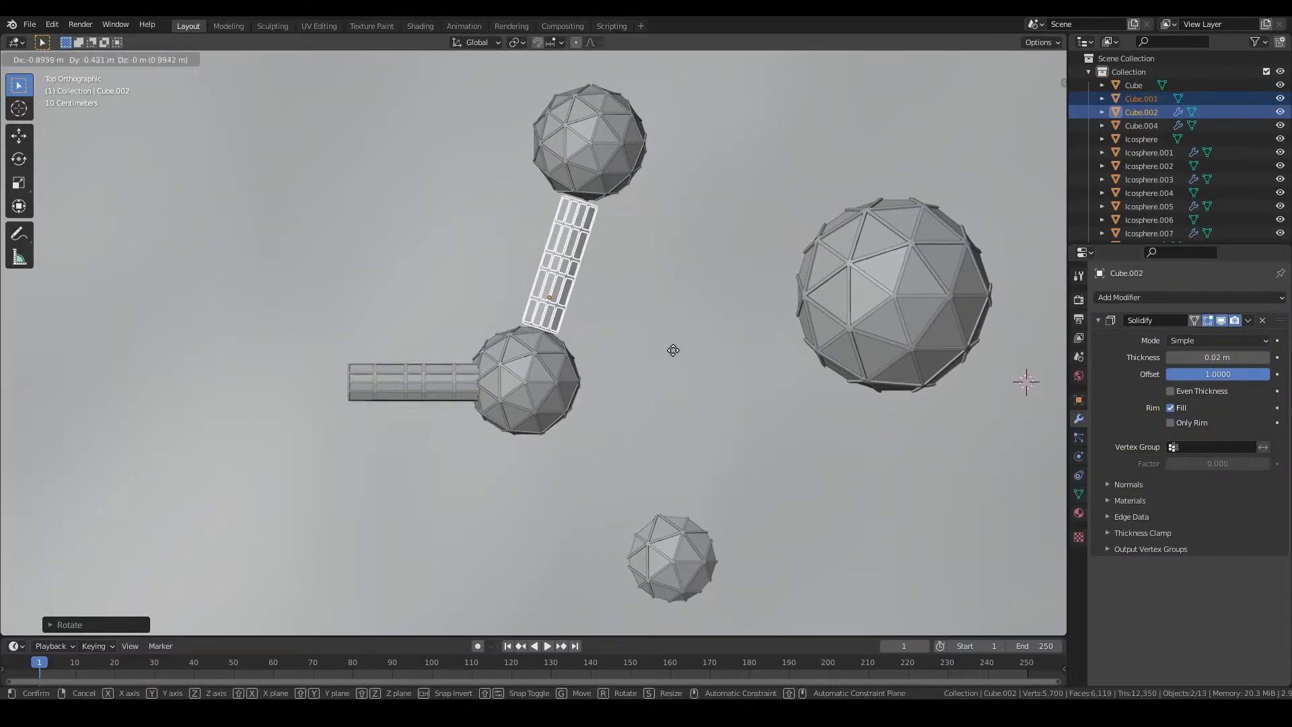
left_click(737, 351)
key("g")
left_click(740, 352)
key("s")
key("x")
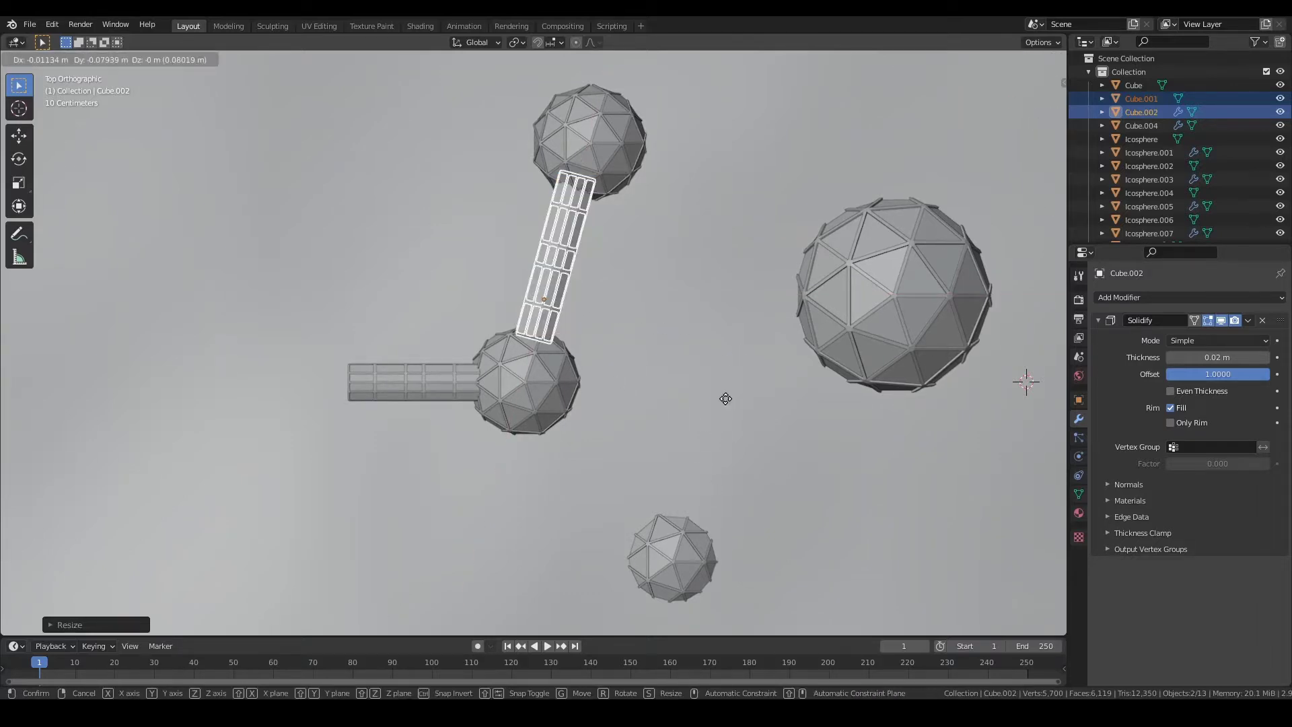
left_click(723, 398)
Rotate and move a second linked corridor copy to reach the lower dome.
scroll(724, 398, "down", 2)
key("alt+d")
key("r")
left_click(557, 559)
key("g")
left_click(591, 510)
middle_click_drag(591, 510, 709, 447)
key("KP_7")
Duplicate the corridor, lay it horizontally beside the big dome, and stretch it along X.
key("shift+d")
key("g")
key("r")
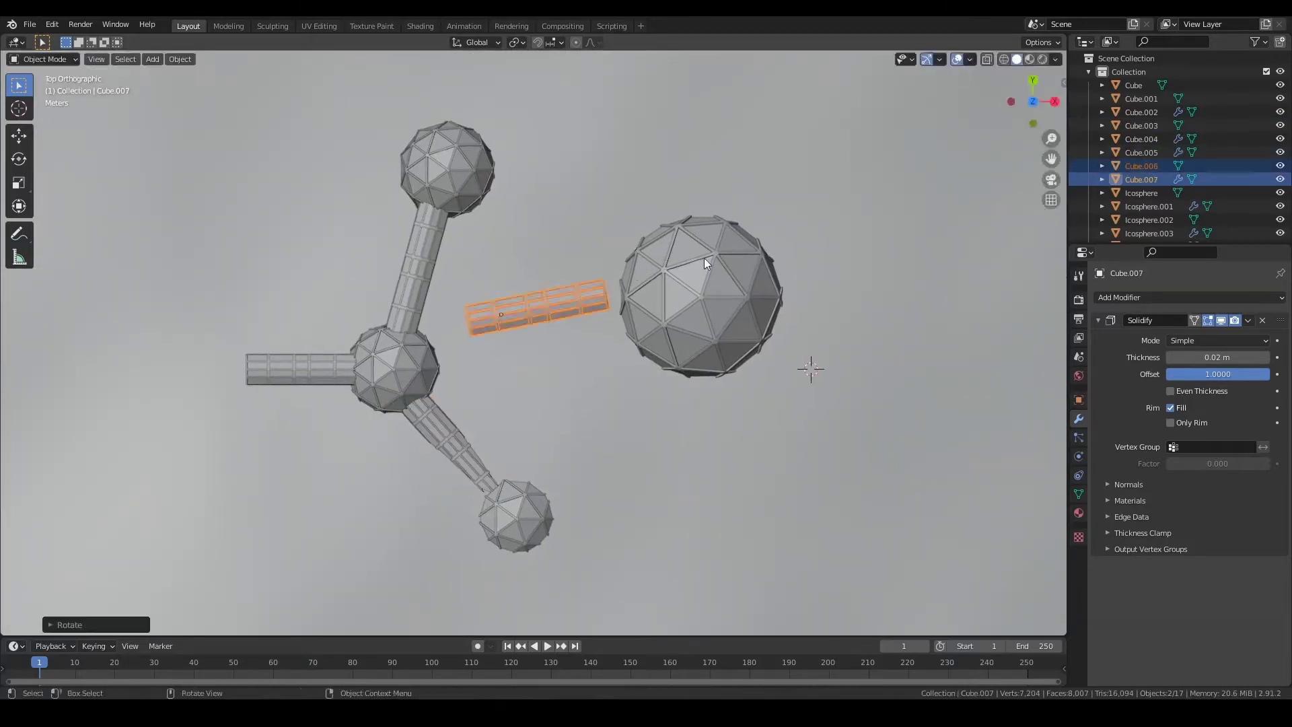
left_click(721, 293)
key("s")
key("x")
key("x")
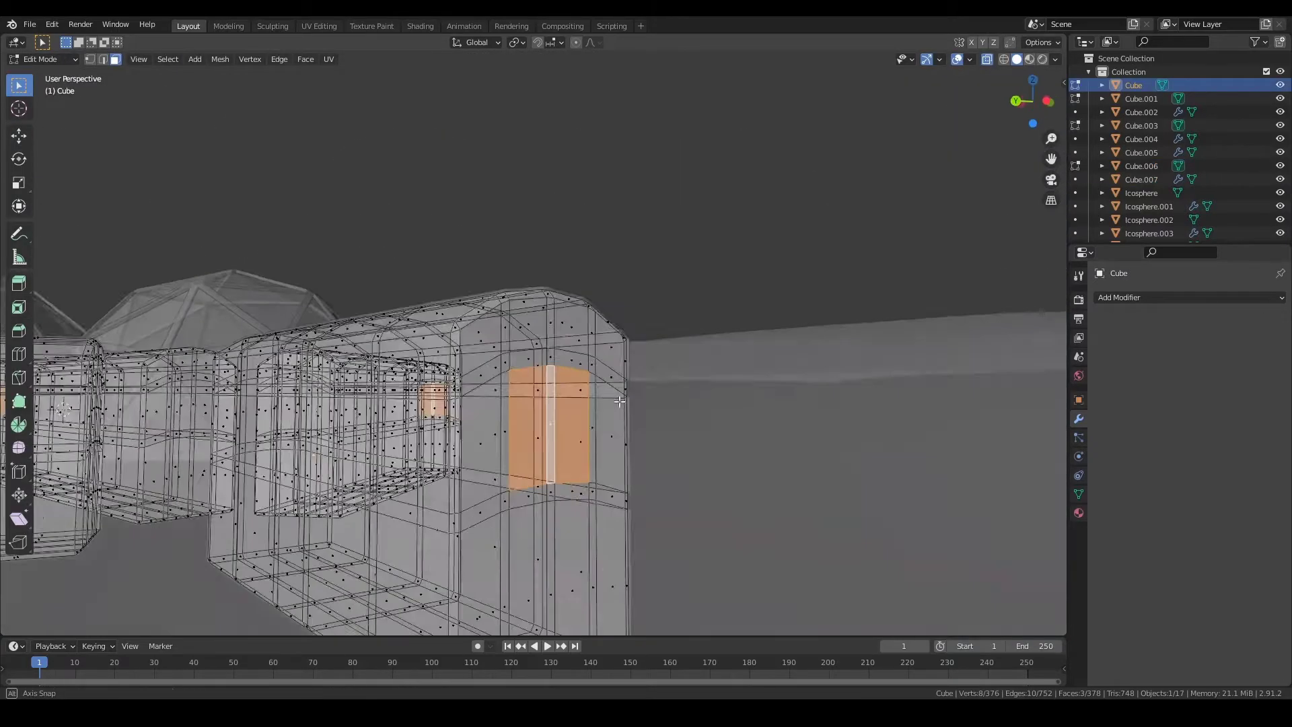
middle_click_drag(619, 401, 533, 598)
left_click(562, 492, "alt+shift")
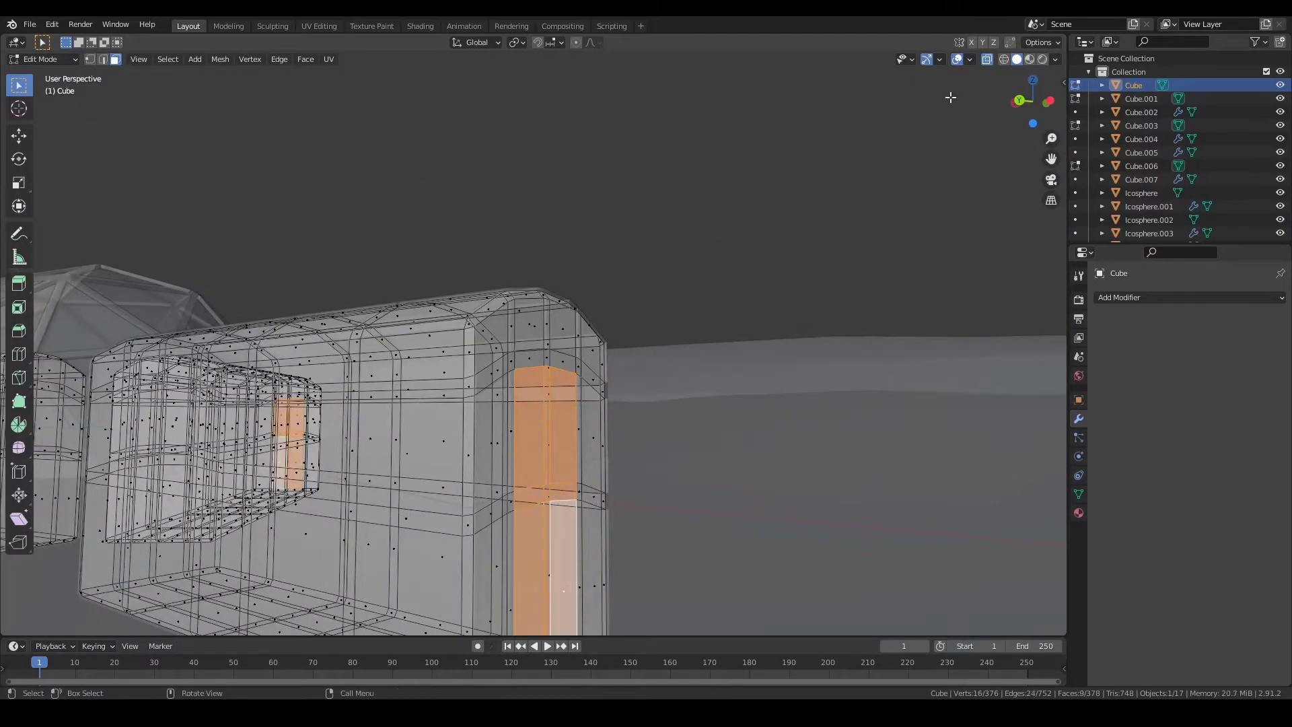
Save the camp as snow camp.blend.
scroll(626, 404, "down", 8)
mouse_move(625, 403)
middle_mouse_down()
mouse_move(670, 383)
mouse_move(514, 404)
middle_mouse_up()
key("Tab")
key("ctrl+s")
Add a camera, look through it, and enable Camera to View.
key("shift+a")
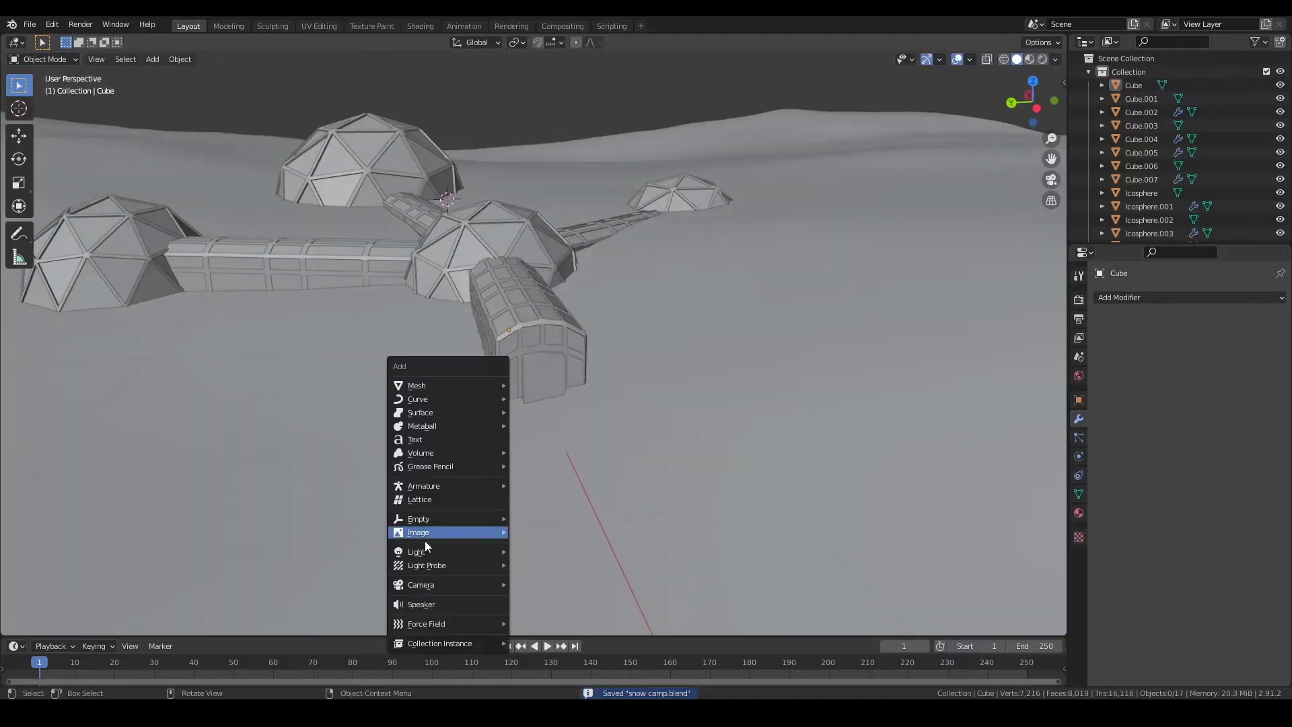
left_click(421, 584)
key("ctrl+KP_0")
key("n")
left_click(978, 241)
scroll(423, 283, "down", 5)
Set the camera to 35 mm and frame the domes and corridors from ground level.
left_click(1079, 456)
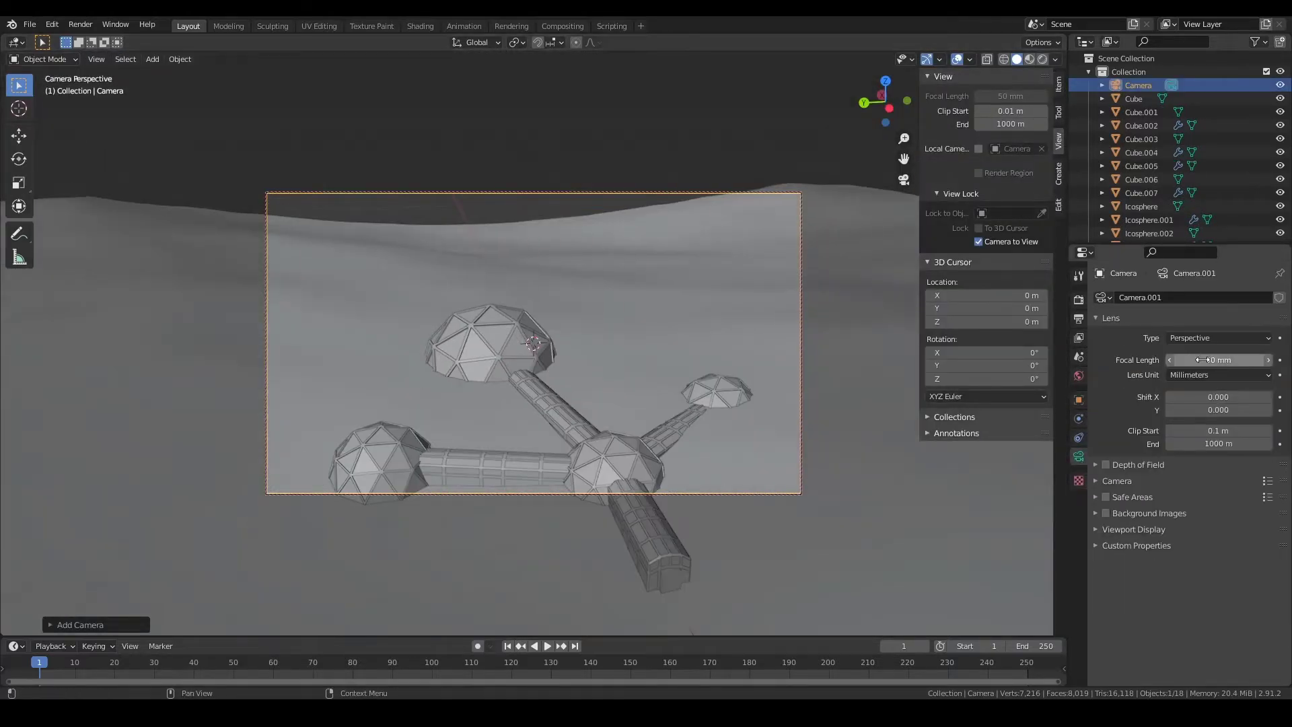
key("Return")
scroll(554, 438, "down", 4)
middle_click_drag(554, 438, 553, 430)
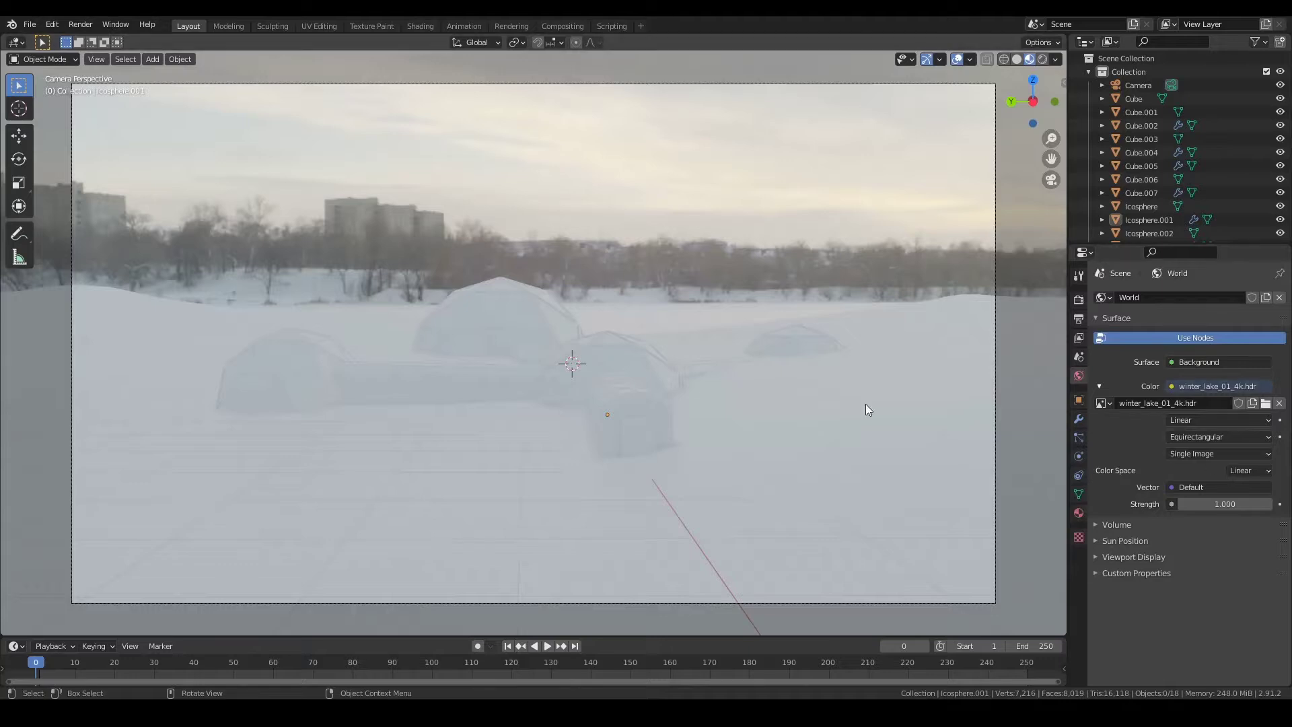
middle_click_drag(868, 409, 490, 279)
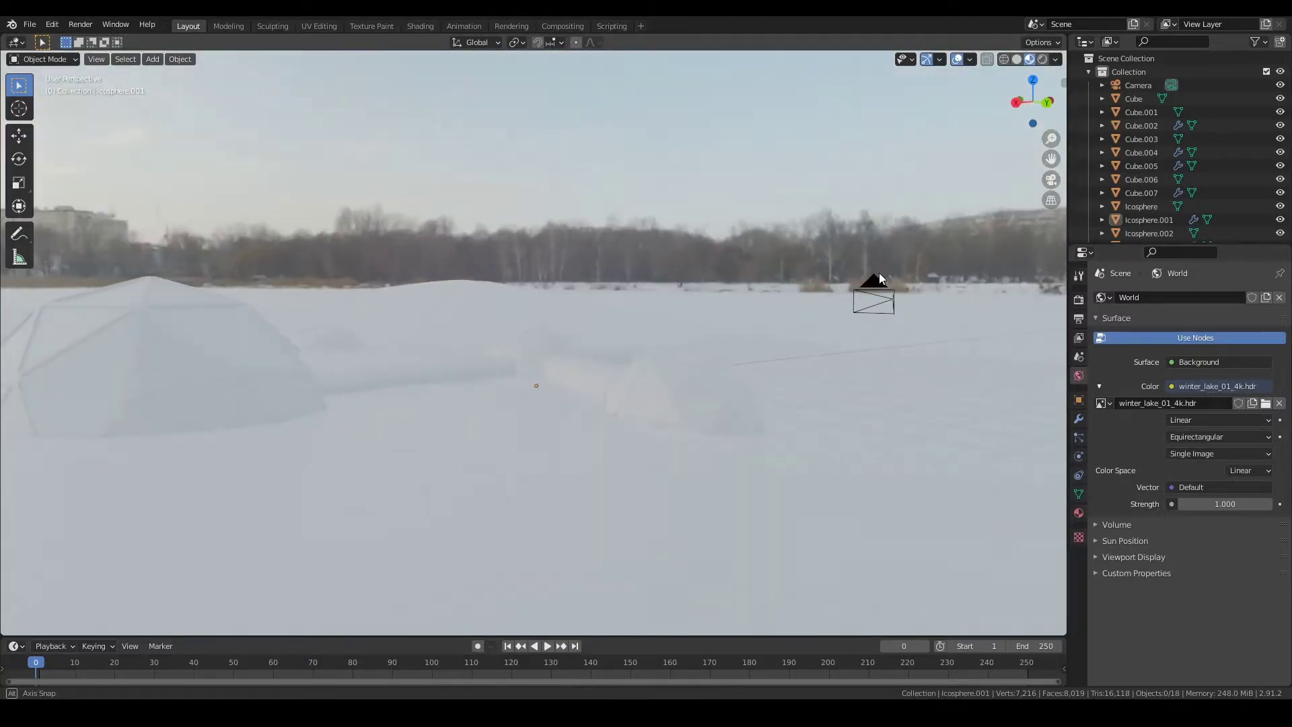
Return to the camera view and set the HDR colour space back to Linear.
key("KP_0")
scroll(582, 323, "up", 2)
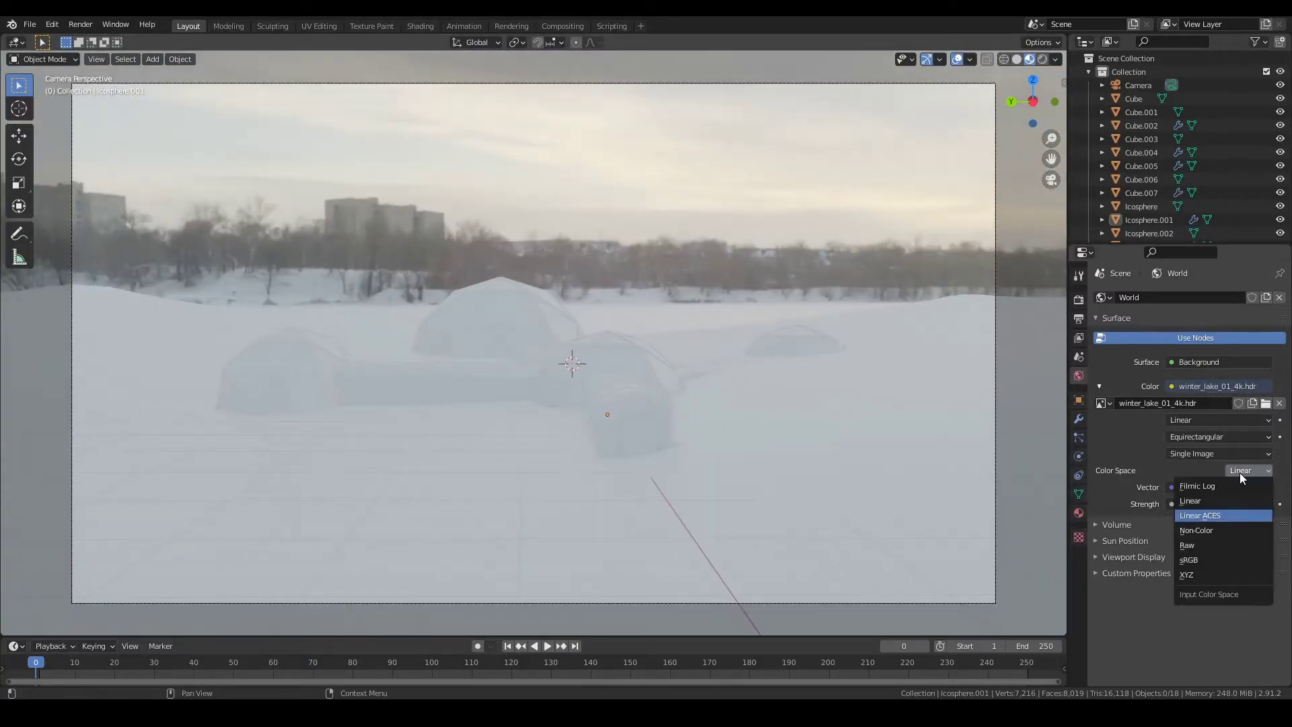
key("Return")
left_click(1239, 472)
key("Return")
left_click(1171, 487)
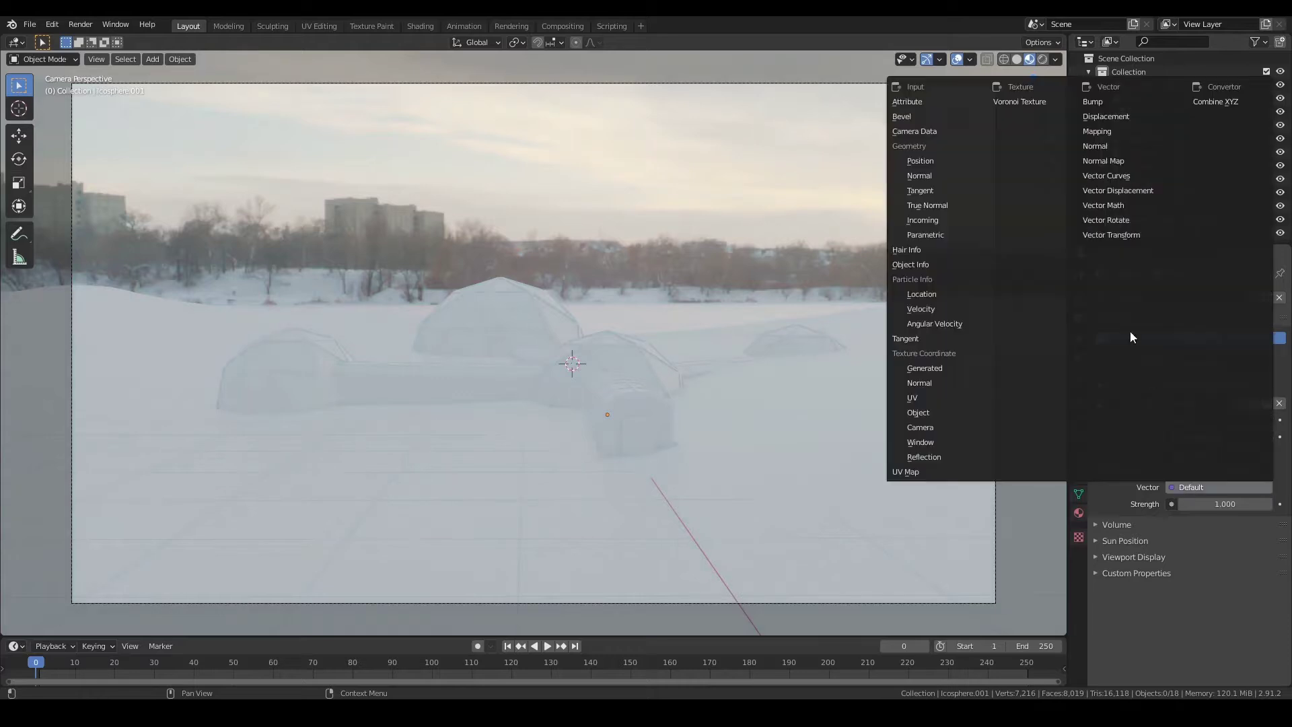
Drive the HDR vector with Mapping and Texture Coordinate nodes, rotating it -130° on Z.
left_click(1164, 132)
left_click(1192, 491)
left_click(861, 426)
scroll(1198, 538, "down", 2)
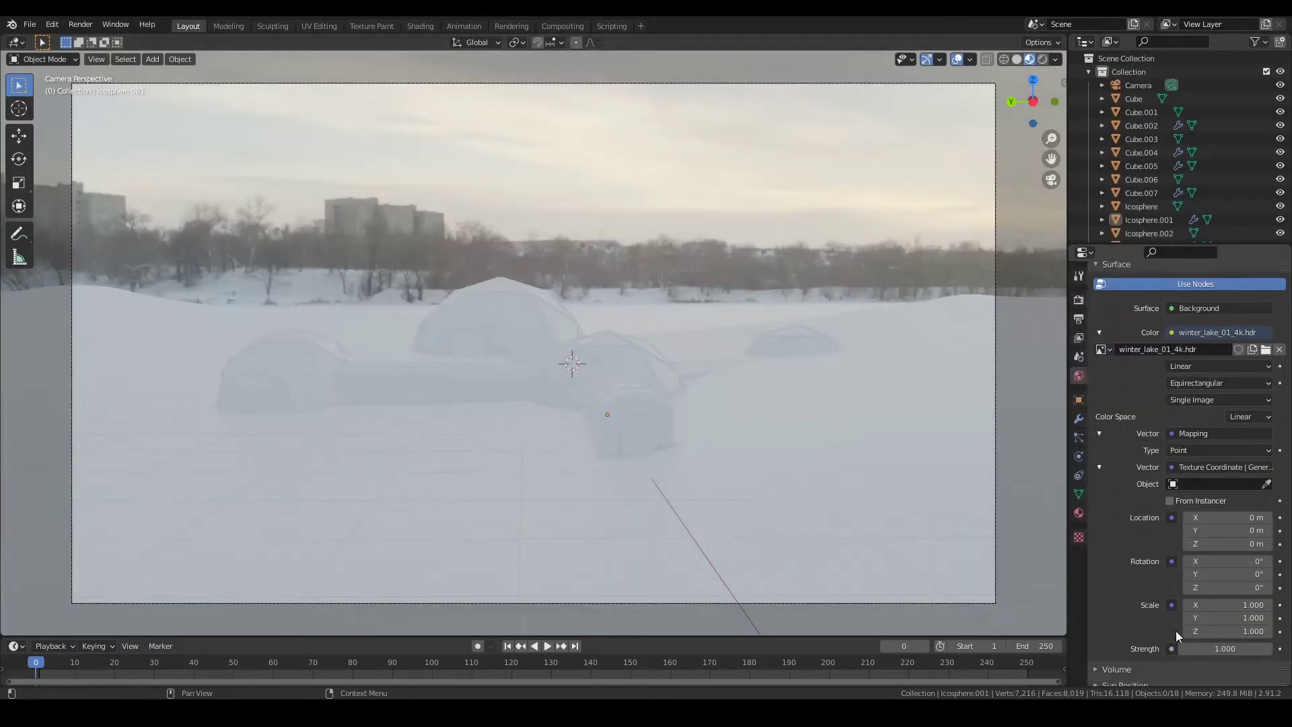
mouse_move(1228, 587)
left_mouse_down()
mouse_move(1157, 587)
mouse_move(1229, 588)
left_mouse_up()
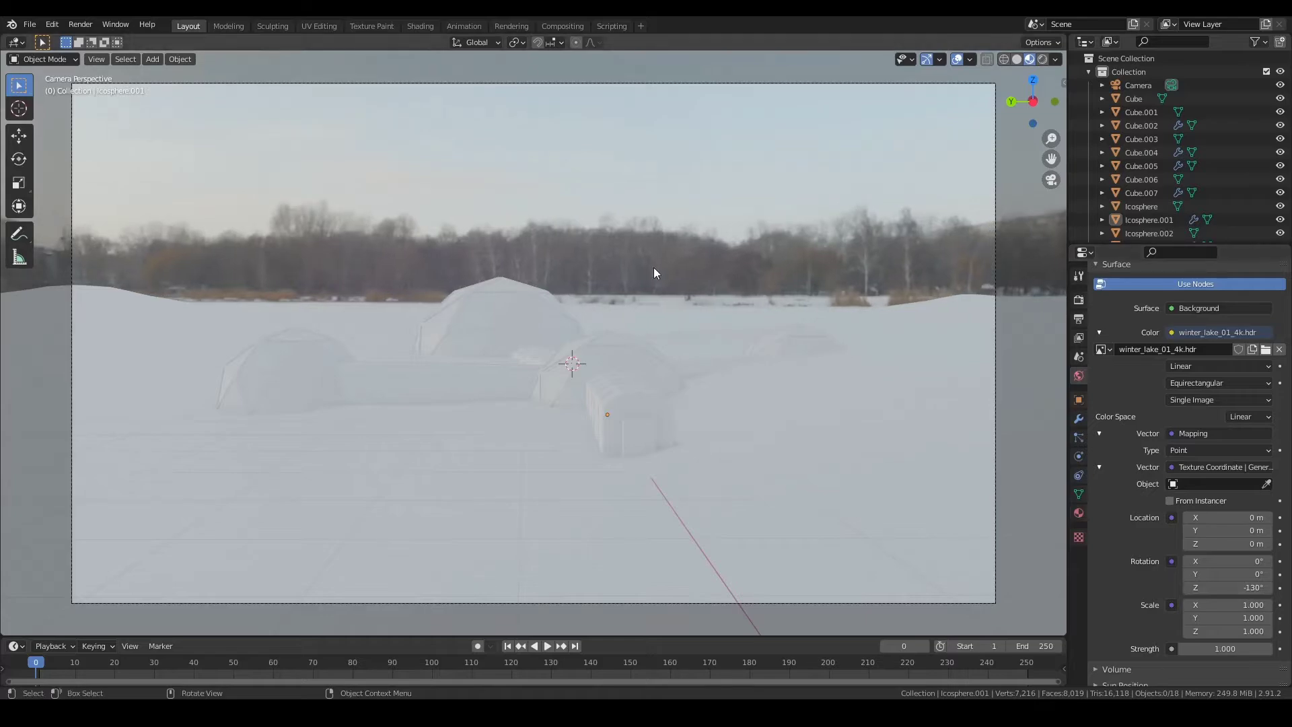
Switch the render engine to Cycles and link the metal image colour to Base Color.
left_click(1078, 300)
left_click(1228, 296)
left_click(1205, 346)
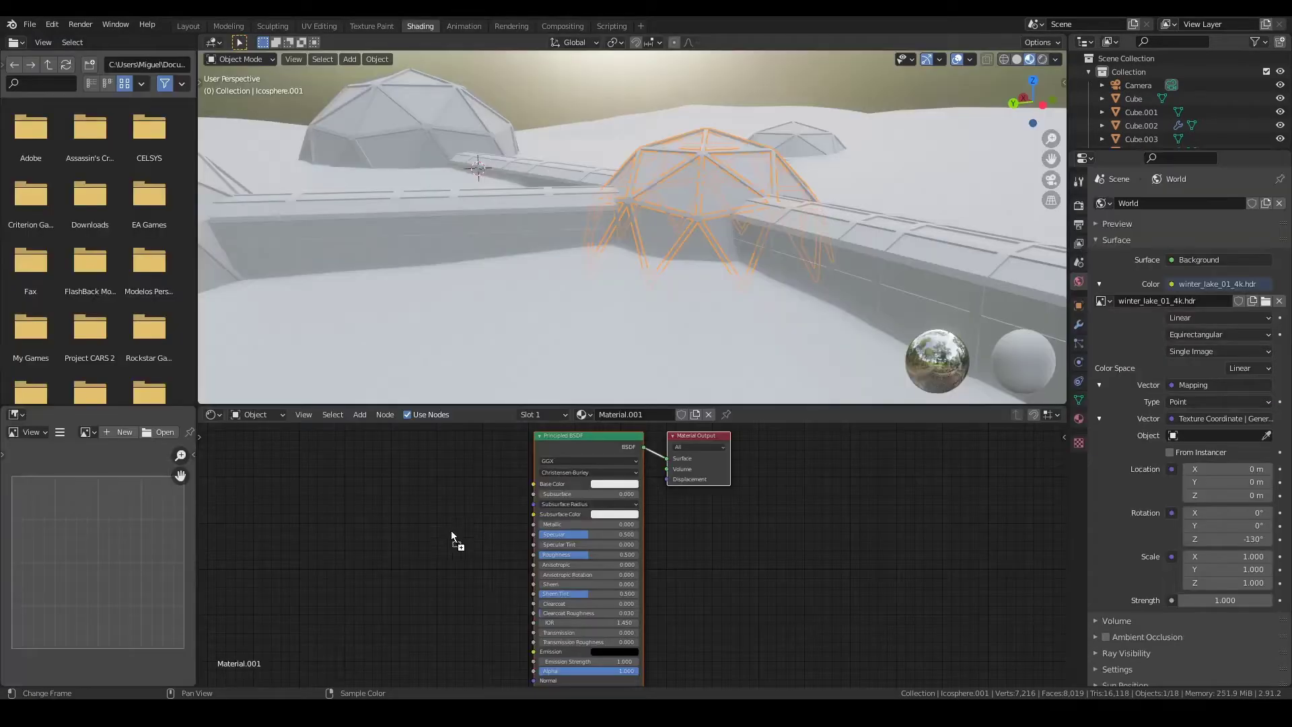
left_click_drag(486, 506, 533, 483)
Add a Bump node below the shader and link the metal image into its Height.
scroll(805, 148, "up", 5)
scroll(748, 318, "up", 3)
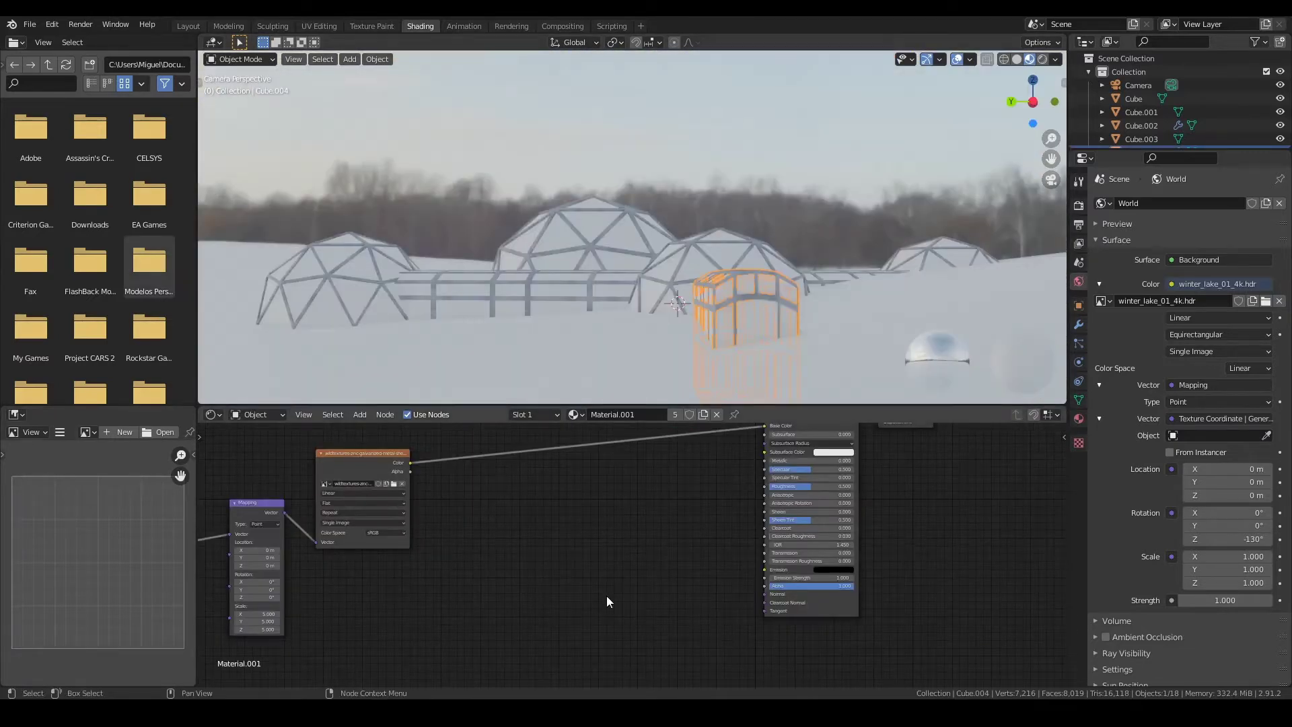
key("shift+a")
type("bu")
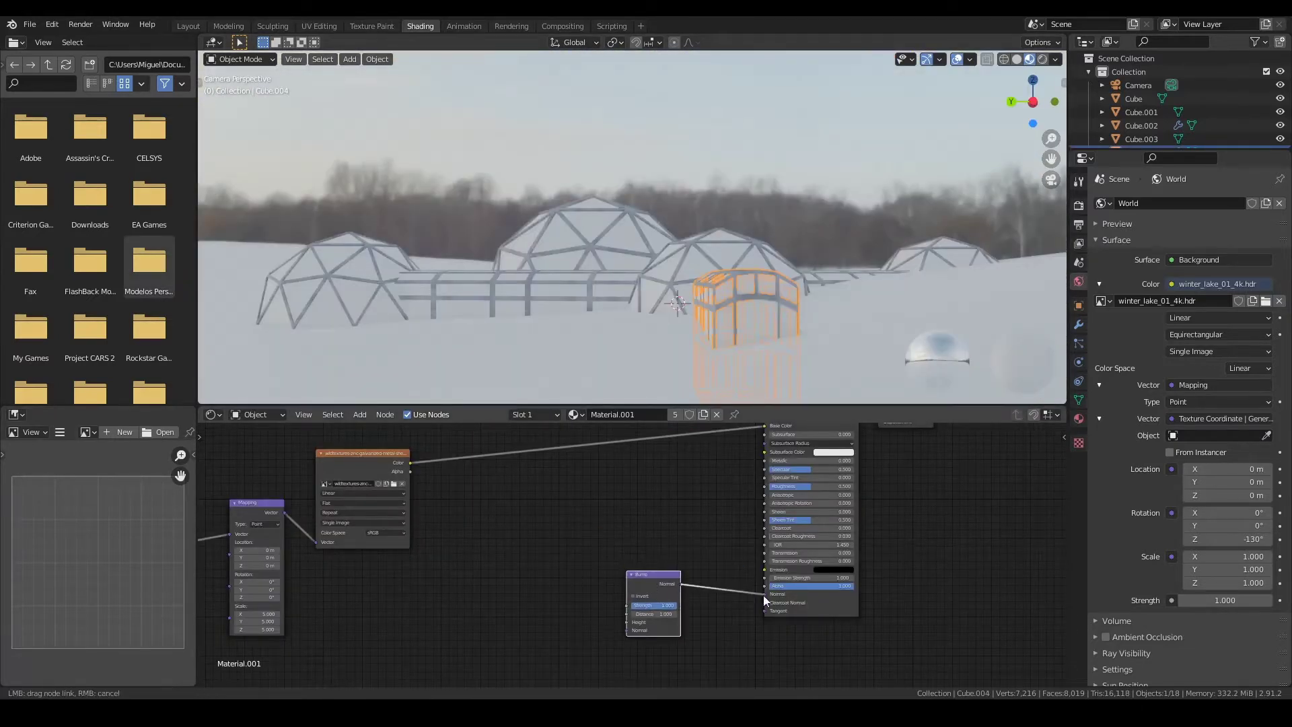
left_click_drag(644, 584, 685, 601)
left_click_drag(670, 645, 668, 639)
Insert a ColorRamp node between the metal image and the Bump node.
scroll(691, 288, "up", 5)
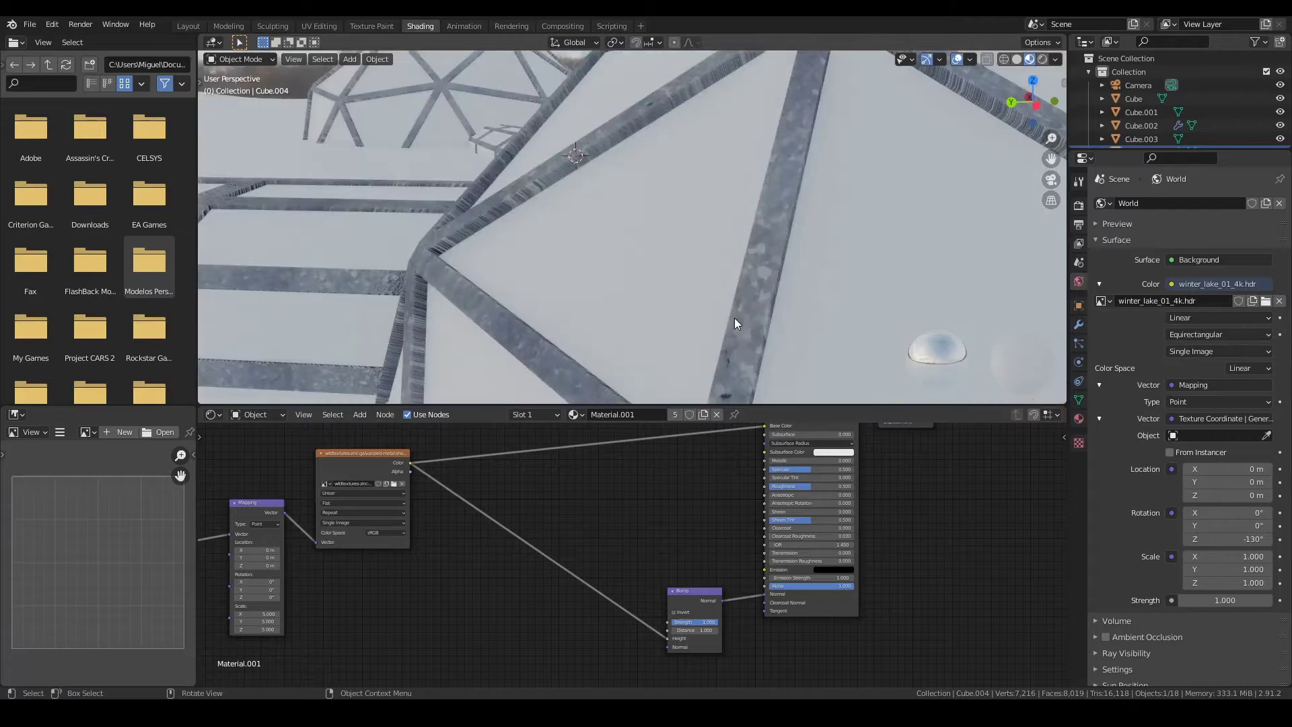
left_click(439, 509)
type("color ramp")
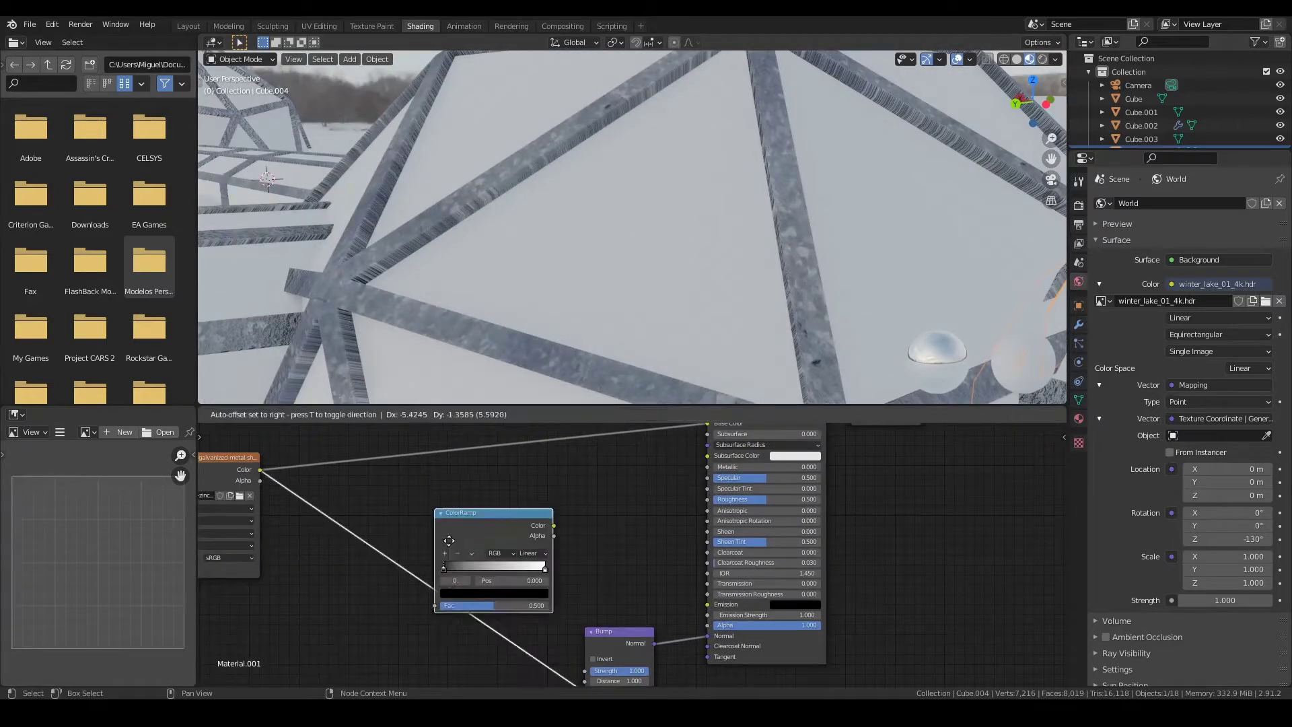
key("Return")
left_click(546, 534)
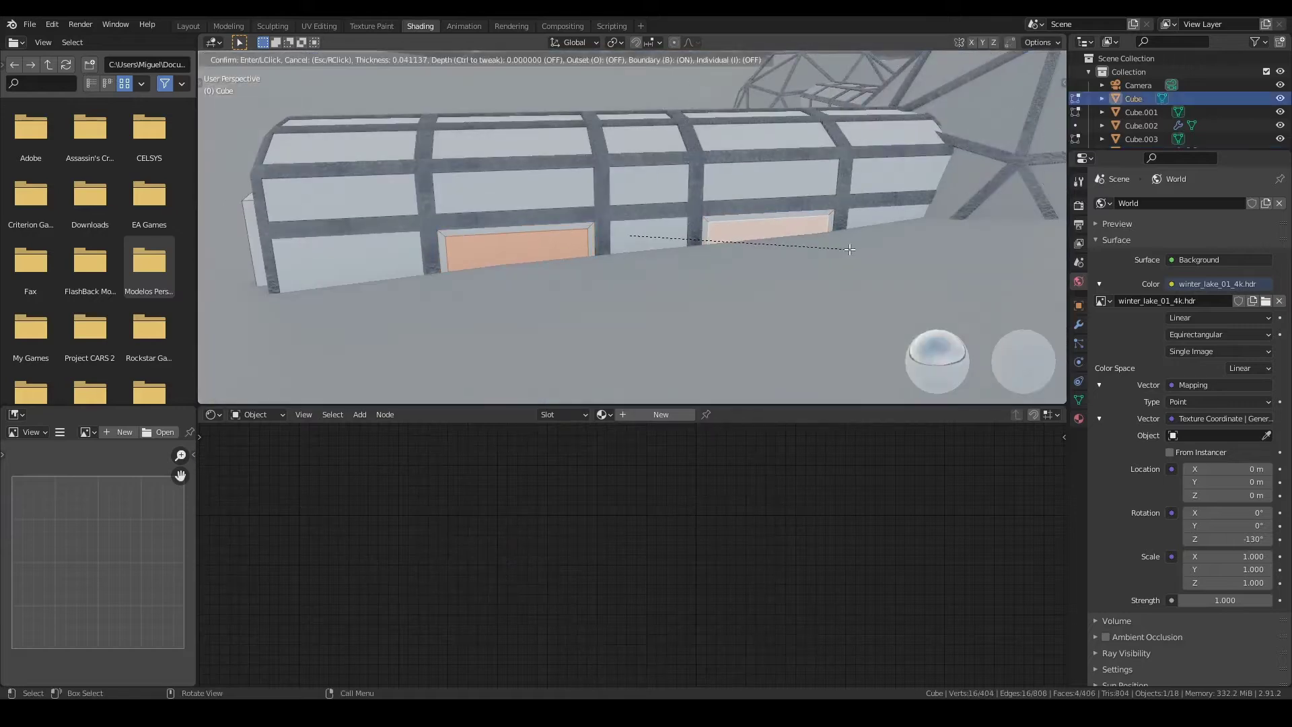
Confirm the corridor panel inset and orbit to inspect the inset panels.
left_click(849, 249)
middle_click_drag(849, 249, 673, 282)
middle_click_drag(740, 552, 715, 556)
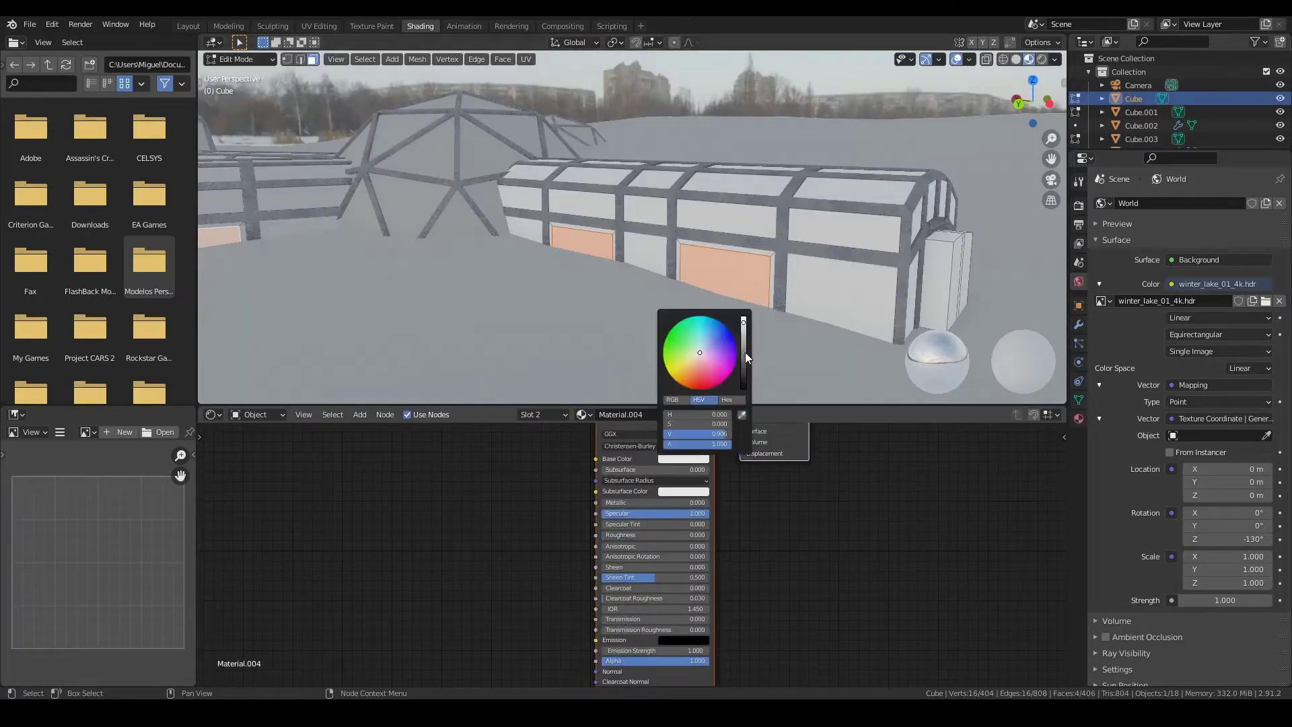
mouse_move(752, 359)
middle_mouse_down()
mouse_move(896, 274)
mouse_move(775, 158)
mouse_move(579, 201)
mouse_move(770, 294)
middle_mouse_up()
Select more dome faces and give them a new material in a second slot.
left_click(578, 202, "shift")
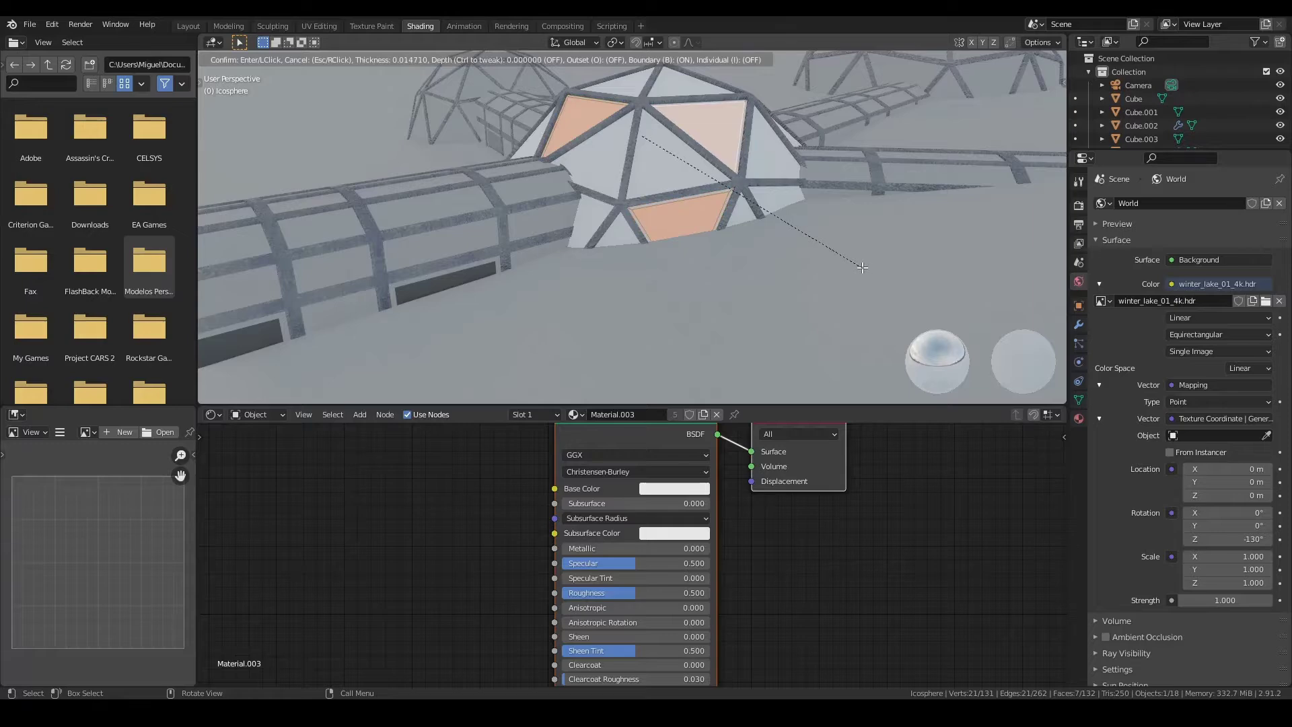
left_click(862, 267)
middle_click_drag(862, 267, 673, 283)
left_click(535, 414)
left_click(607, 439)
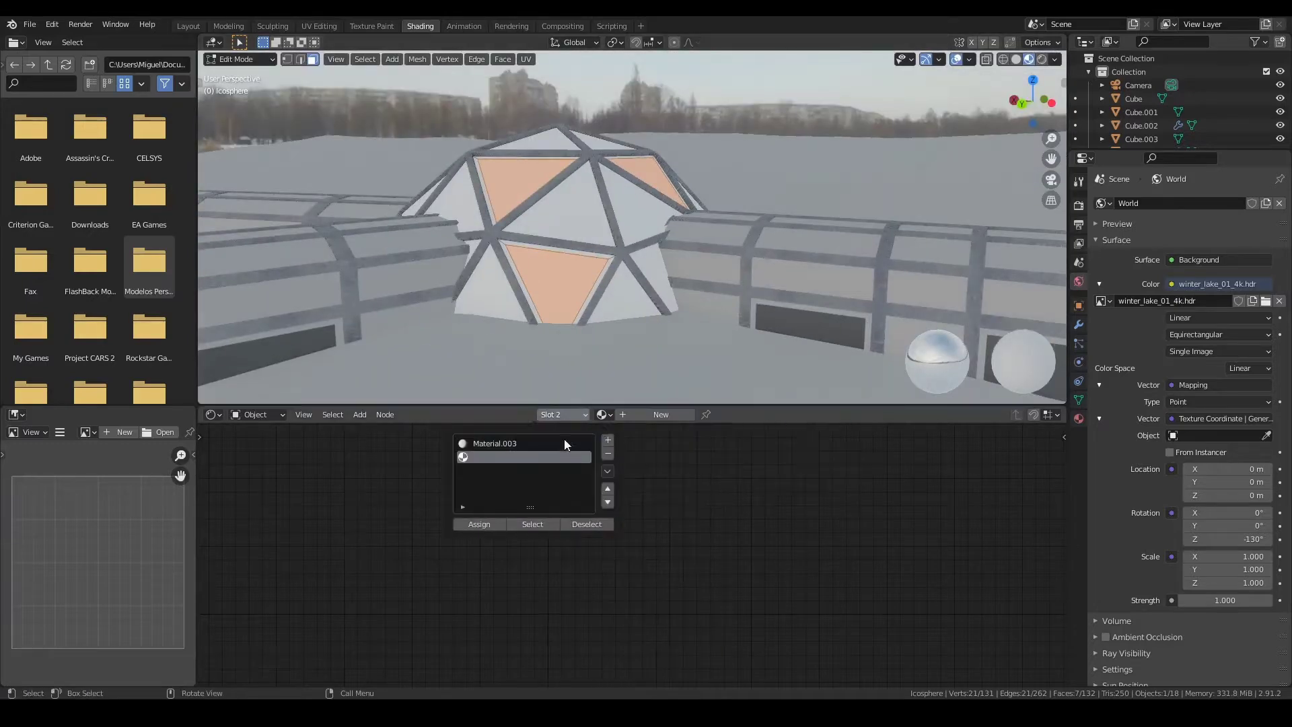
left_click(661, 414)
scroll(683, 252, "down", 5)
middle_click_drag(684, 251, 602, 181)
Add a cube beside the dome and scale it flat into a thin plate.
key("Tab")
key("shift+a")
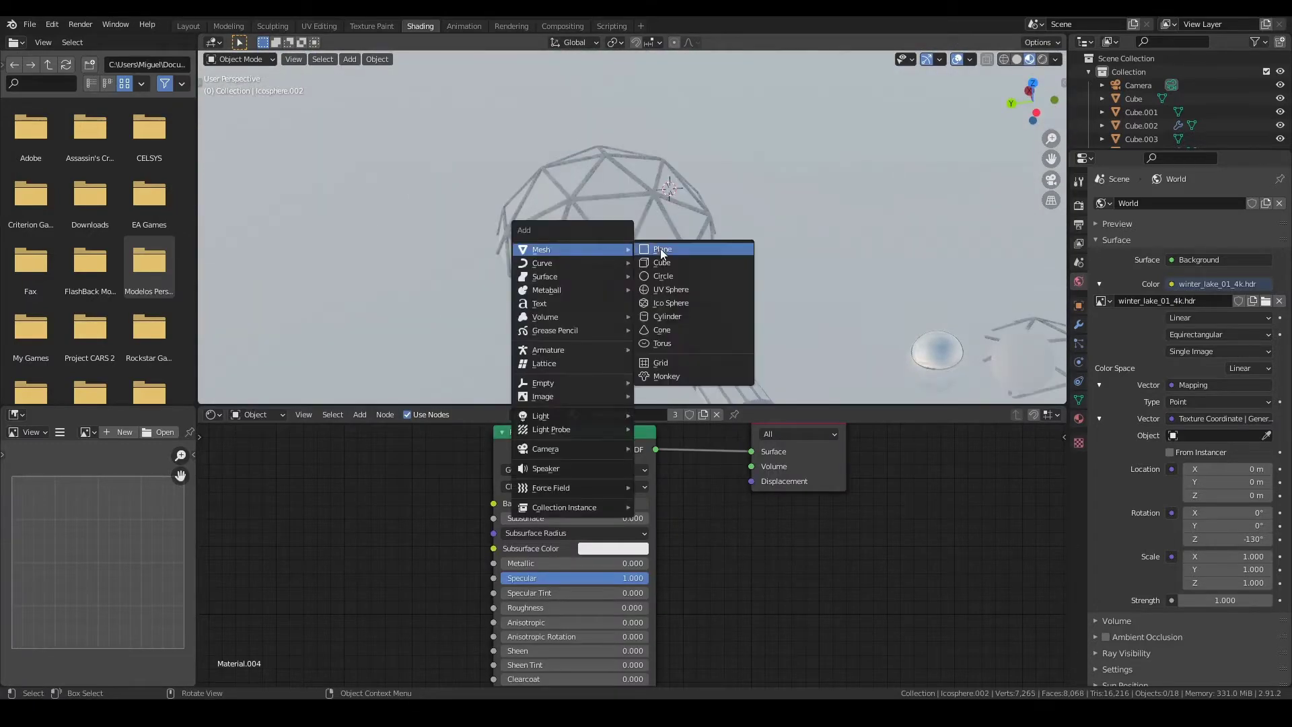
left_click(662, 262)
key("g")
left_click(834, 302)
key("s")
left_click(697, 116)
key("KP_Decimal")
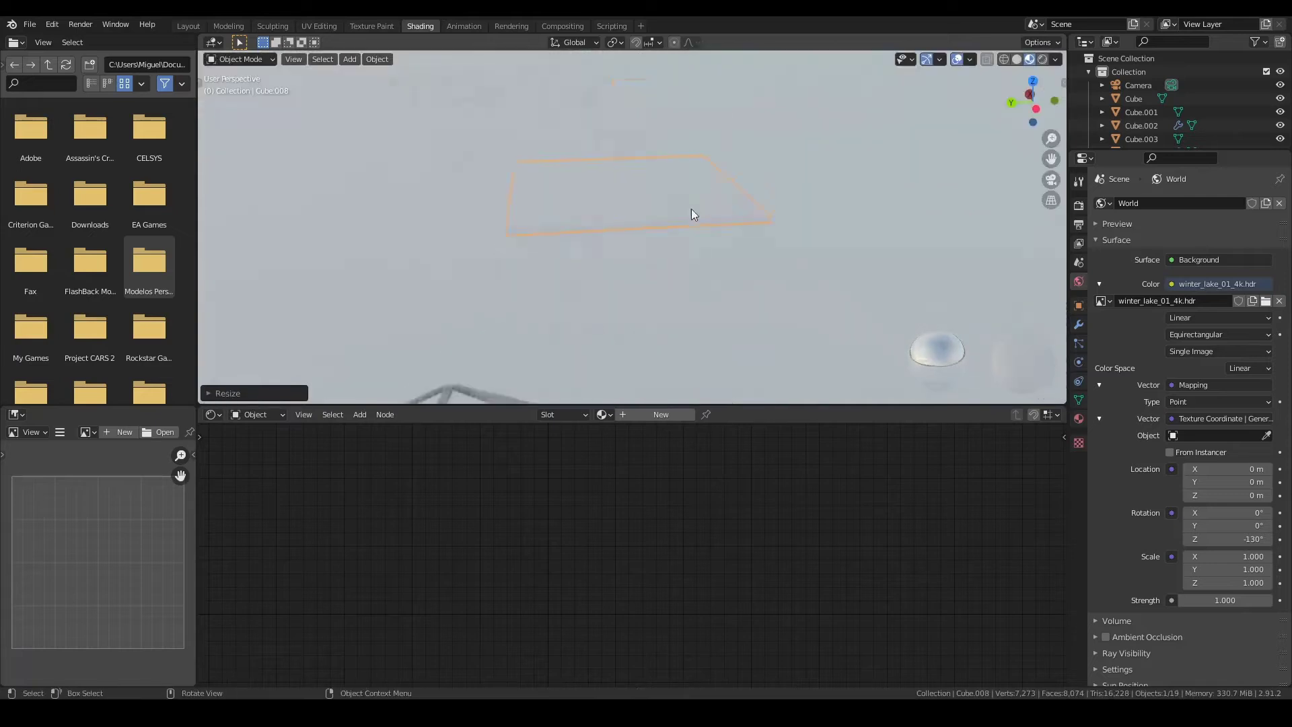
scroll(534, 196, "down", 5)
key("KP_7")
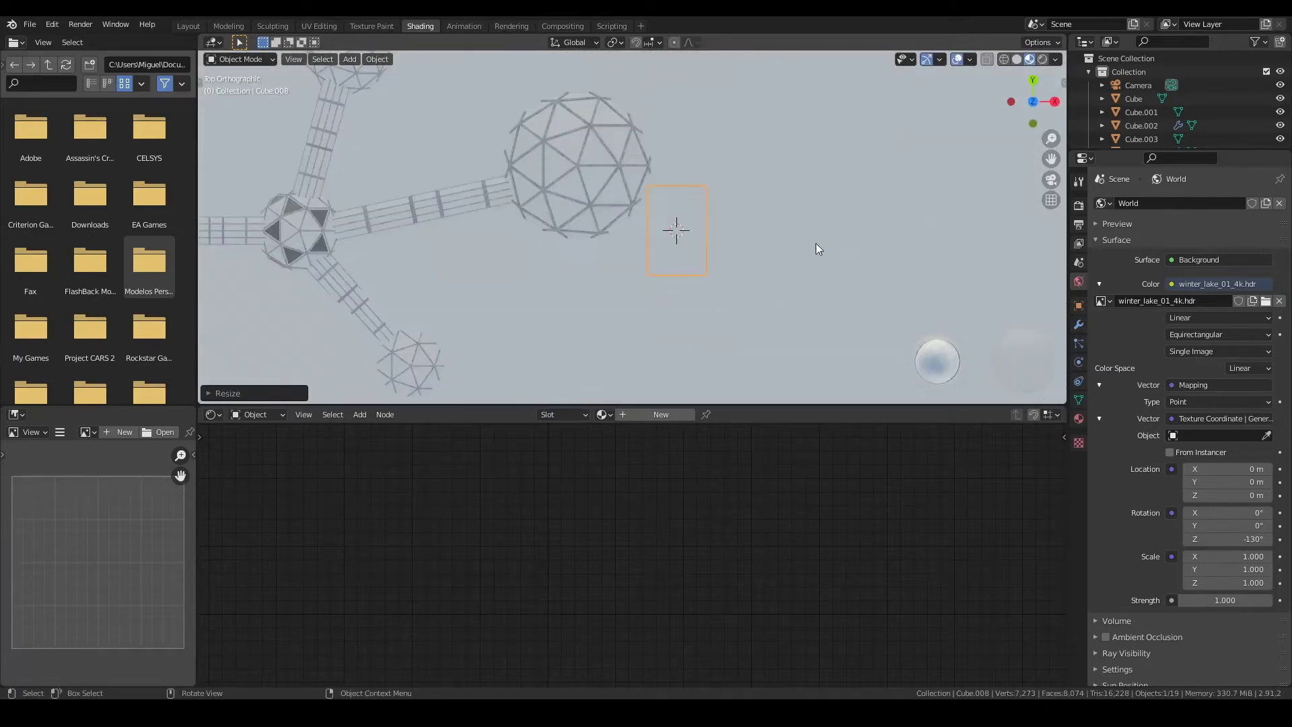
Confirm the plate's scale and give it a new material, Material.005.
left_click(780, 261)
middle_click_drag(626, 190, 605, 376)
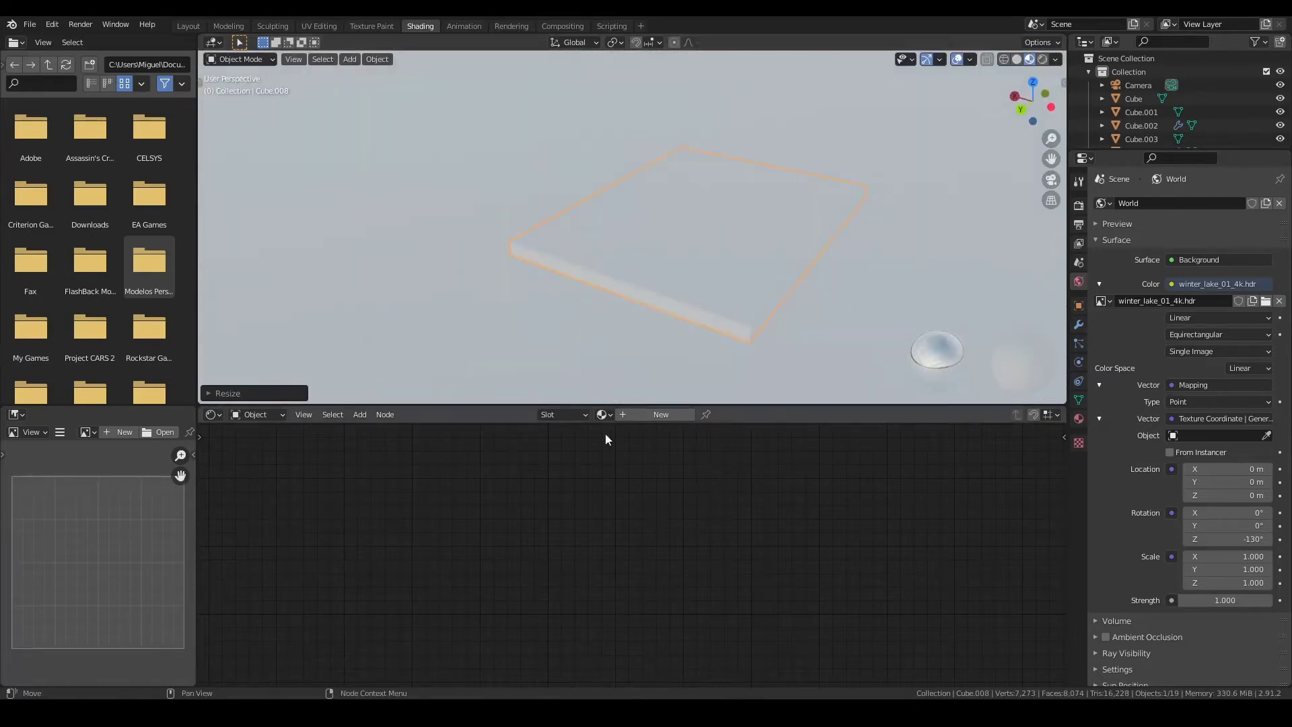
middle_click_drag(822, 205, 656, 282)
key("Tab")
left_click(535, 413)
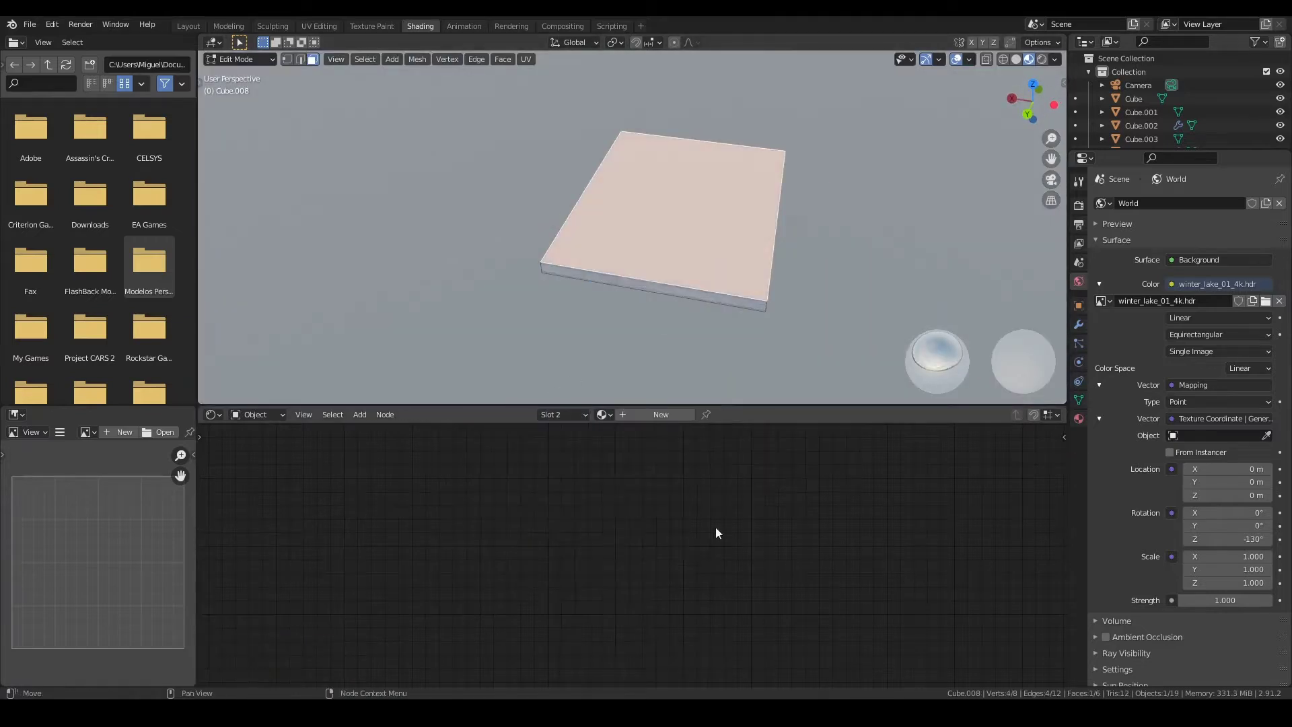
left_click(634, 414)
Link a Brick Texture into the plate's shader with black bricks and white mortar.
key("shift+a")
left_click(477, 542)
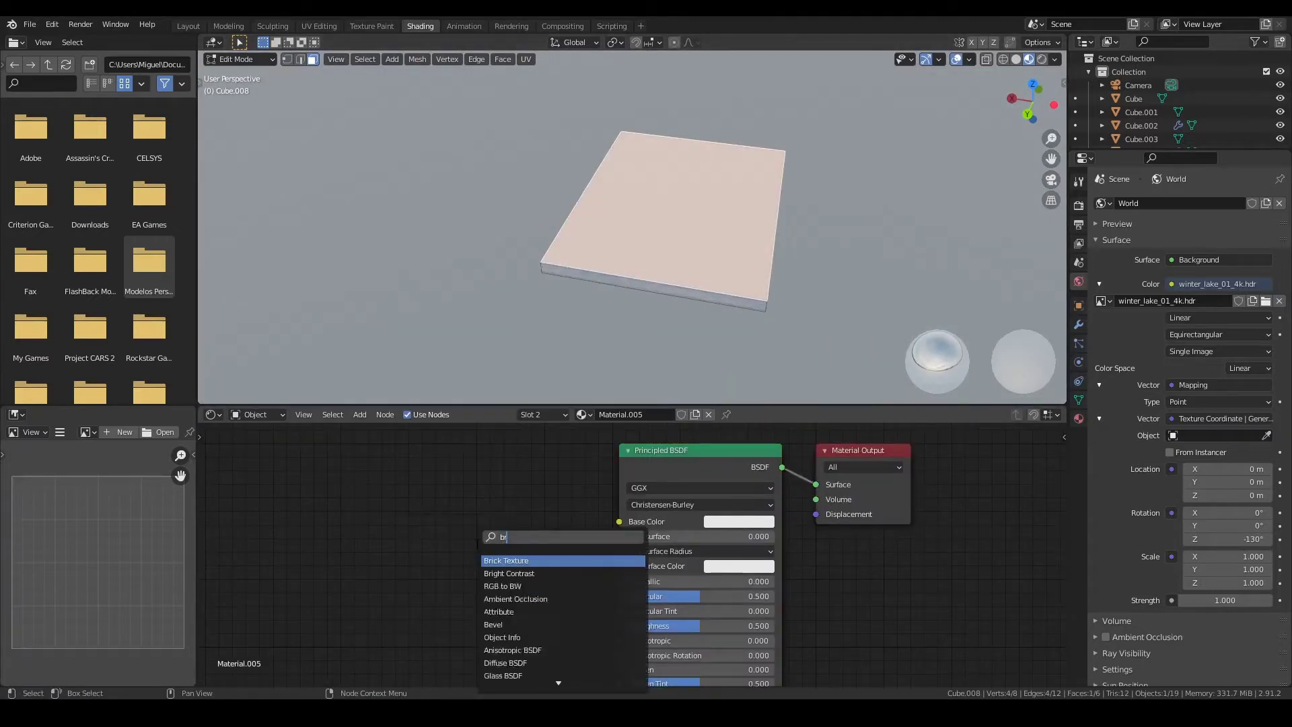
key("Return")
left_click(417, 565)
left_click_drag(460, 573, 608, 584)
scroll(633, 229, "up", 3)
middle_click_drag(437, 683, 457, 582)
left_click(452, 577)
left_click(452, 606)
Return to object mode and add a circle mesh from the right side view.
key("Tab")
middle_click_drag(511, 222, 552, 168)
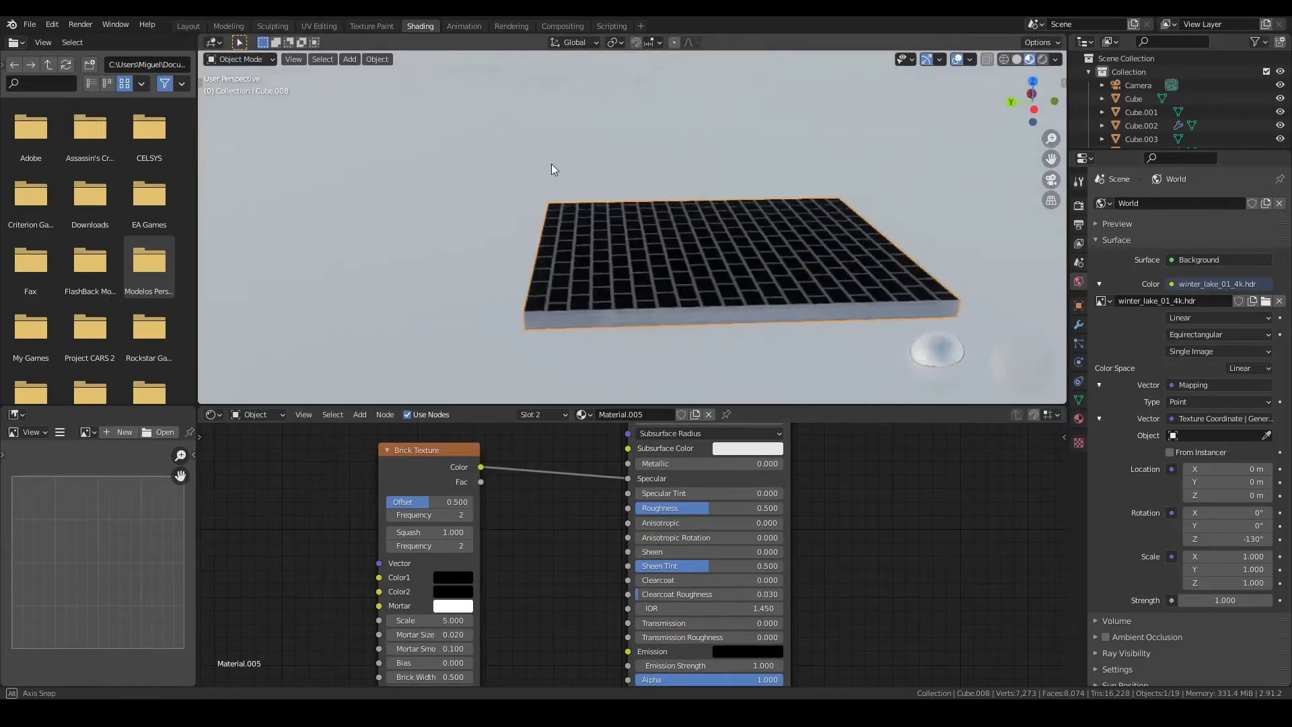
key("KP_3")
key("shift+a")
left_click(716, 271)
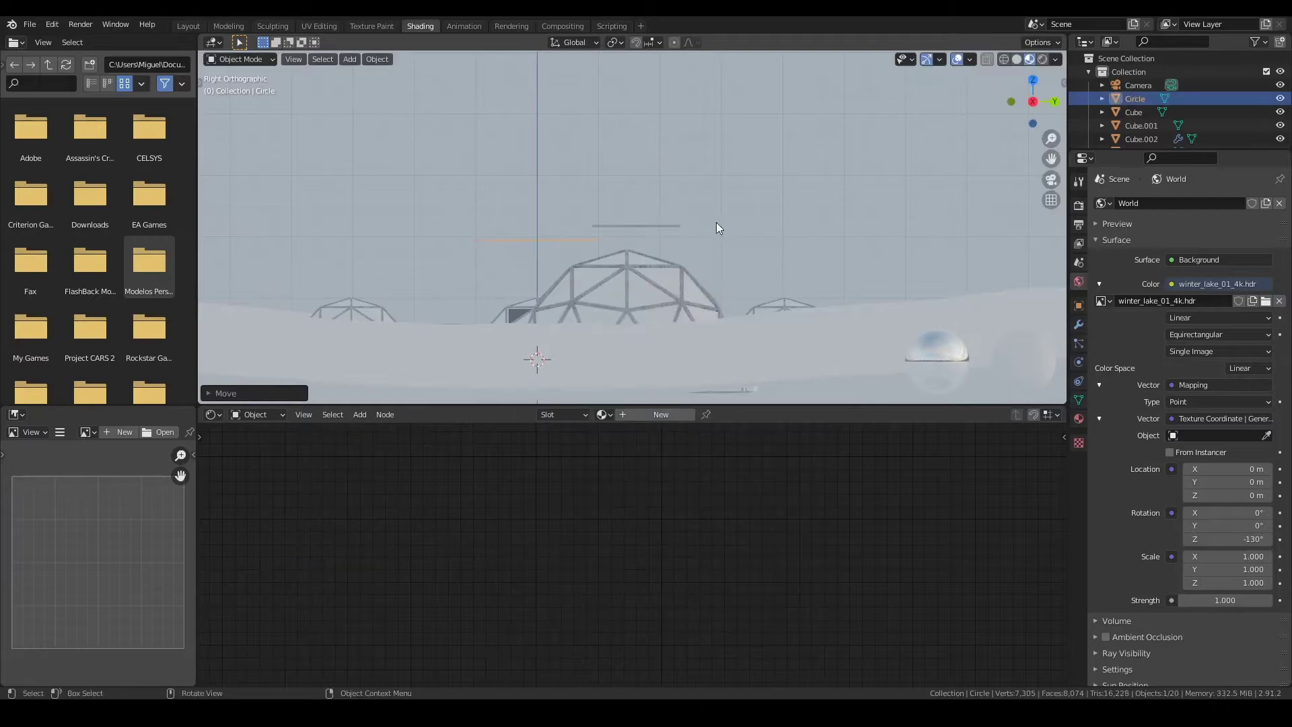
Place the circle over the dome centre and delete its left half of vertices.
key("KP_7")
key("g")
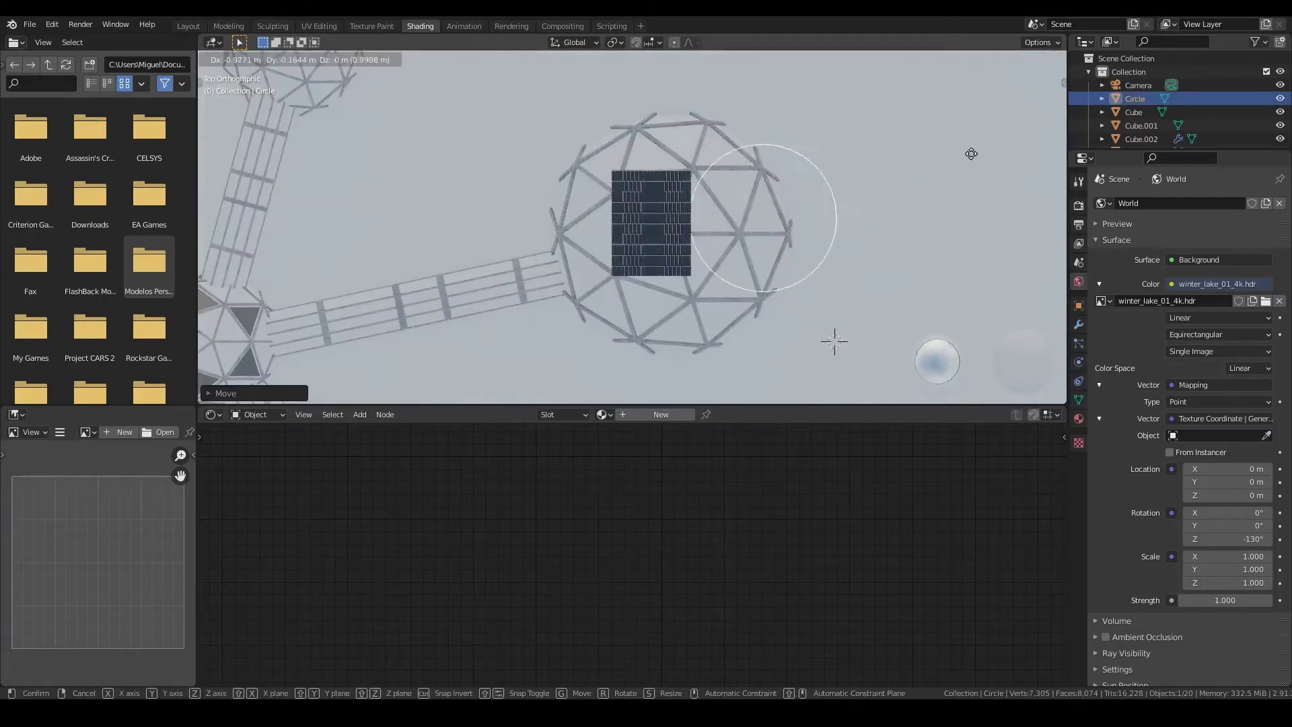
middle_click_drag(867, 216, 807, 174)
key("KP_7")
scroll(633, 280, "up", 5)
key("Tab")
left_click_drag(535, 67, 668, 309)
key("x")
left_click(648, 285)
Fill the remaining half circle with a face and rotate it upright.
key("a")
key("f")
key("KP_1")
key("r")
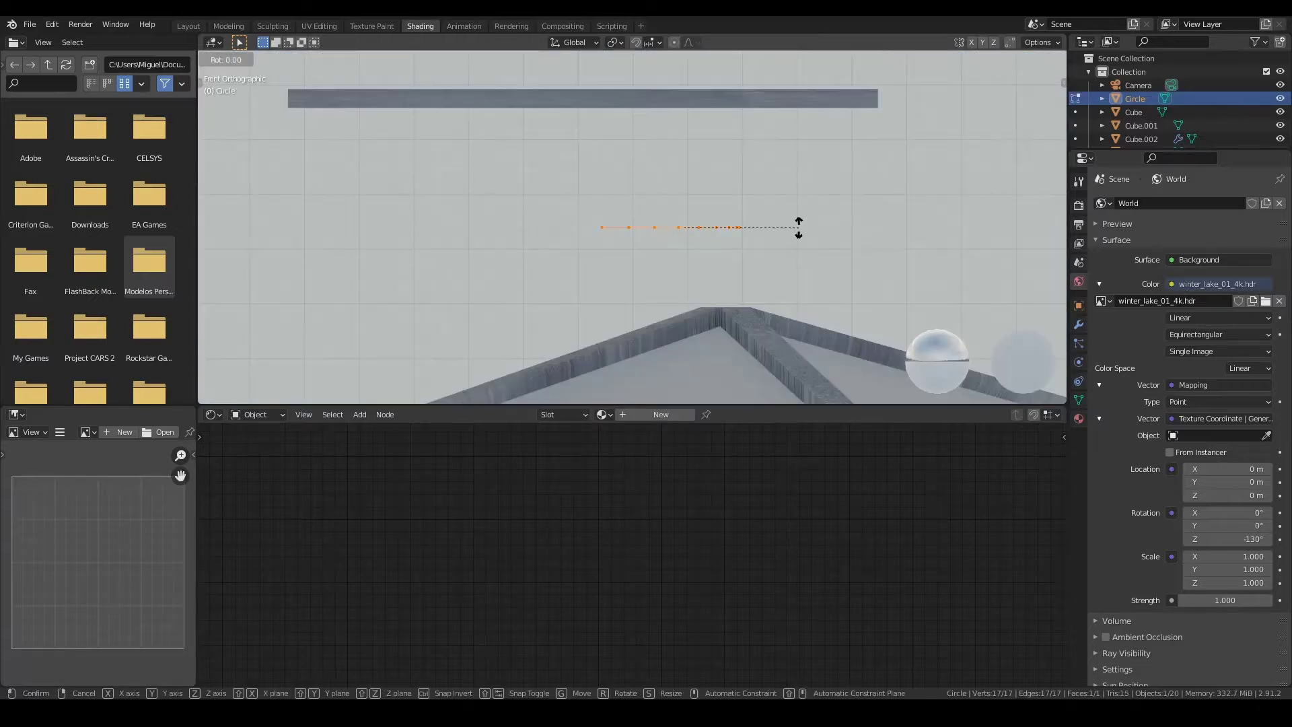
key("KP_3")
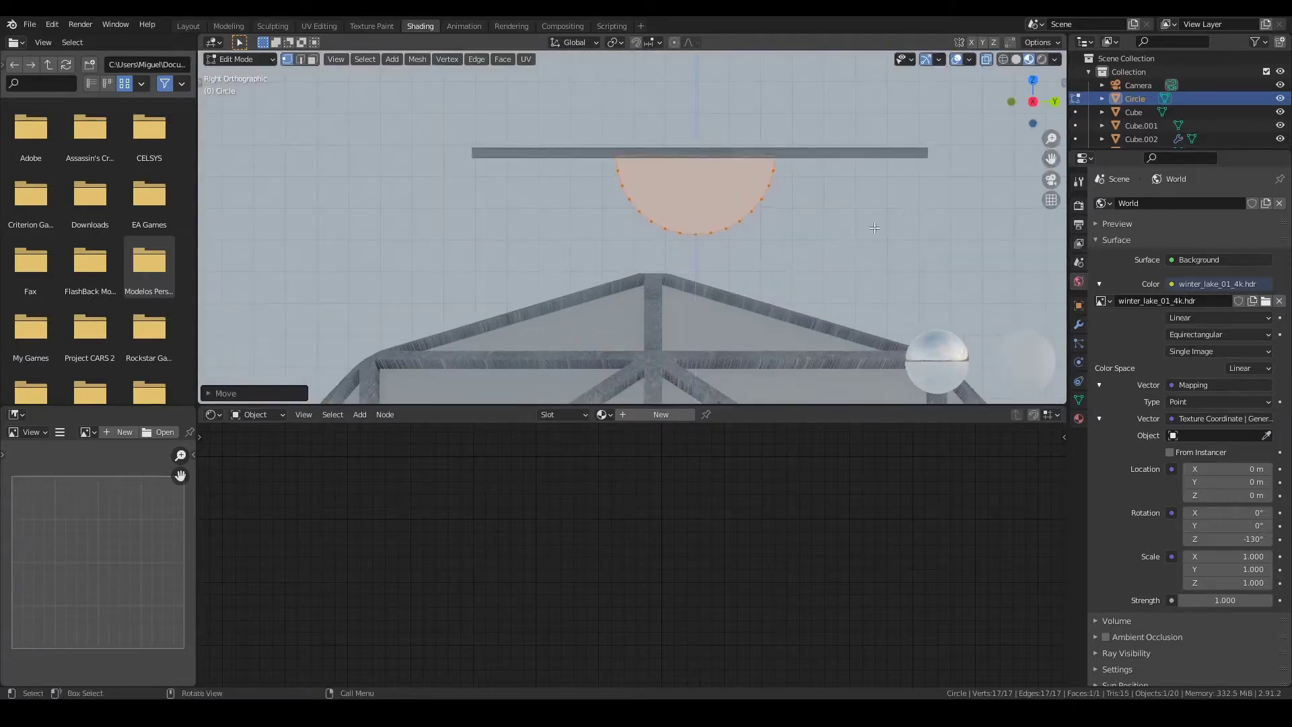
middle_click_drag(912, 212, 880, 226)
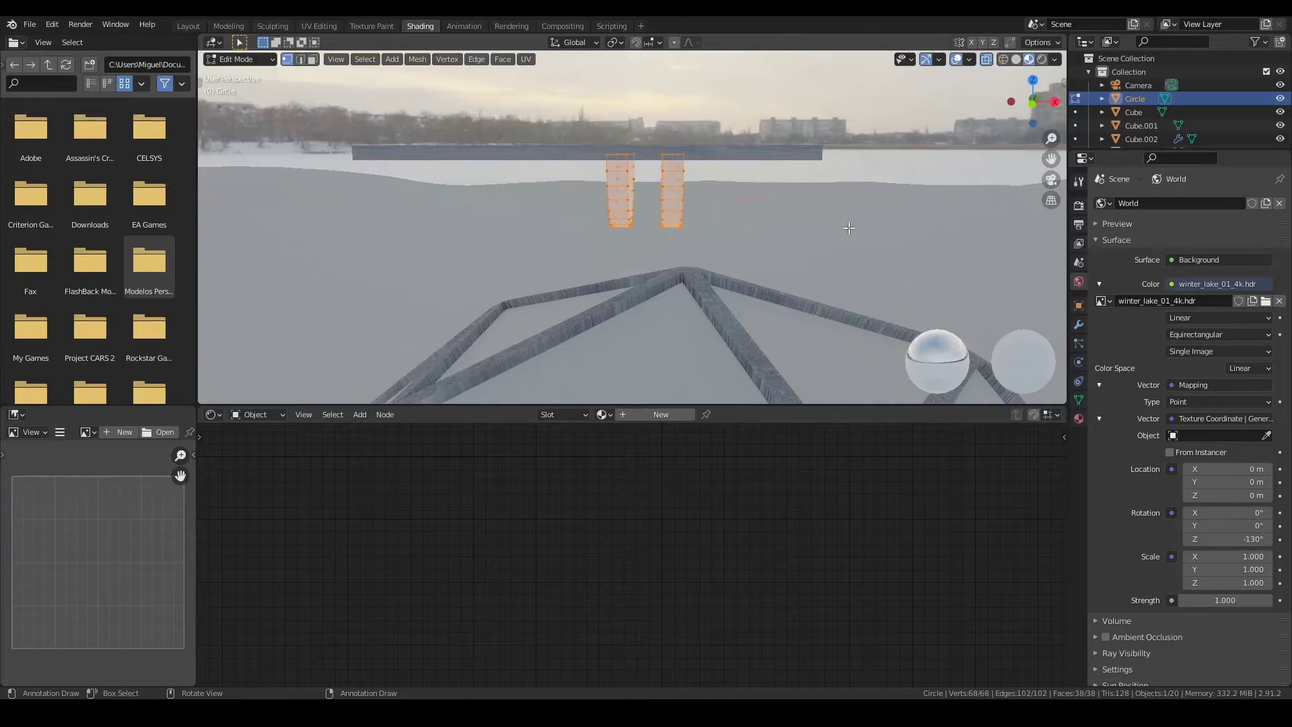
middle_click_drag(850, 228, 730, 262)
Duplicate the half circle along X, then scale and rotate it on X into a bowl.
key("g")
key("x")
left_click(716, 268)
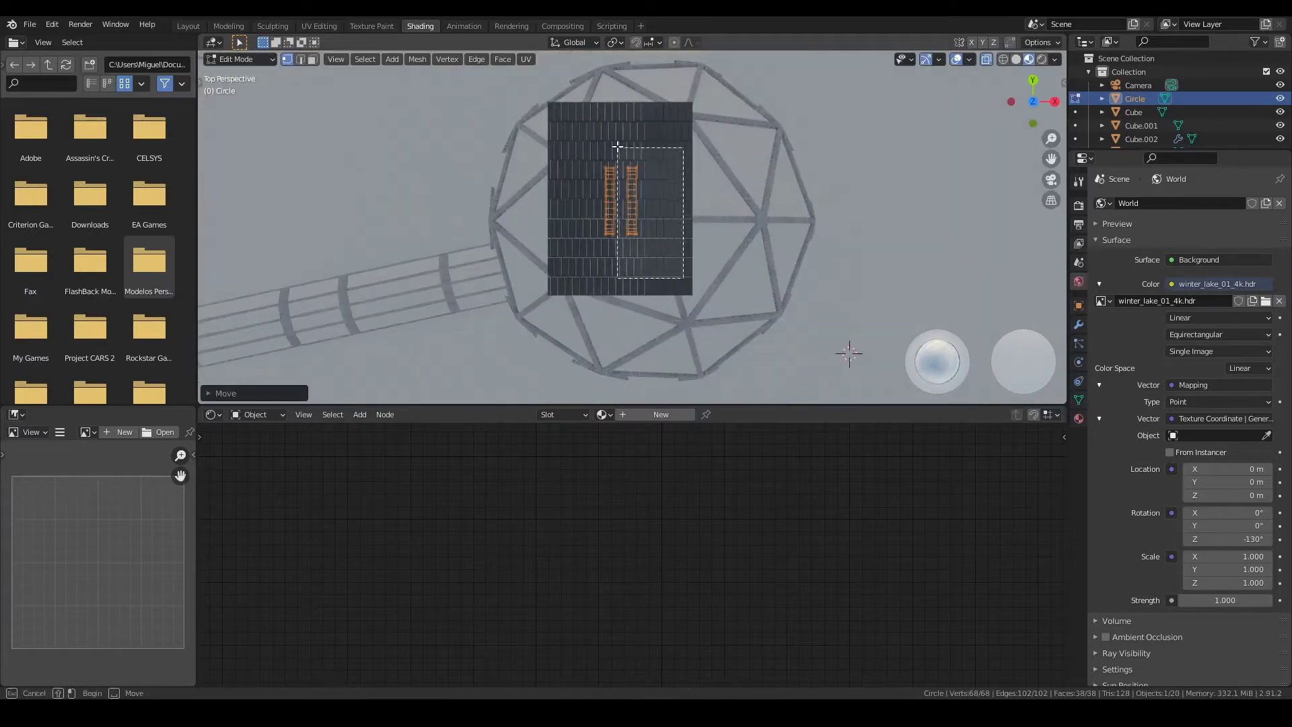
key("KP_1")
key("s")
key("x")
middle_click_drag(621, 245, 725, 186)
key("r")
key("x")
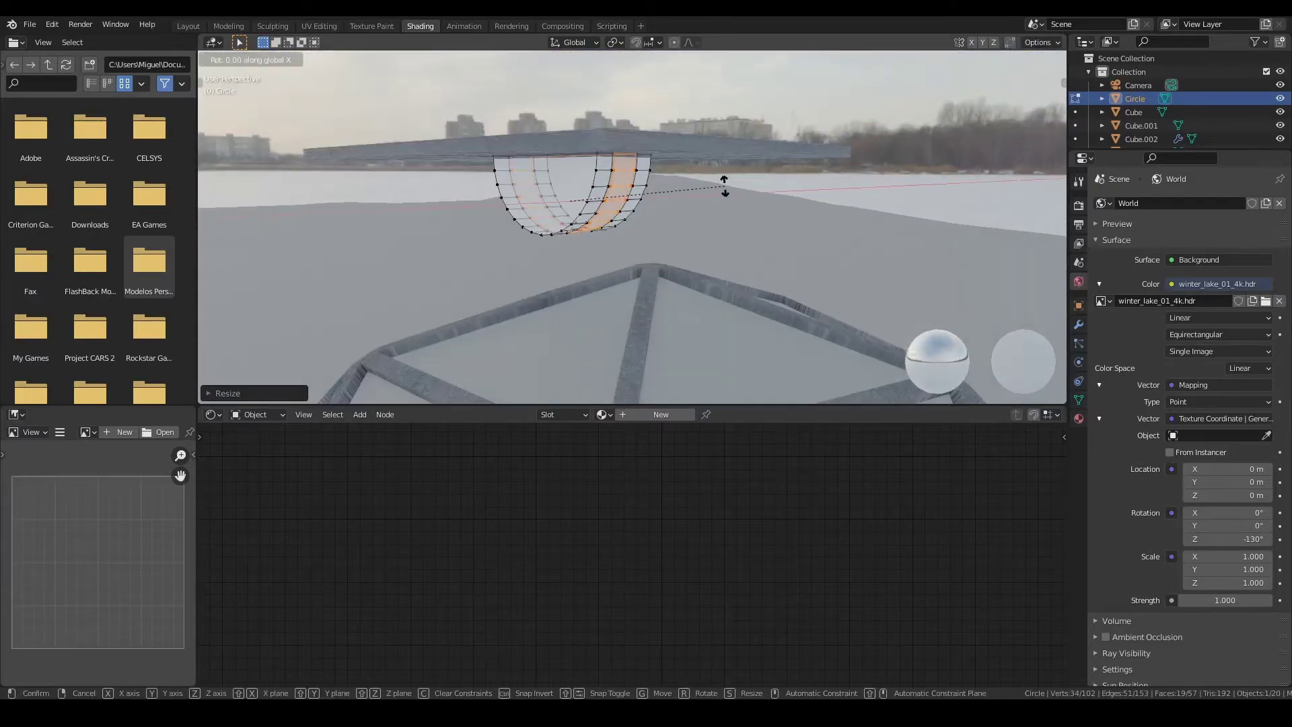
key("Return")
key("KP_1")
mouse_move(702, 227)
middle_mouse_down()
mouse_move(673, 256)
mouse_move(647, 349)
middle_mouse_up()
scroll(673, 256, "down", 3)
Add another circle over the dome and move it along Z.
key("shift+a")
left_click(632, 280)
key("KP_7")
key("g")
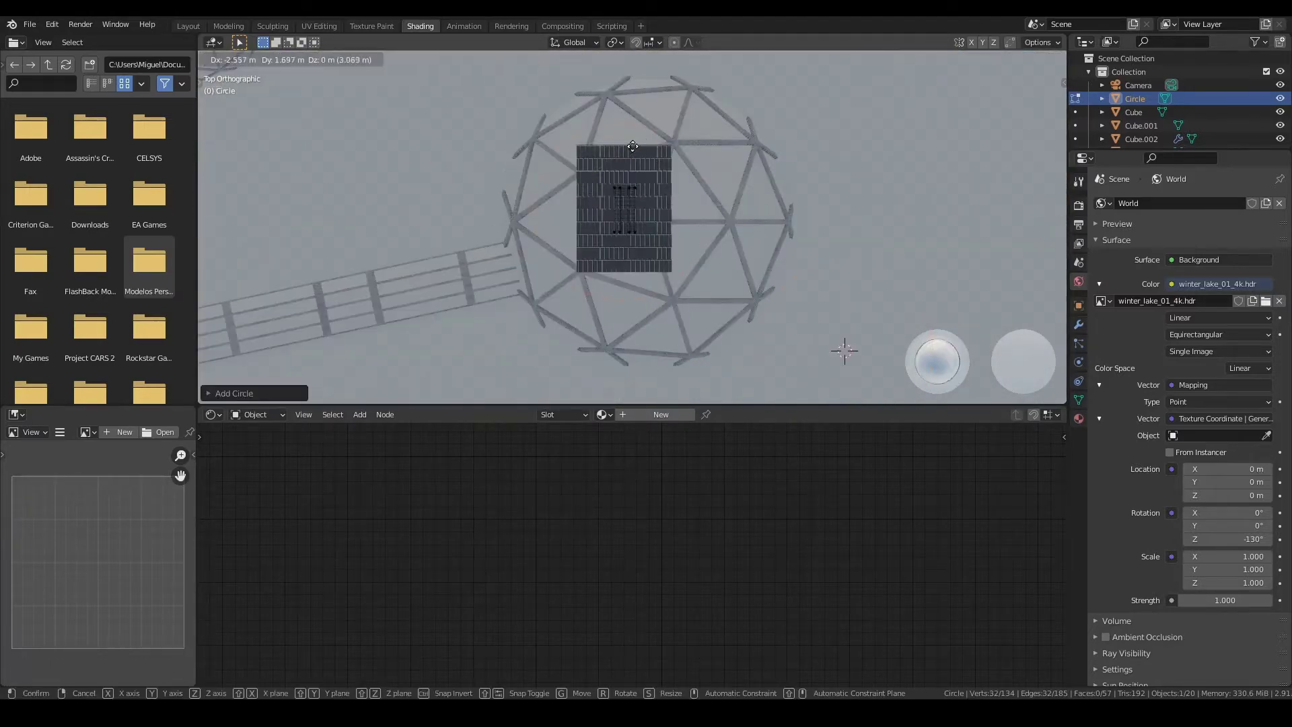
middle_click_drag(708, 306, 686, 256)
key("KP_1")
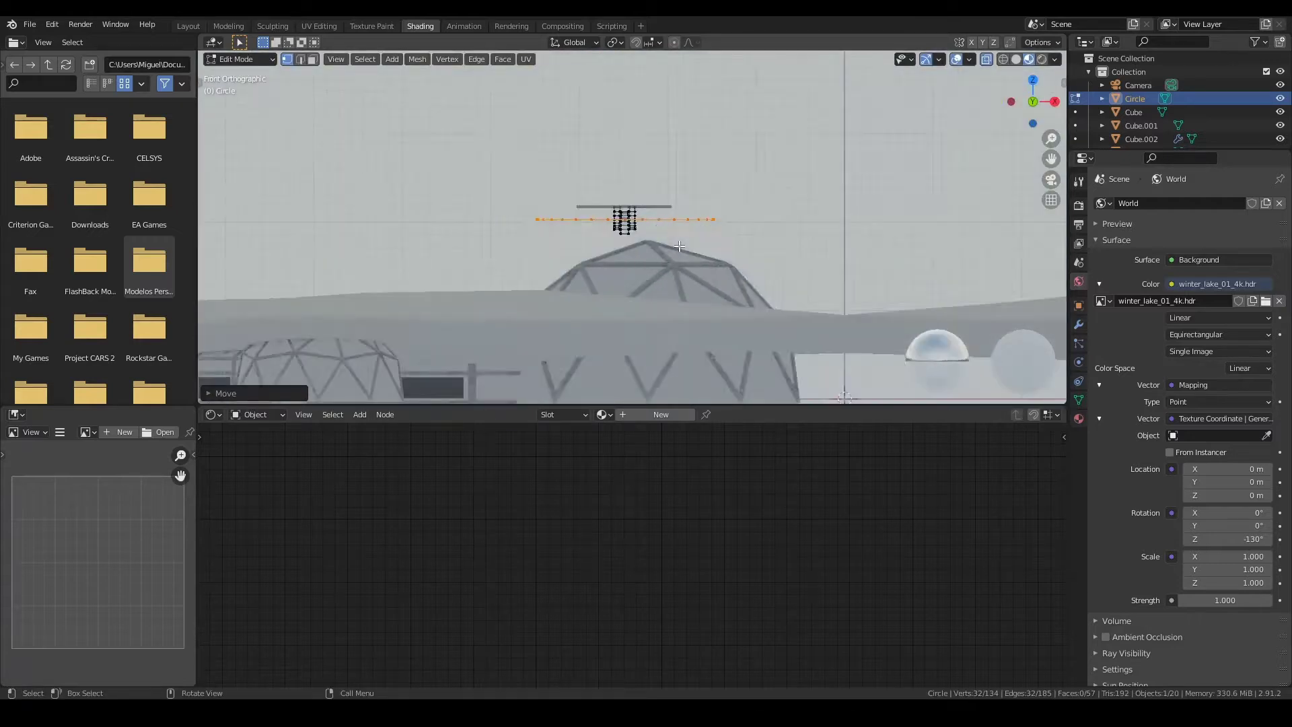
key("g")
key("z")
Select the whole circle band, adjust its height along Z and scale it.
middle_click_drag(683, 268, 701, 274)
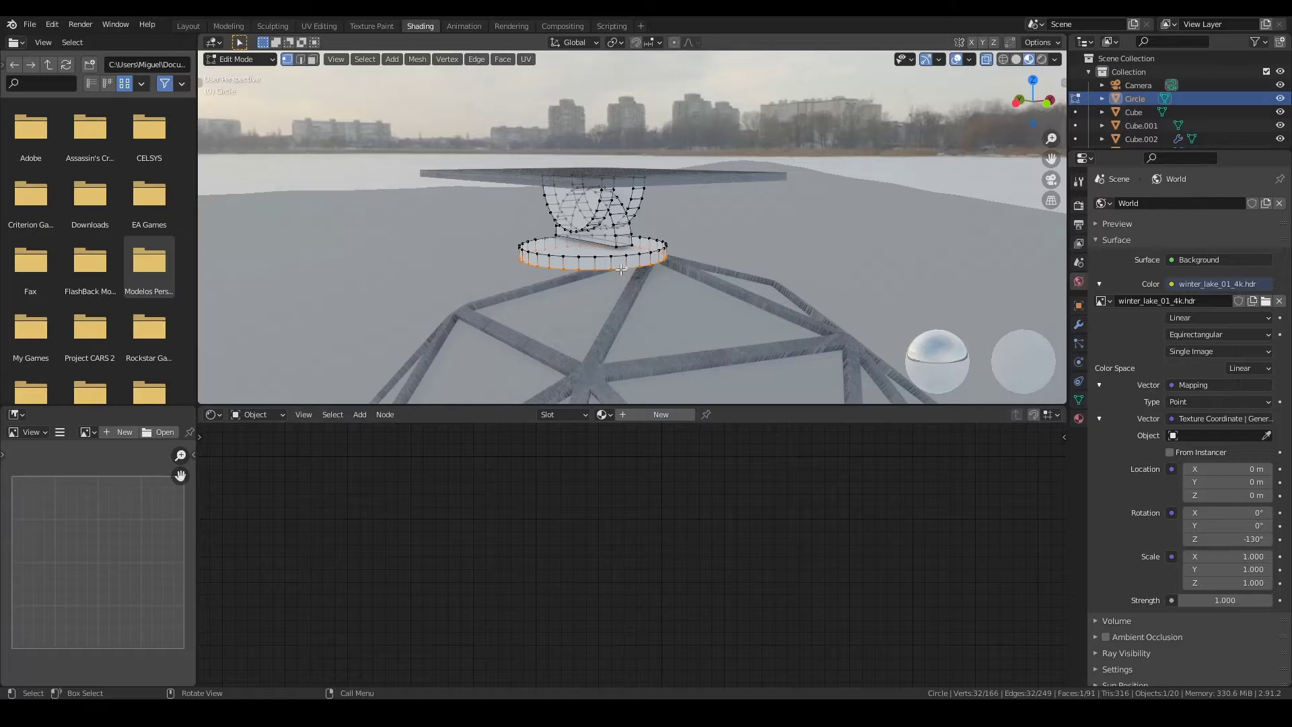
key("KP_1")
key("ctrl+l")
mouse_move(620, 269)
middle_mouse_down()
mouse_move(653, 267)
mouse_move(778, 310)
middle_mouse_up()
key("g")
key("z")
key("s")
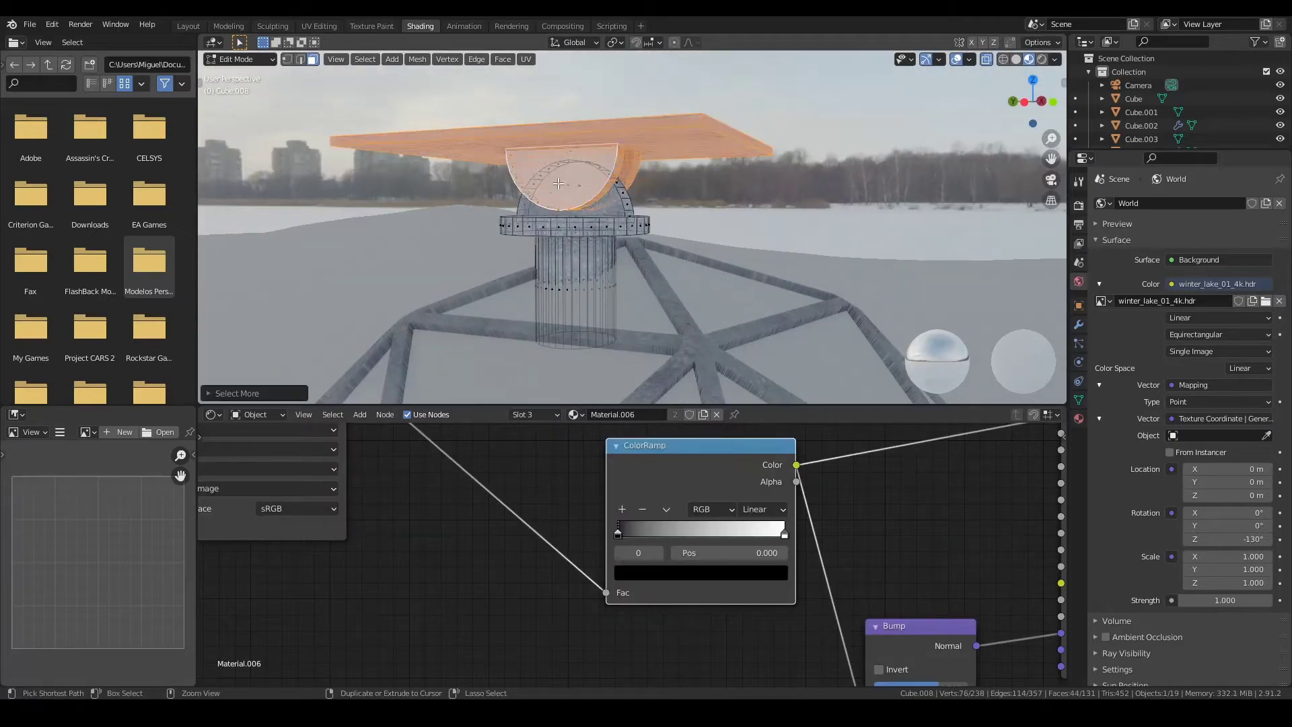
Tilt the panel in side view and turn it around the vertical axis from above.
key("KP_3")
key("r")
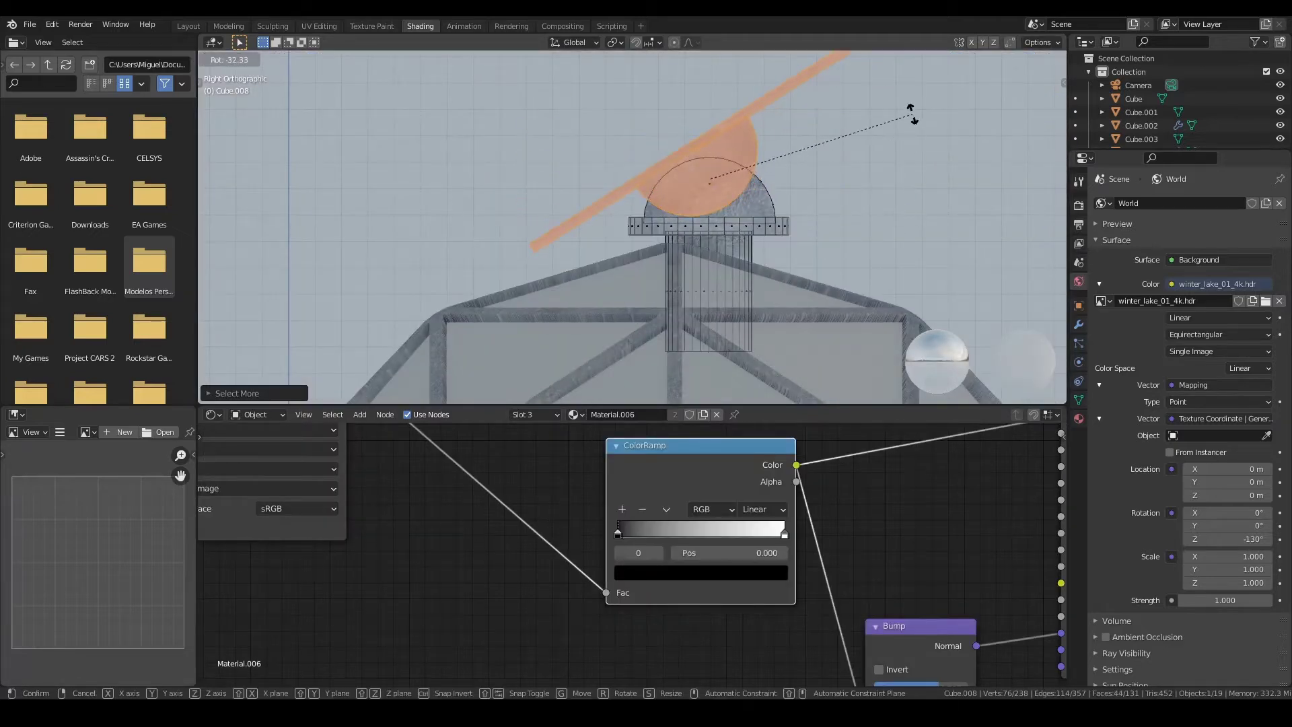
middle_click_drag(918, 111, 772, 252)
key("KP_7")
key("r")
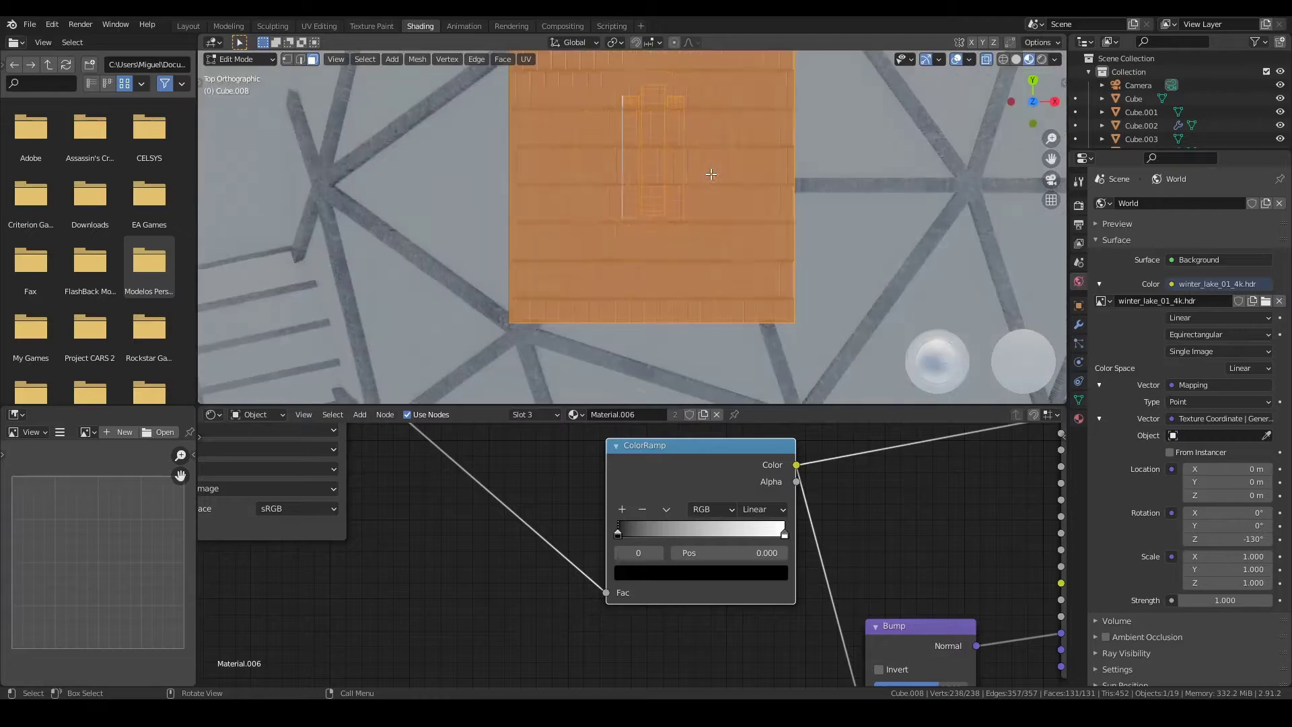
left_click(772, 252)
key("KP_0")
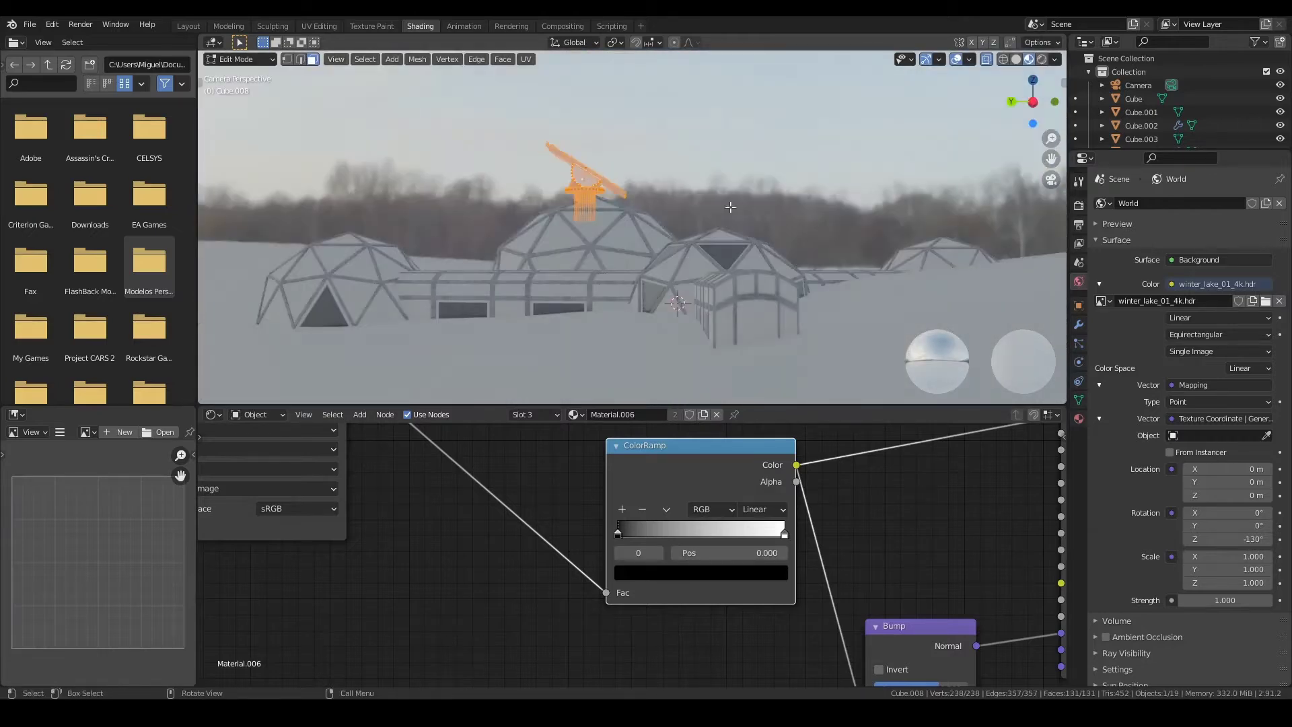
Select the tiled panel and enter edit mode on its mesh.
left_click(410, 54)
middle_click_drag(409, 54, 606, 202)
scroll(606, 202, "up", 5)
left_click(651, 247)
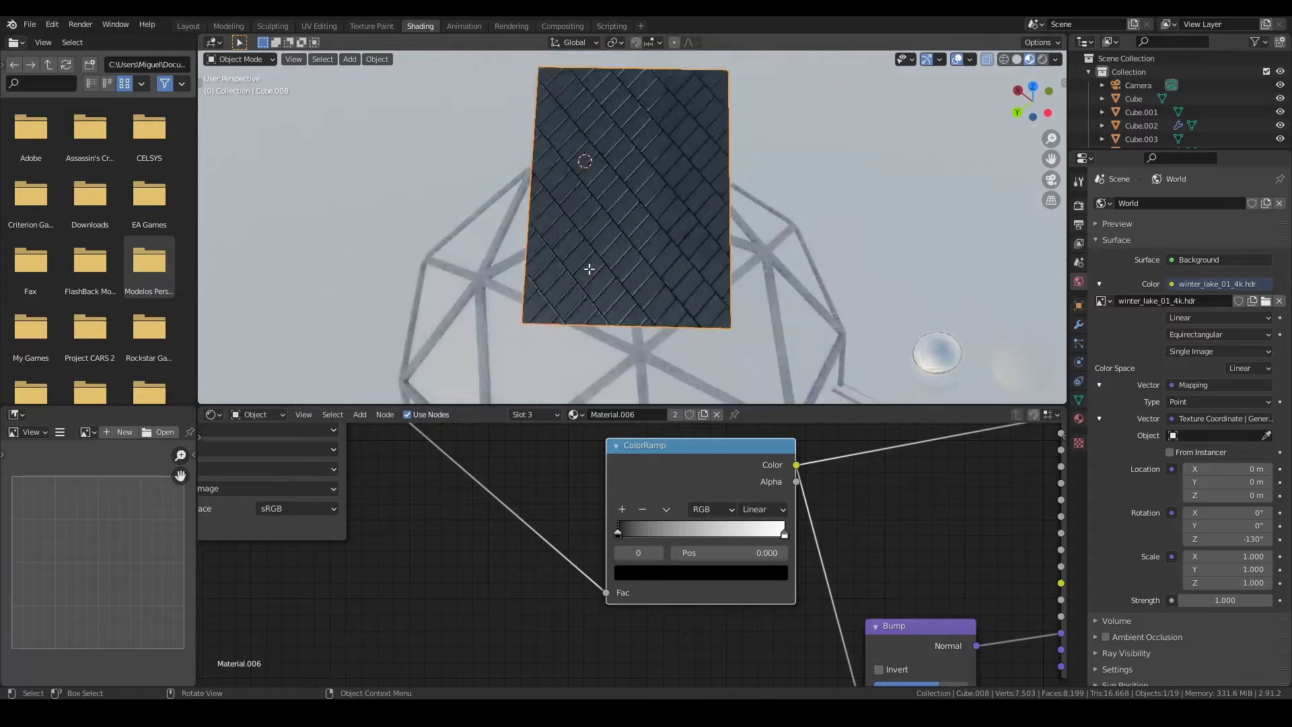
key("Tab")
middle_click_drag(651, 247, 606, 269)
UV-map the Brick Texture through a Texture Coordinate node at scale 50, then add Cube.009.
middle_click_drag(444, 561, 539, 545)
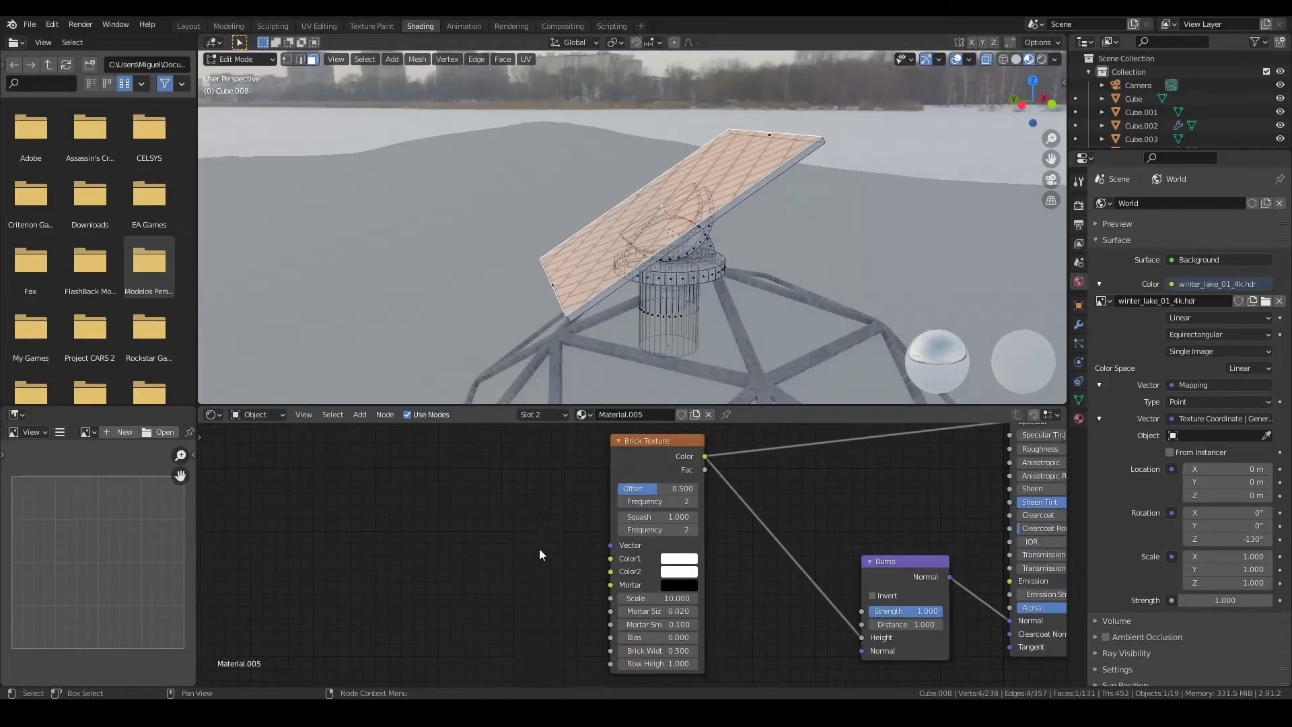
key("shift+a")
left_click(529, 552)
mouse_move(571, 552)
left_mouse_down()
mouse_move(611, 545)
mouse_move(508, 580)
mouse_move(610, 545)
left_mouse_up()
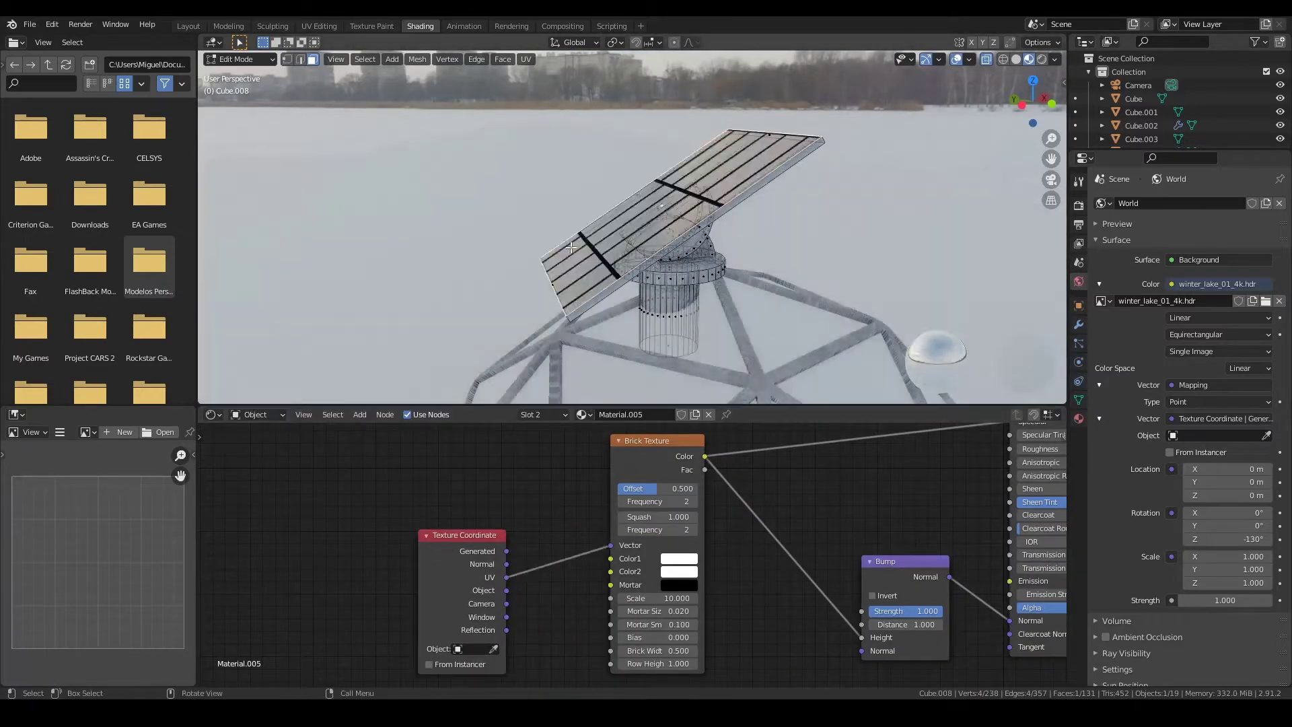
key("BackSpace")
key("BackSpace")
key("BackSpace")
type("50")
key("Return")
mouse_move(579, 296)
middle_mouse_down()
mouse_move(603, 313)
mouse_move(635, 543)
middle_mouse_up()
key("Return")
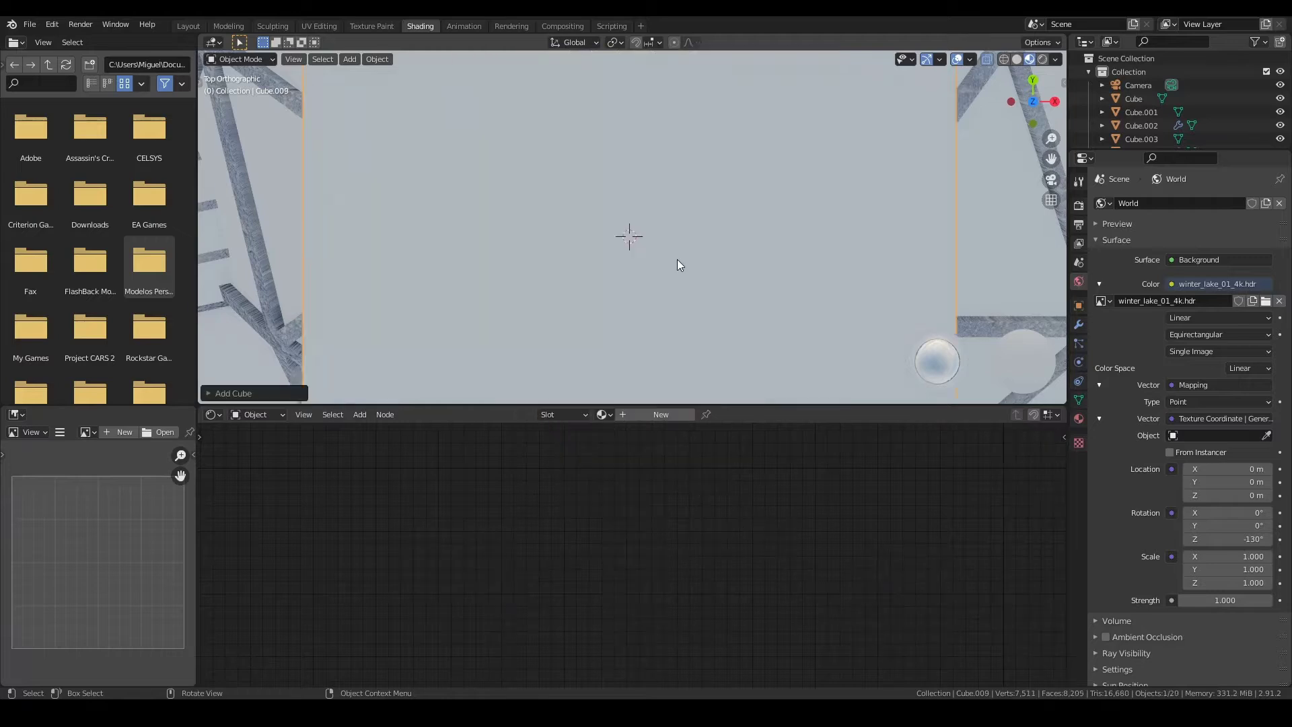
Shrink and rotate the new cube so it sits on a corner of the solar panel.
key("s")
key("KP_7")
key("KP_Decimal")
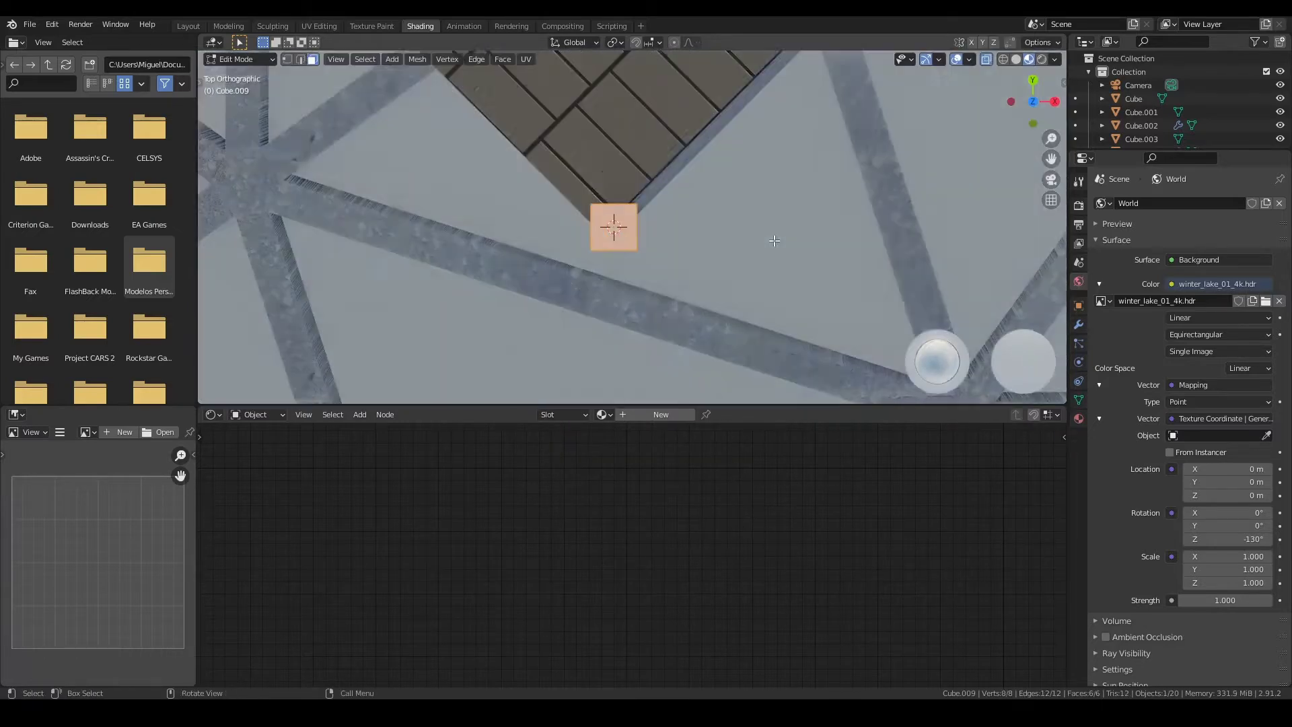
key("r")
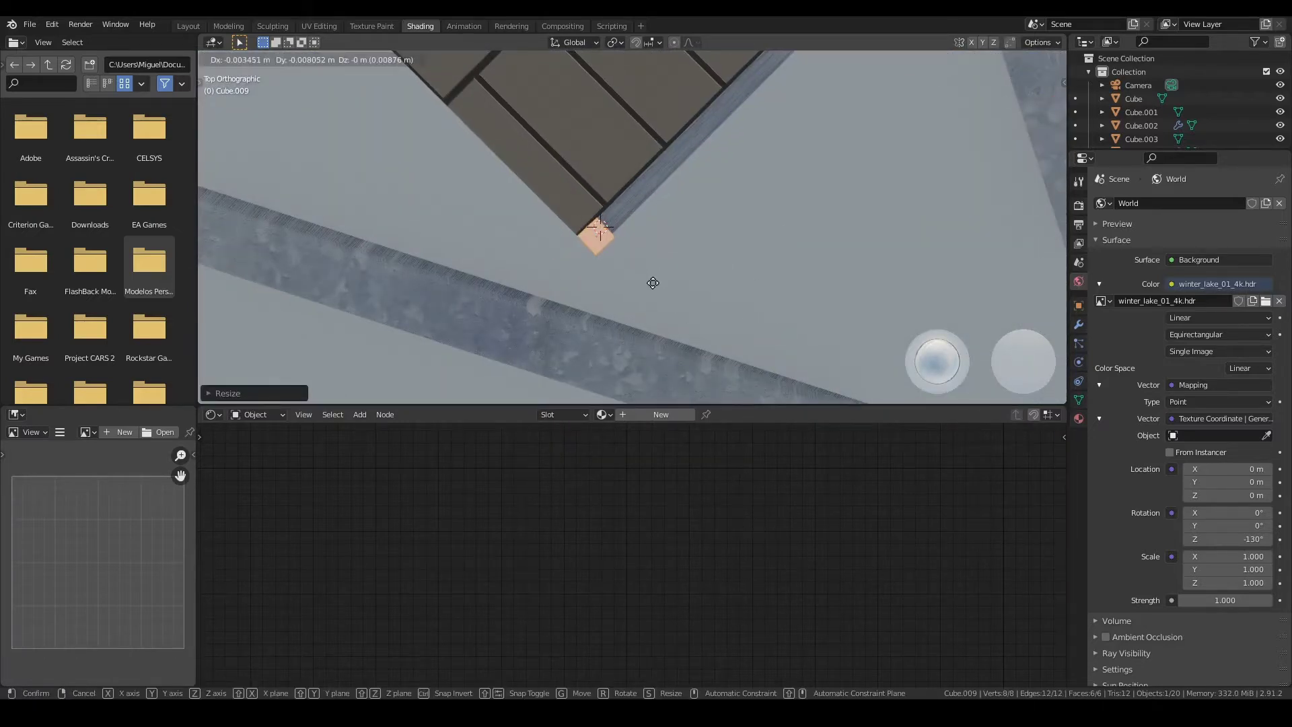
left_click(653, 283)
middle_click_drag(653, 283, 758, 294)
key("s")
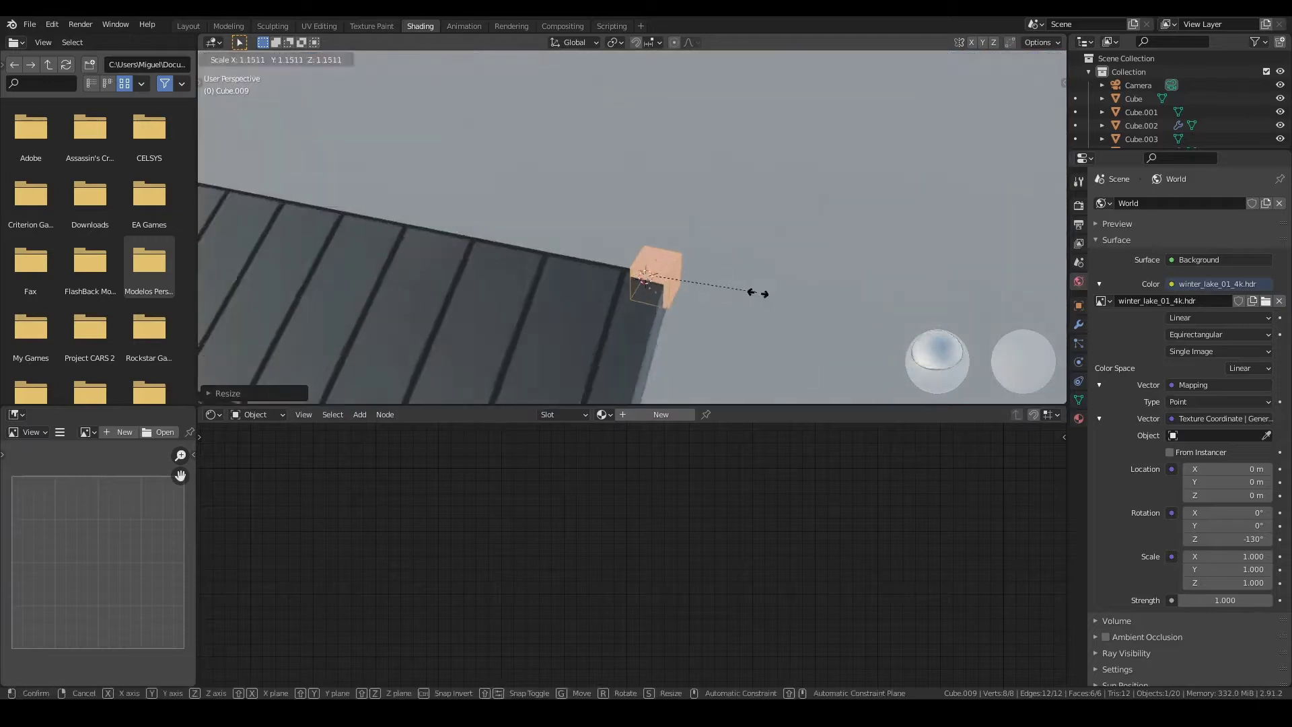
left_click(759, 293)
Duplicate the cube onto the opposite corner of the panel.
key("KP_7")
key("Tab")
key("shift+d")
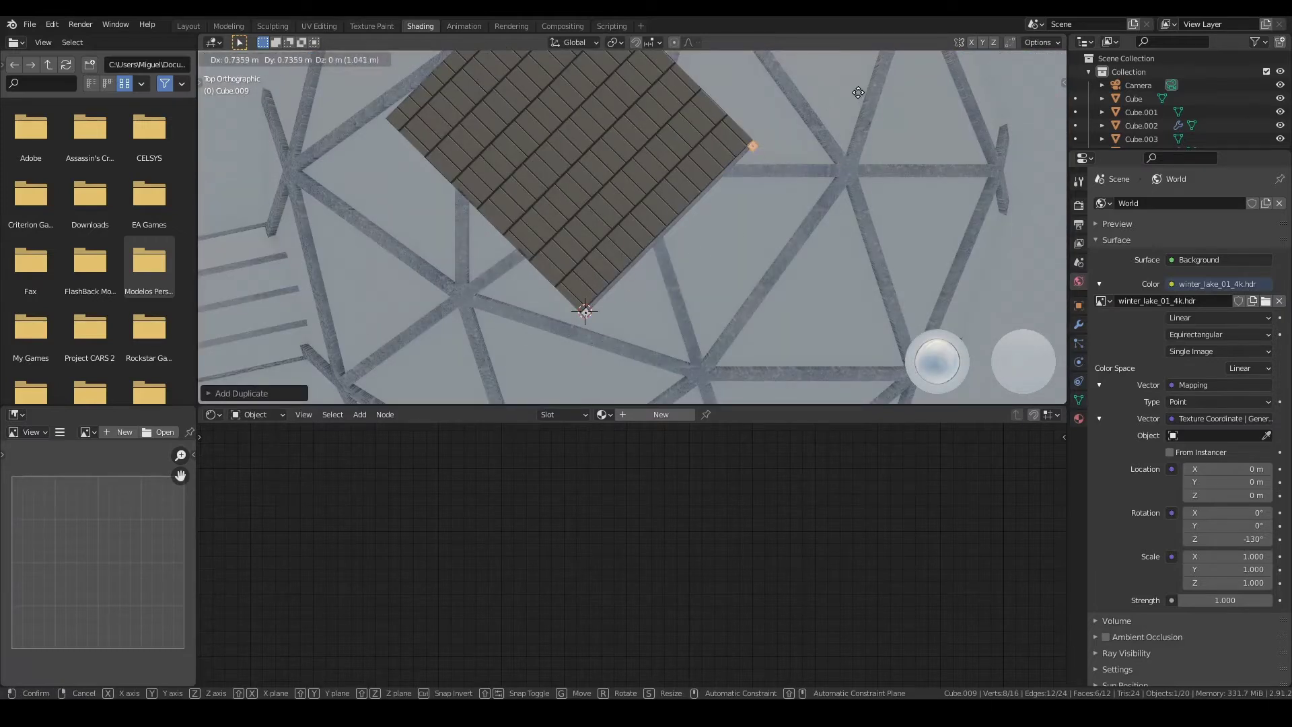
left_click(858, 92)
Give the cubes a new red Emission material.
left_click(602, 414)
left_click(1037, 599)
left_click(774, 567)
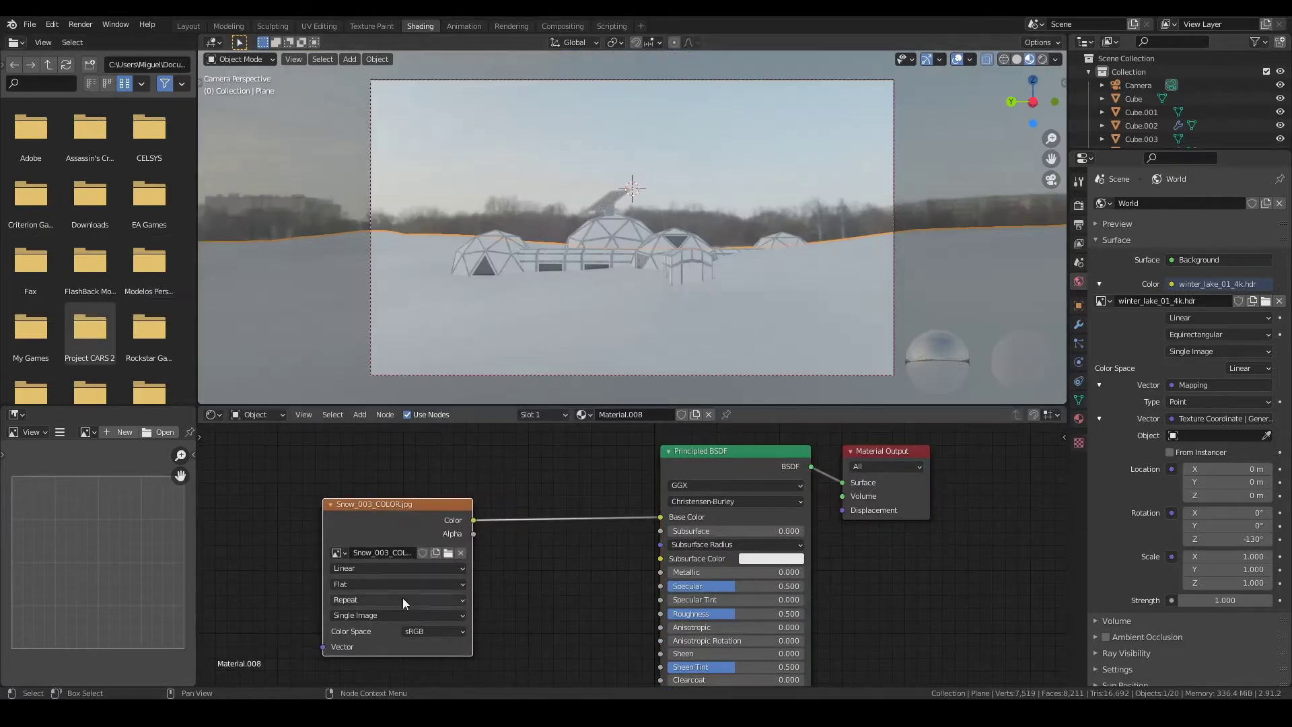
Link Snow_003_ROUGH.jpg to Roughness and collapse both image nodes.
scroll(405, 603, "down", 1)
middle_click_drag(405, 602, 367, 486)
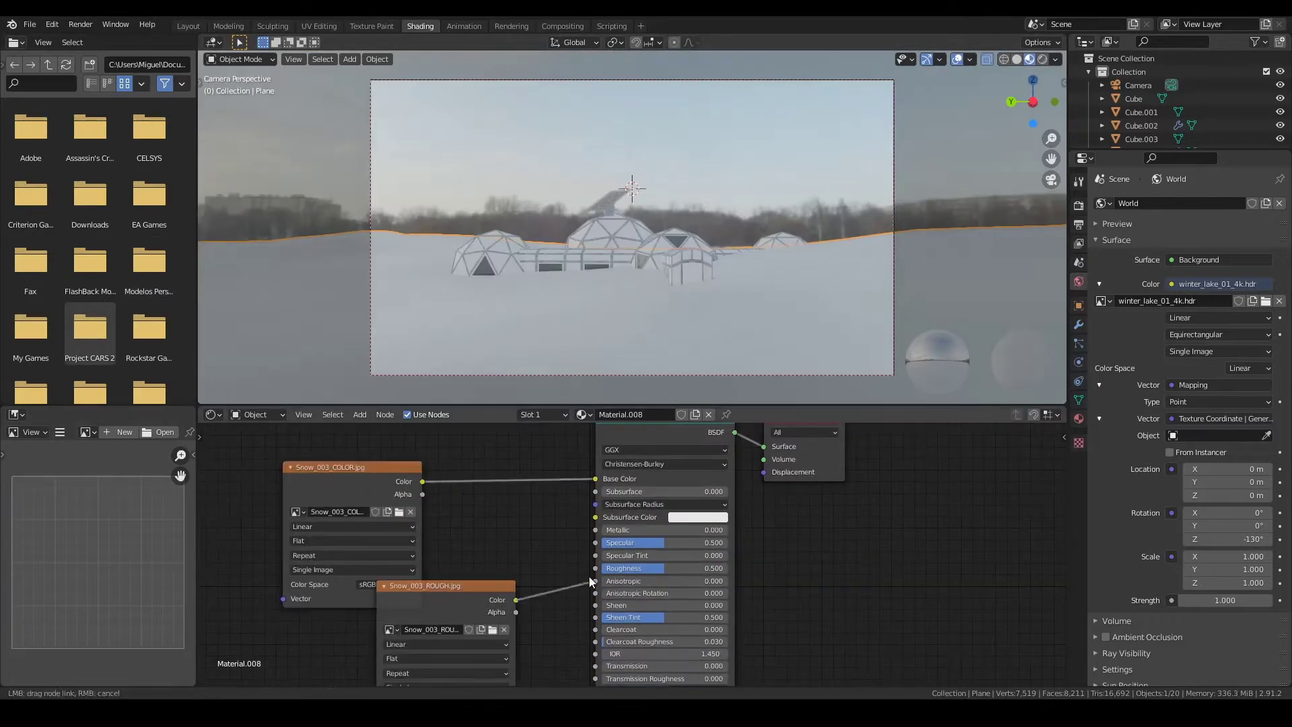
left_click_drag(524, 527, 603, 496)
left_click(392, 513)
scroll(471, 538, "down", 2)
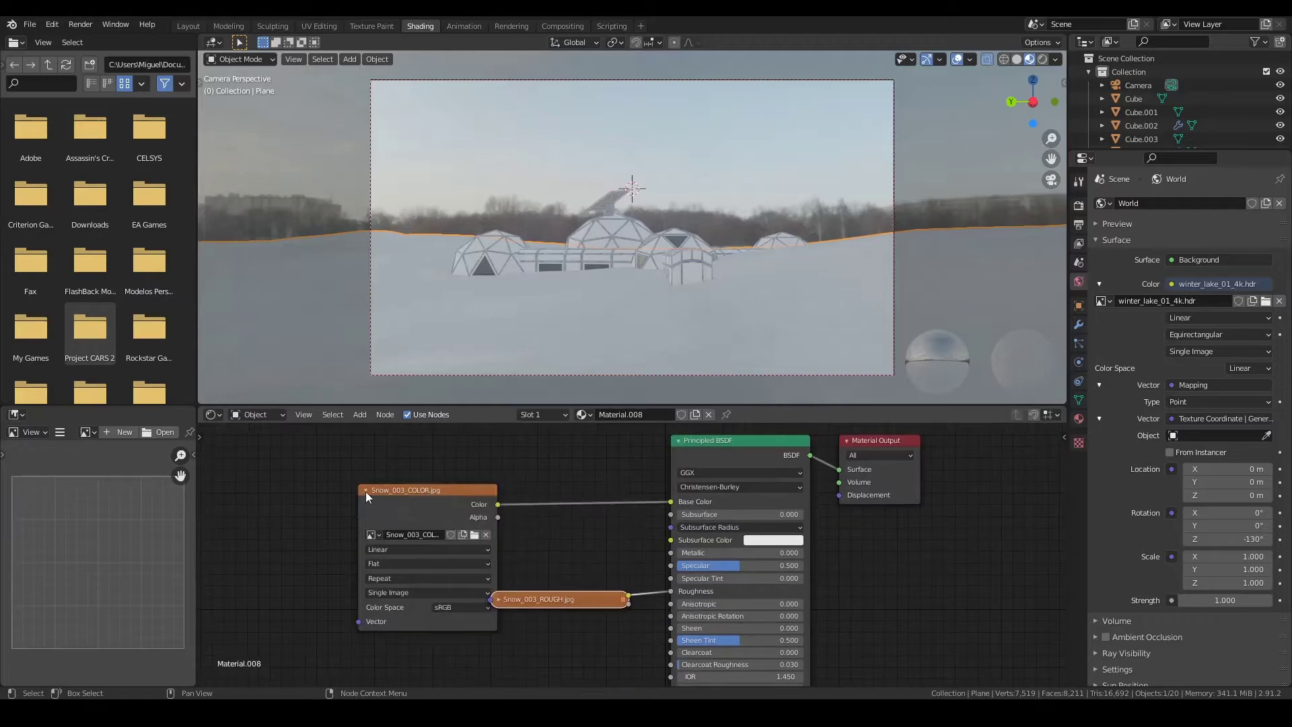
left_click(367, 482)
Add a Bump node and bring in the Snow_003_NORM.jpg normal image.
scroll(567, 633, "up", 2)
middle_click_drag(567, 632, 593, 558)
key("shift+a")
left_click(773, 558)
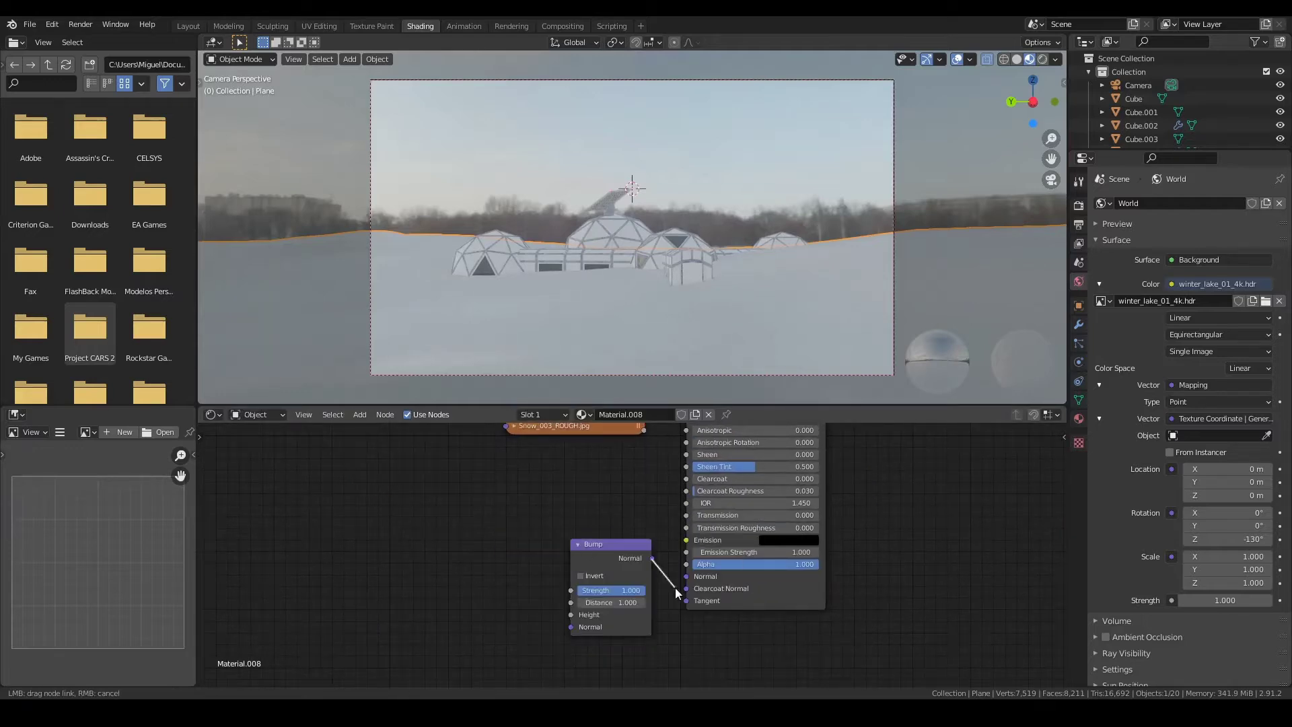
left_click_drag(229, 529, 506, 572)
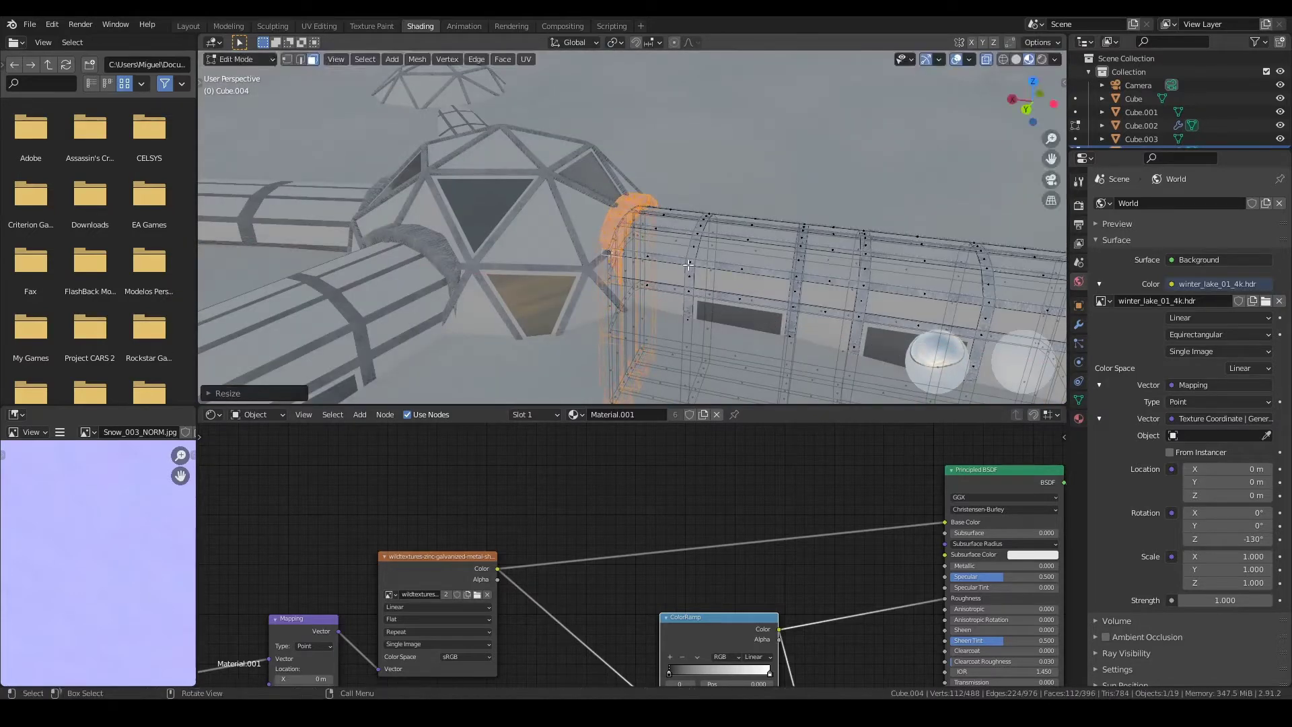
Enlarge the corridor's end ring and duplicate its faces.
key("s")
left_click(716, 297)
right_click(639, 296)
left_click(635, 300)
Move the duplicated ring 1.991 m along X.
key("KP_7")
key("x")
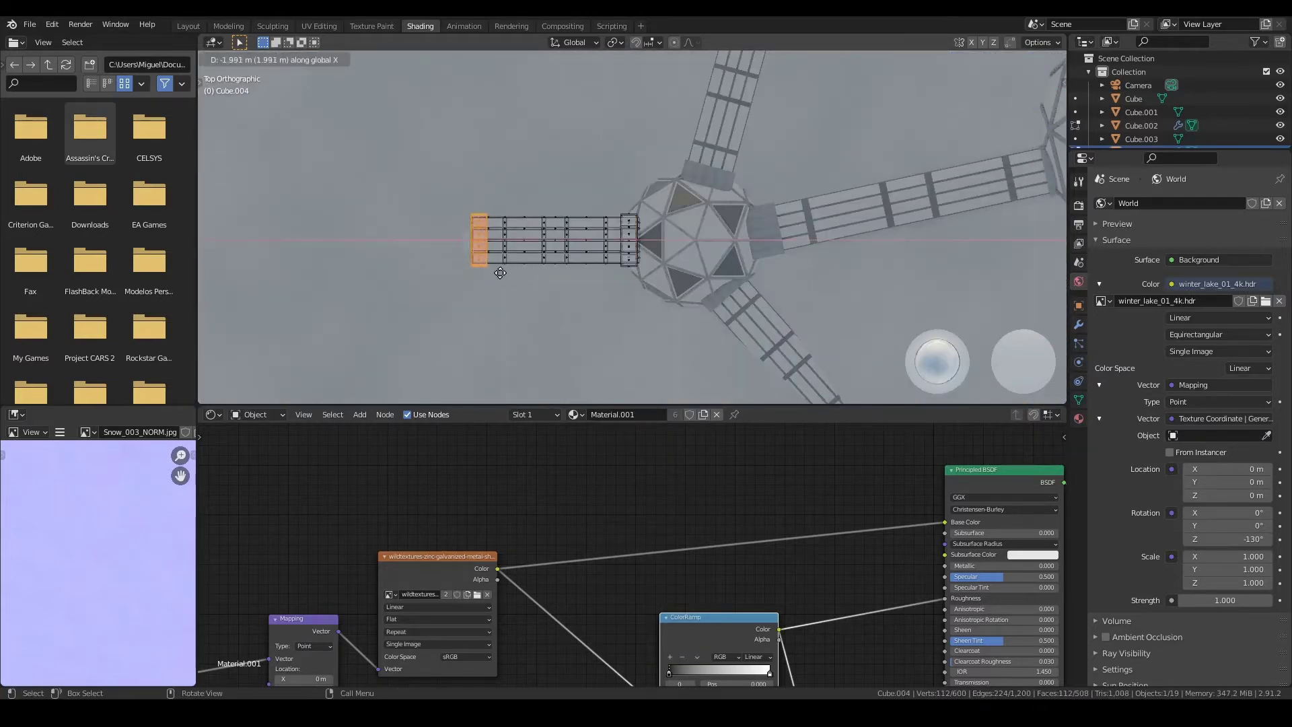
left_click(499, 272)
middle_click_drag(500, 273, 579, 283)
scroll(579, 283, "up", 3)
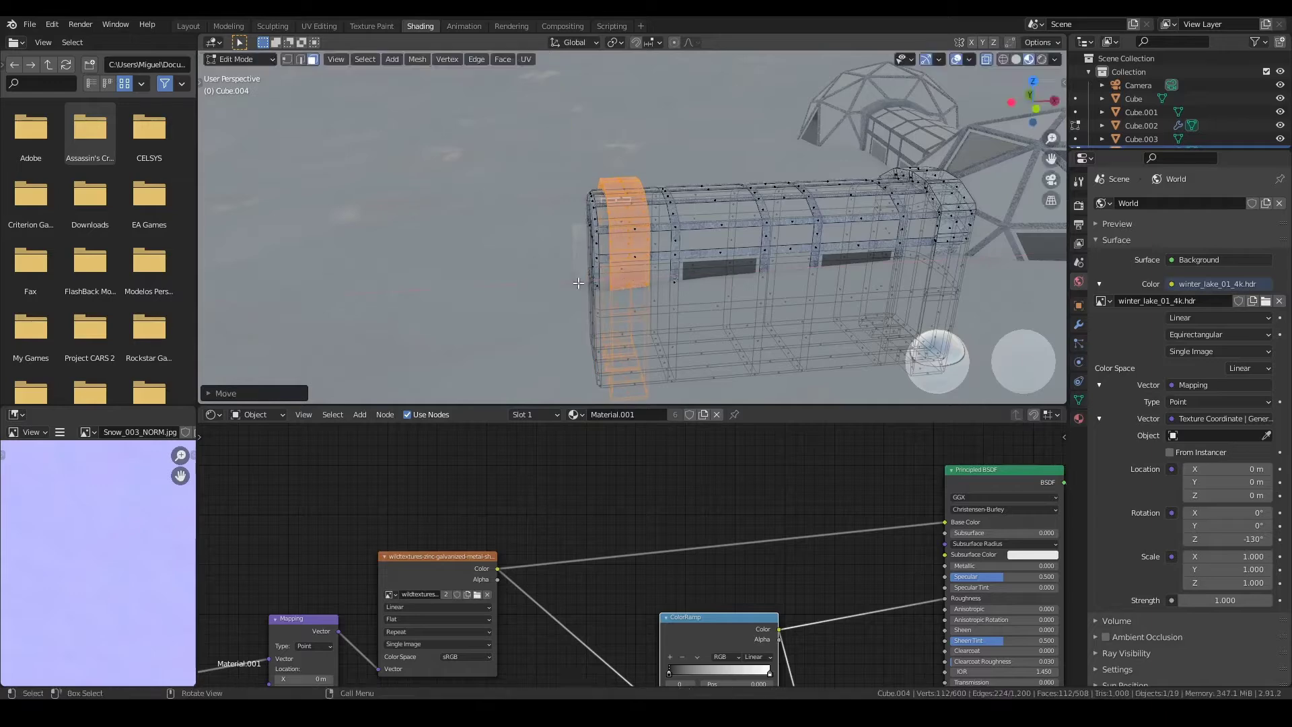
right_click(700, 295)
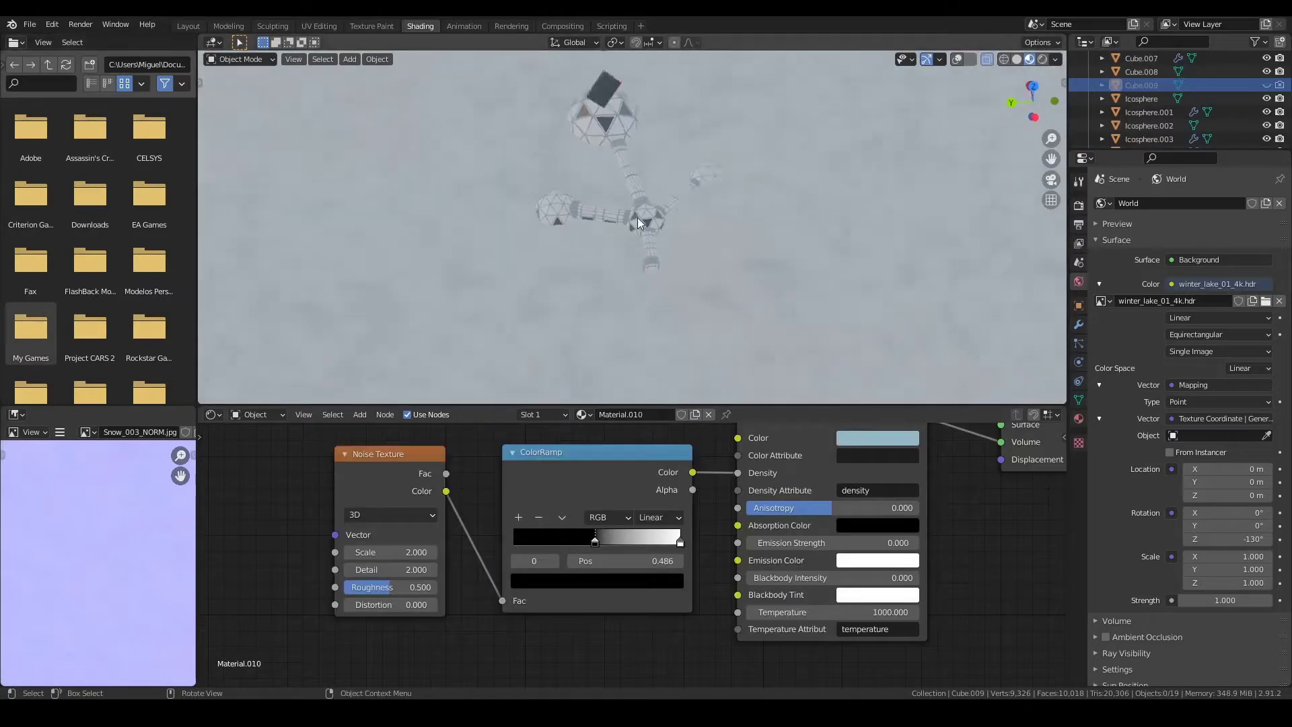
Add a Bezier circle scaled to surround the whole camp.
key("KP_7")
key("shift+a")
left_click(807, 110)
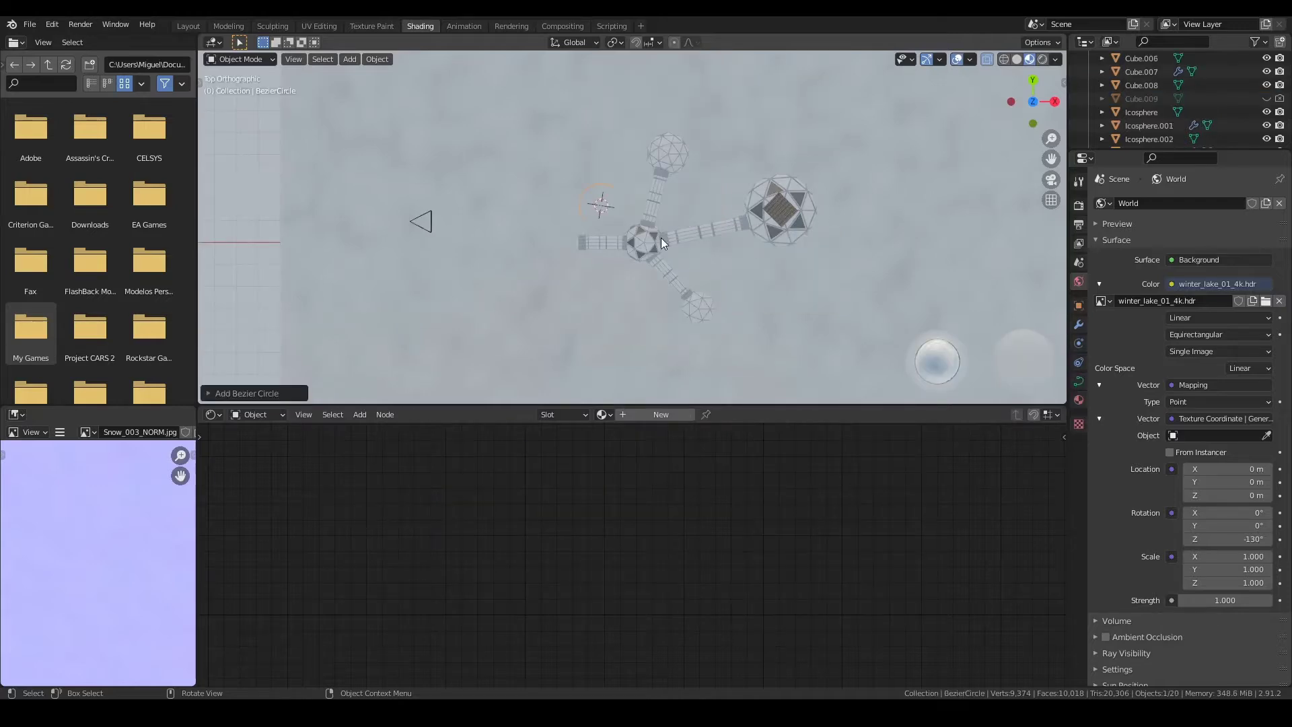
left_click(1003, 60)
key("s")
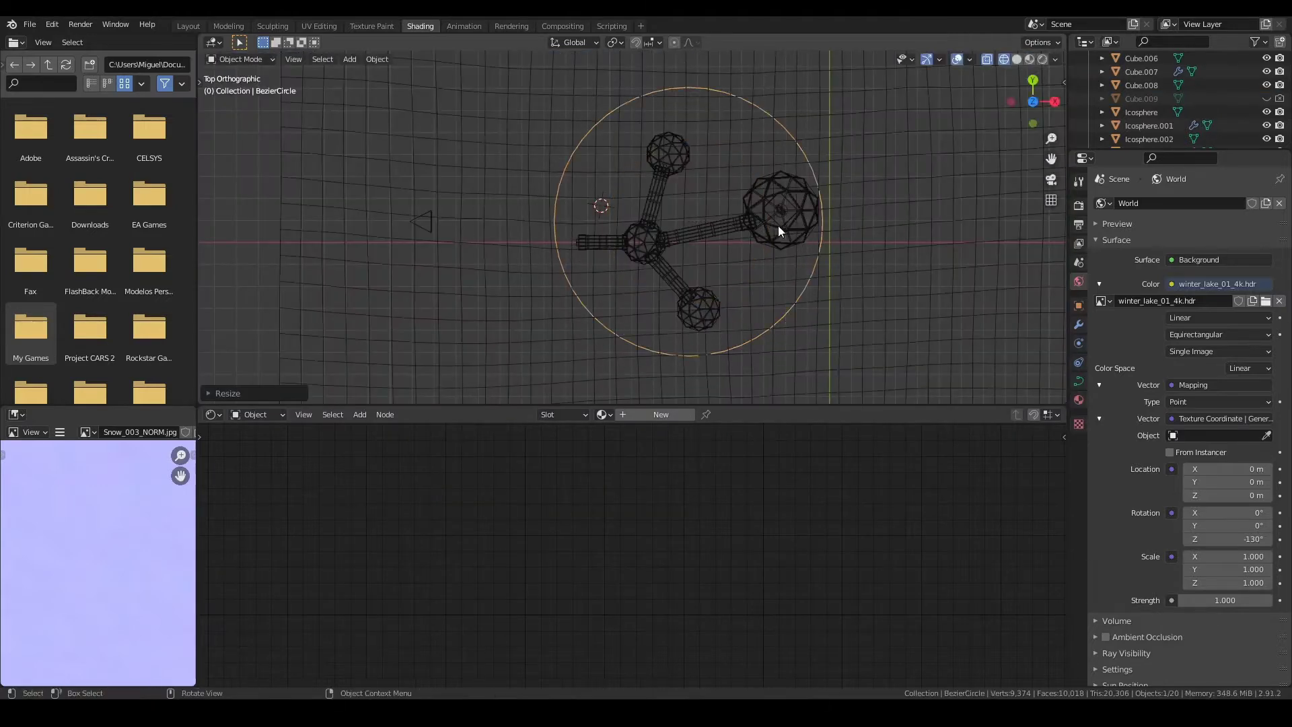
left_click(790, 232)
middle_click_drag(790, 231, 784, 115)
key("shift+z")
scroll(631, 280, "up", 5)
Add an 8-vertex cylinder and make it a thin, tall post.
key("shift+a")
left_click(698, 317)
left_click(256, 393)
left_click(347, 232)
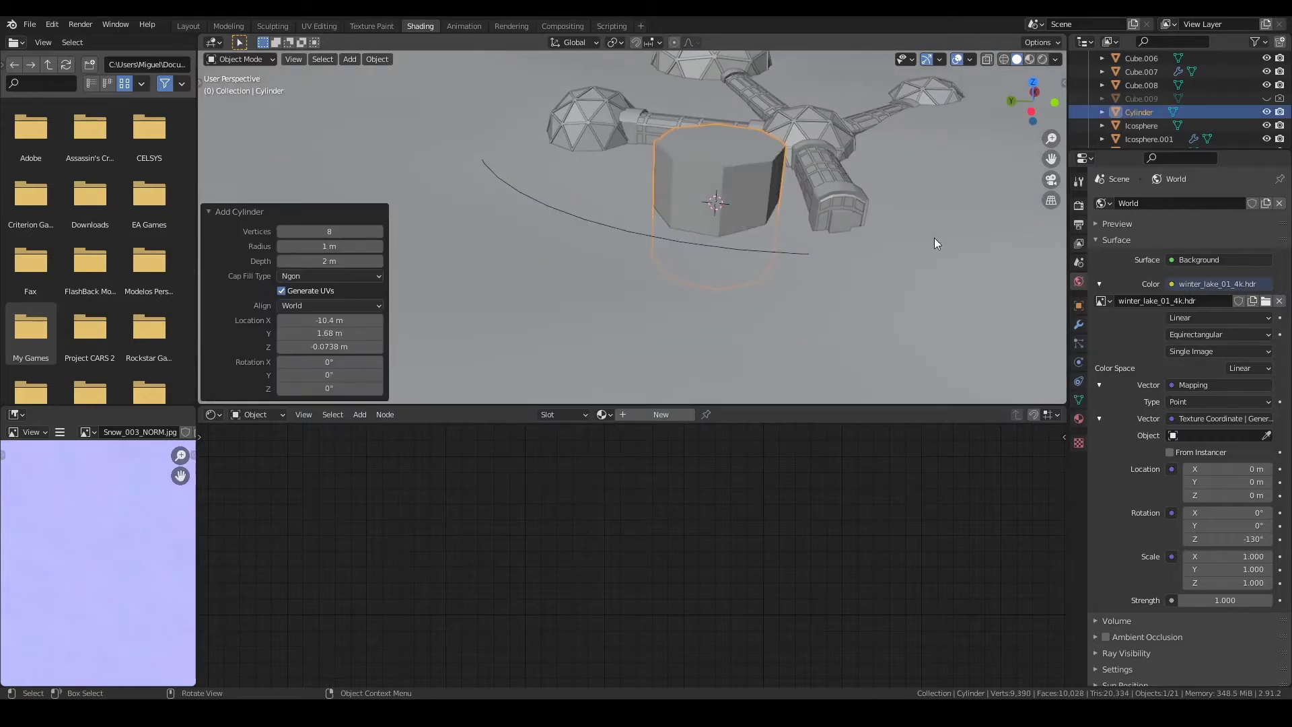
key("s")
left_click(735, 232)
scroll(639, 253, "up", 5)
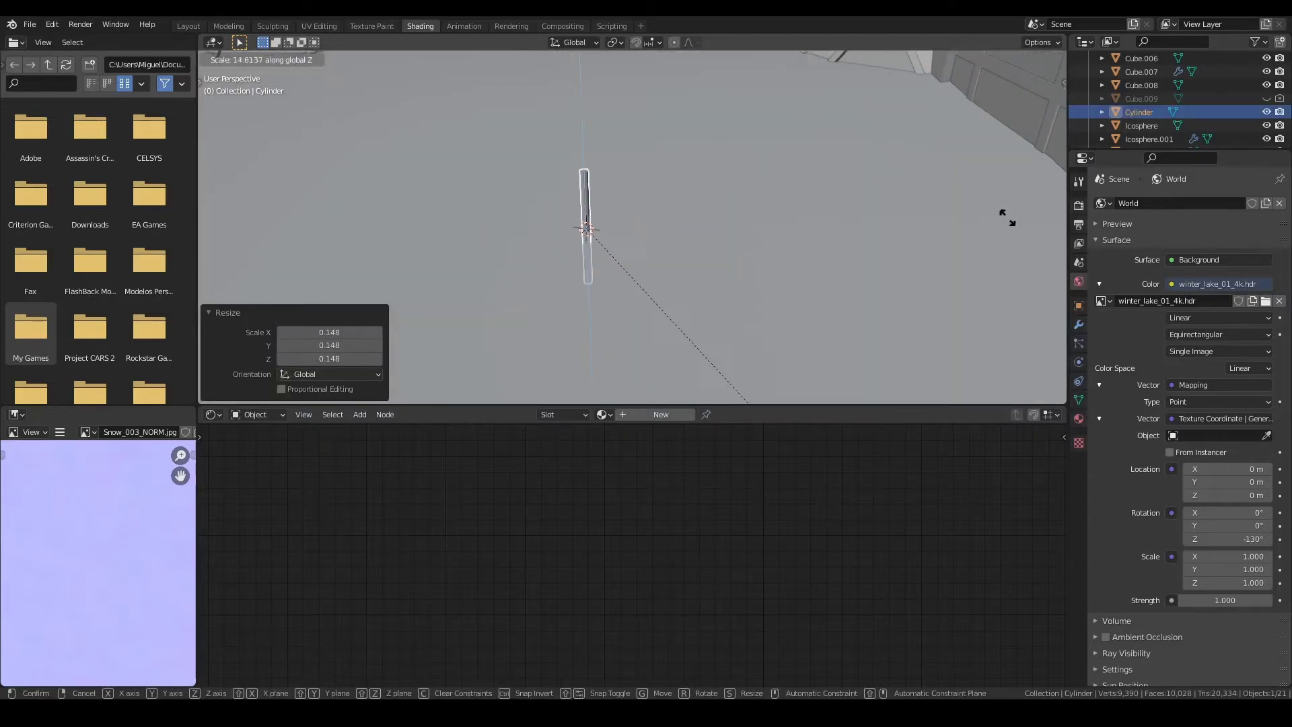
left_click(1053, 252)
scroll(591, 271, "down", 5)
scroll(591, 271, "up", 2)
Array the post 61 times and bend it along the BezierCircle with a Curve modifier.
left_click(1079, 324)
left_click(1191, 203)
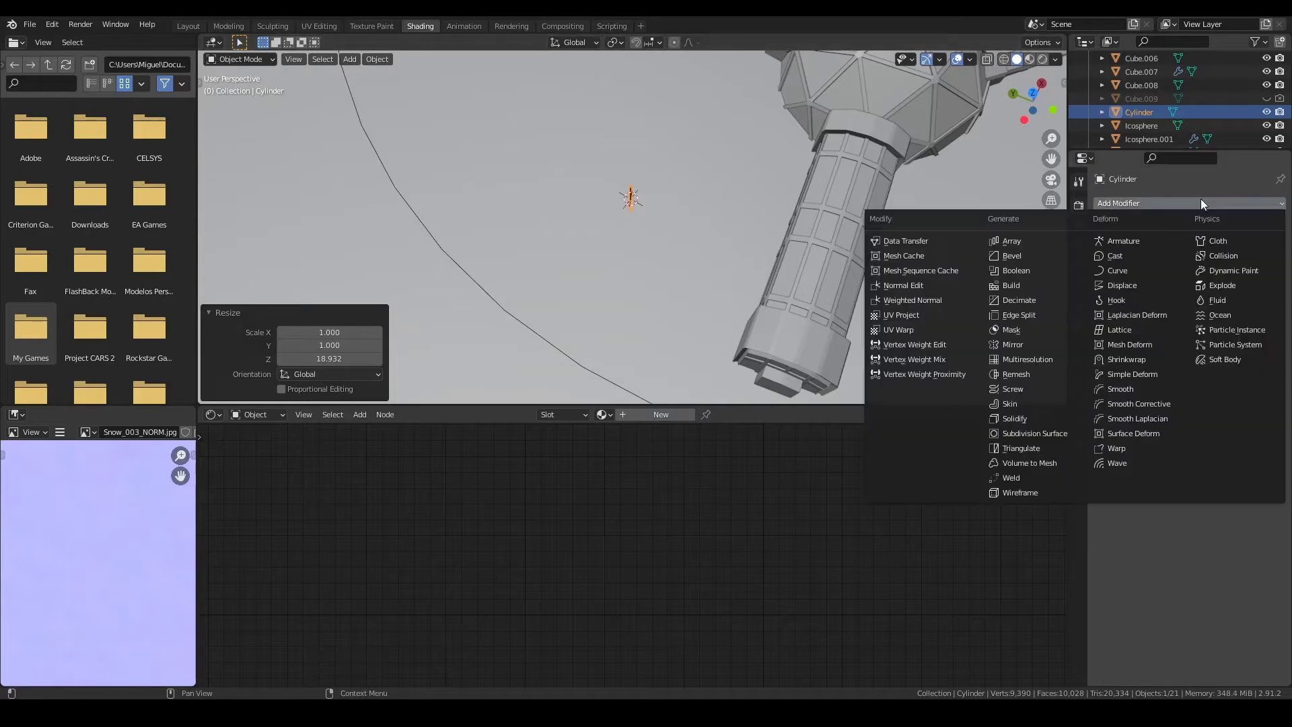
left_click(1157, 266)
left_click(1160, 202)
left_click(1019, 249)
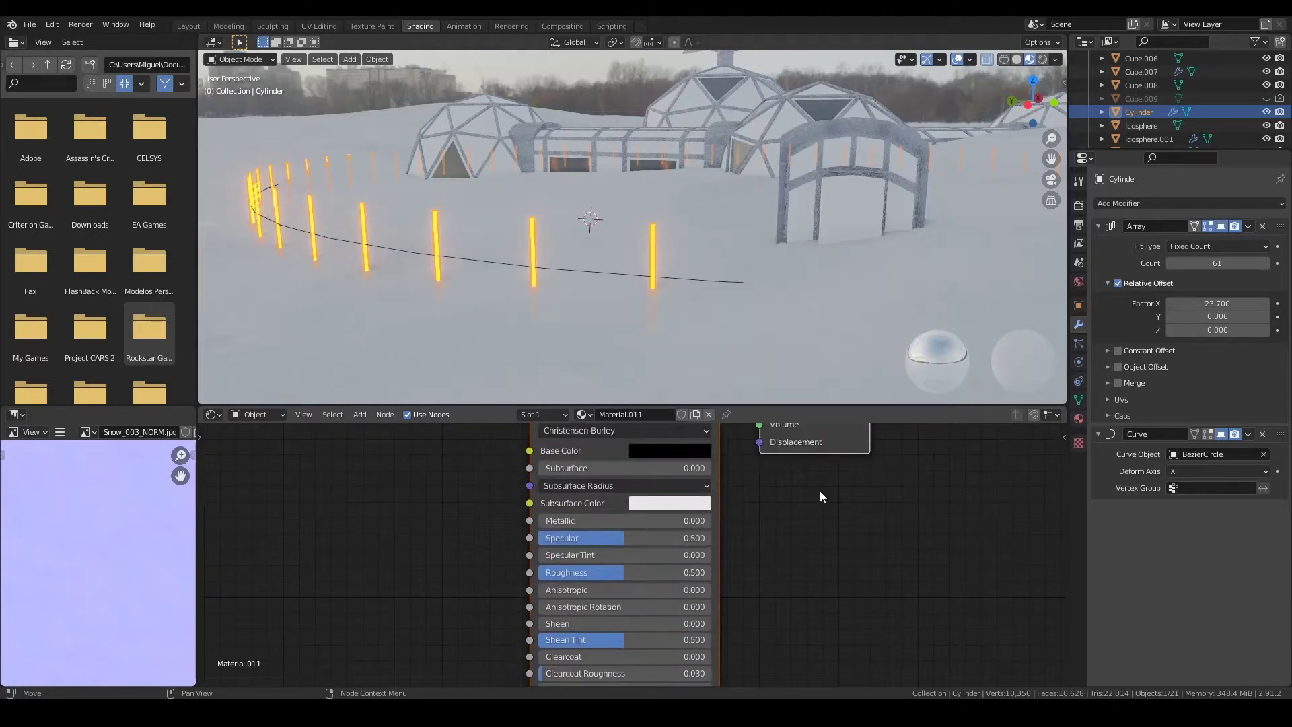
Raise the posts' emission strength to 15 and enter Edit Mode on a fence post.
left_click(632, 531)
key("alt+a")
key("KP_0")
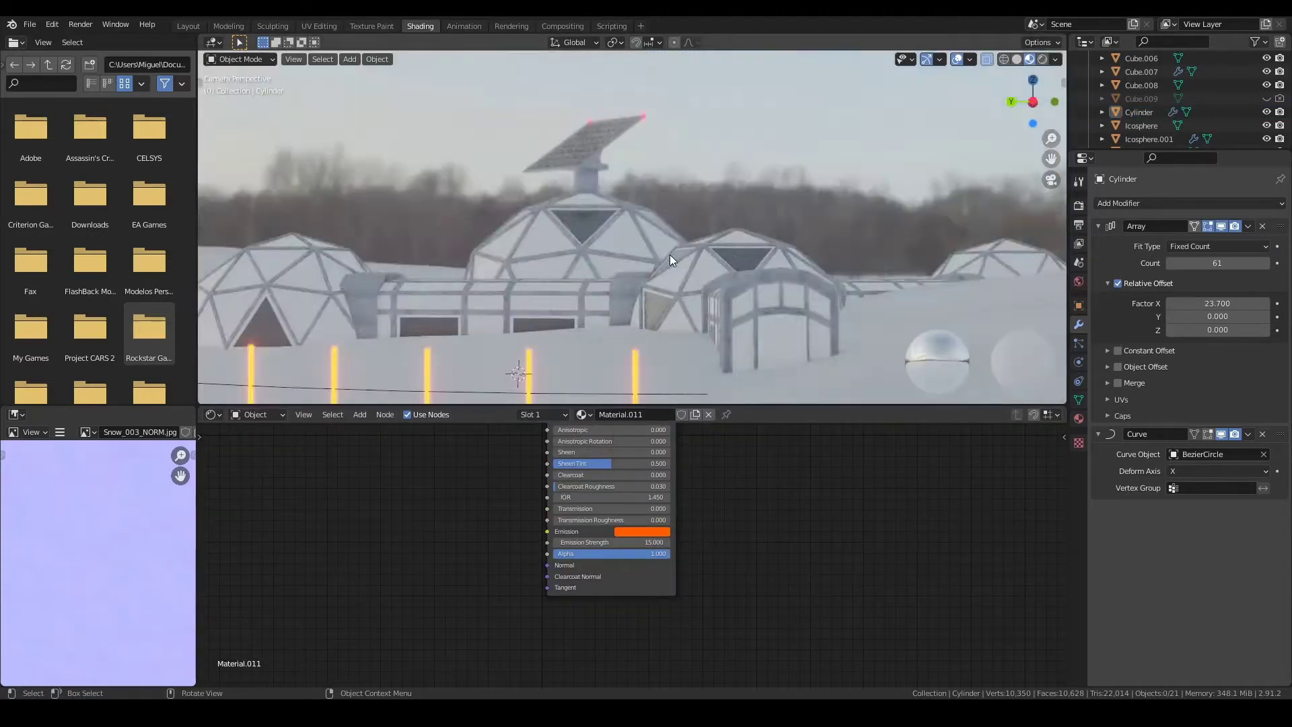
left_click(607, 308)
key("KP_Decimal")
key("Tab")
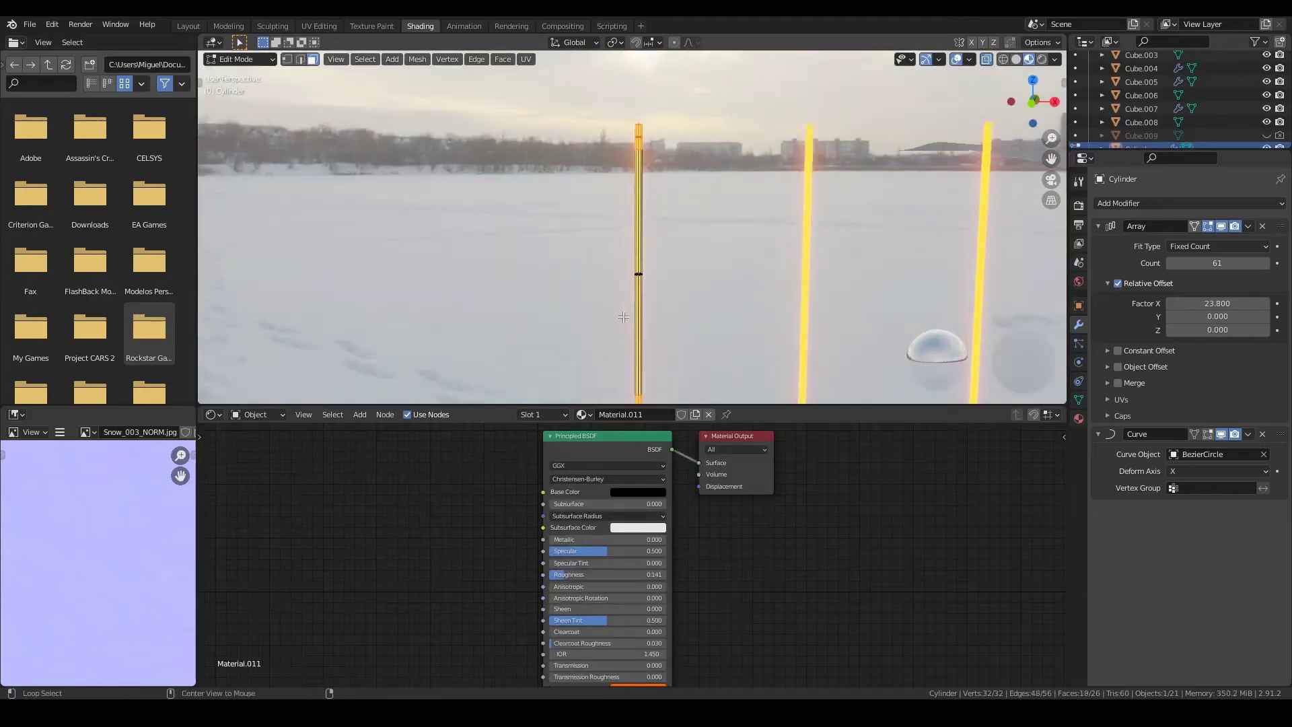
Add a second material slot and assign Material.001 to the selected part of the post.
left_click(542, 414)
left_click(615, 446)
left_click(580, 415)
left_click(639, 458)
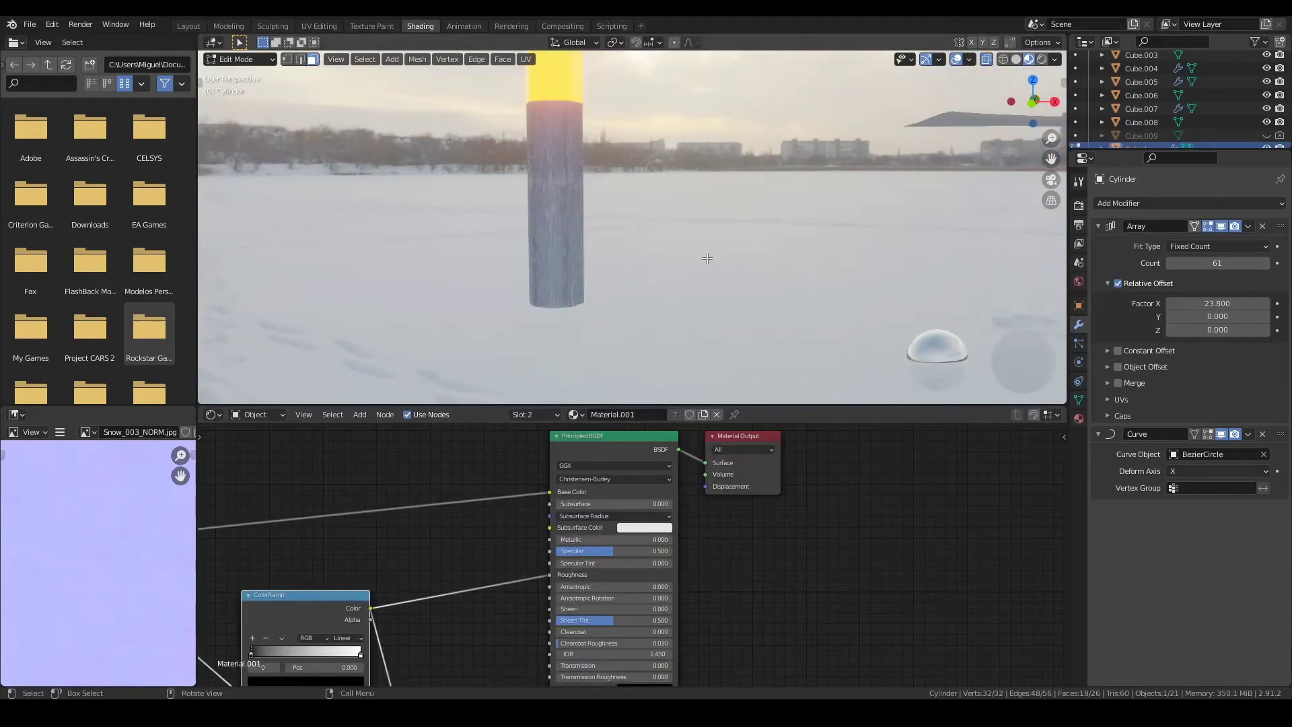
key("Tab")
Select the corridor building in Edit Mode and frame its two window faces.
left_click(599, 301)
key("KP_Decimal")
key("Tab")
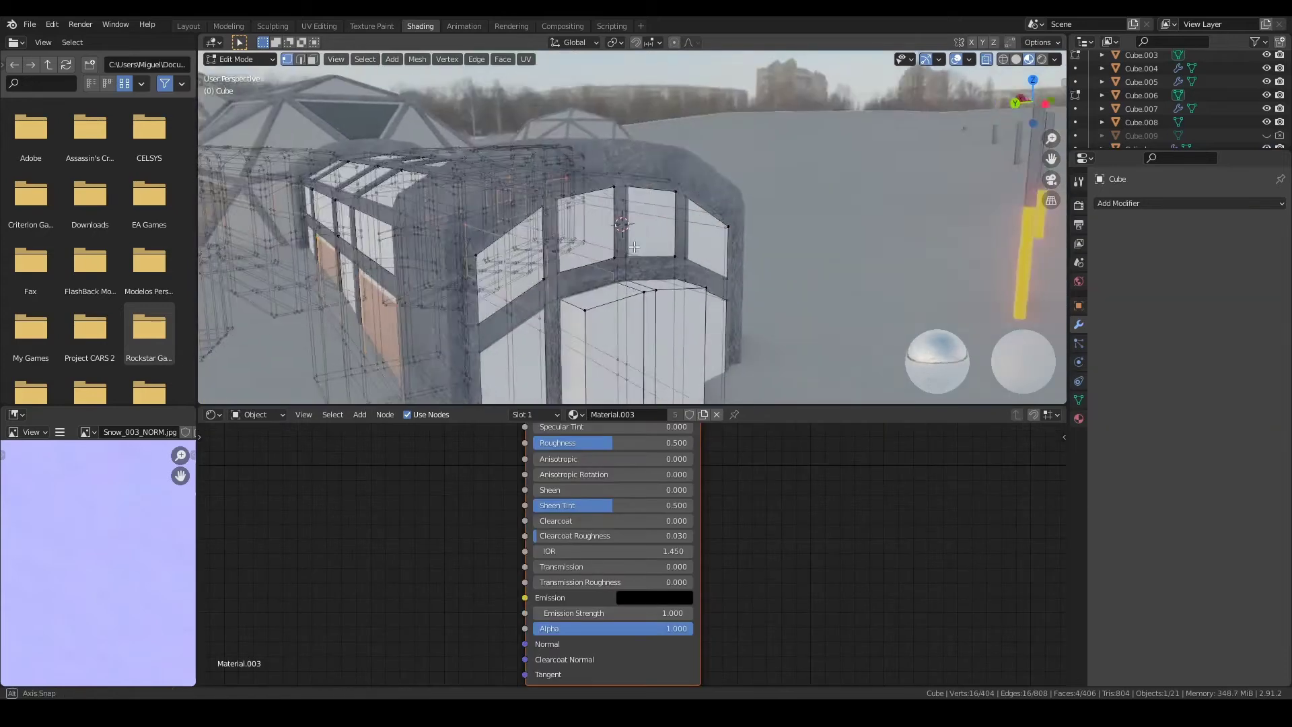
key("alt+z")
middle_click_drag(595, 233, 697, 265)
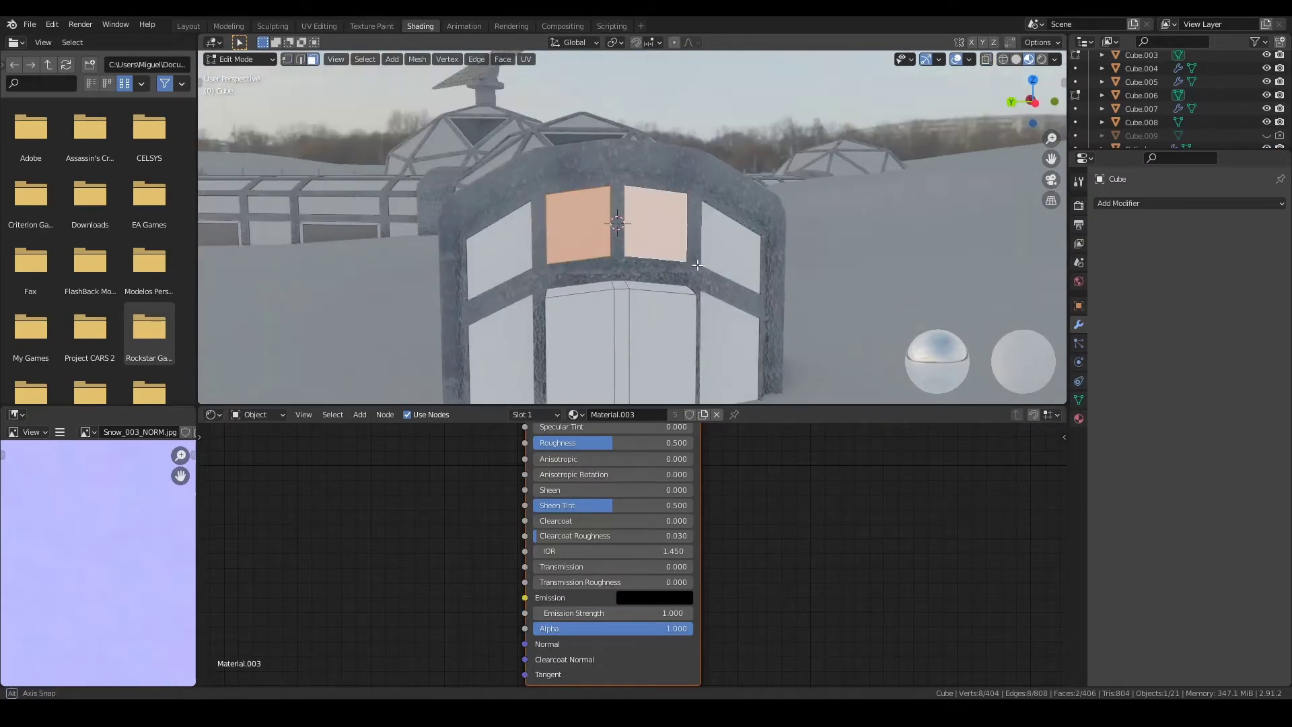
Inset and extrude the window faces to recess them.
left_click(885, 291)
mouse_move(886, 290)
middle_mouse_down()
mouse_move(658, 265)
mouse_move(798, 278)
middle_mouse_up()
left_click(667, 271)
middle_click_drag(659, 187, 776, 281)
Assign the glowing yellow Material.011 to the window faces.
key("ctrl+KP_Add")
left_click(523, 414)
left_click(490, 476)
left_click(470, 522)
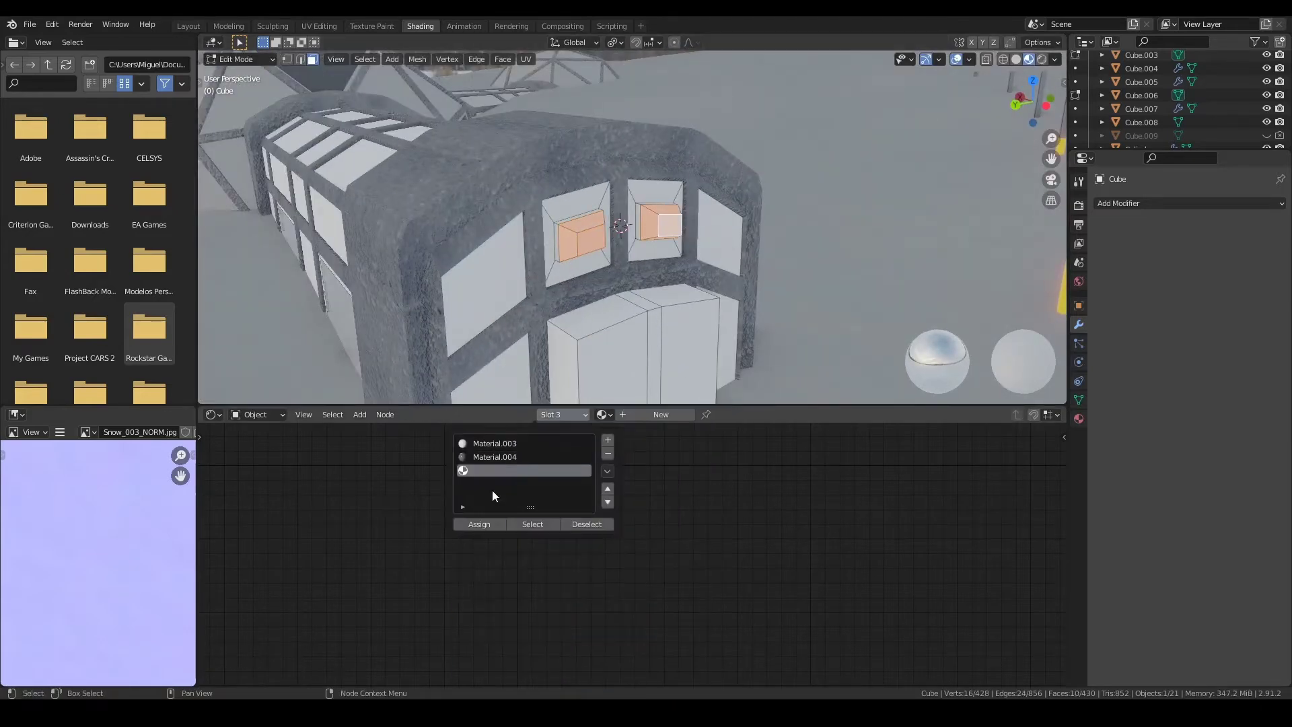
Add a material slot with Material.001 for the door faces.
scroll(675, 277, "down", 5)
scroll(675, 277, "up", 5)
key("l")
left_click(549, 414)
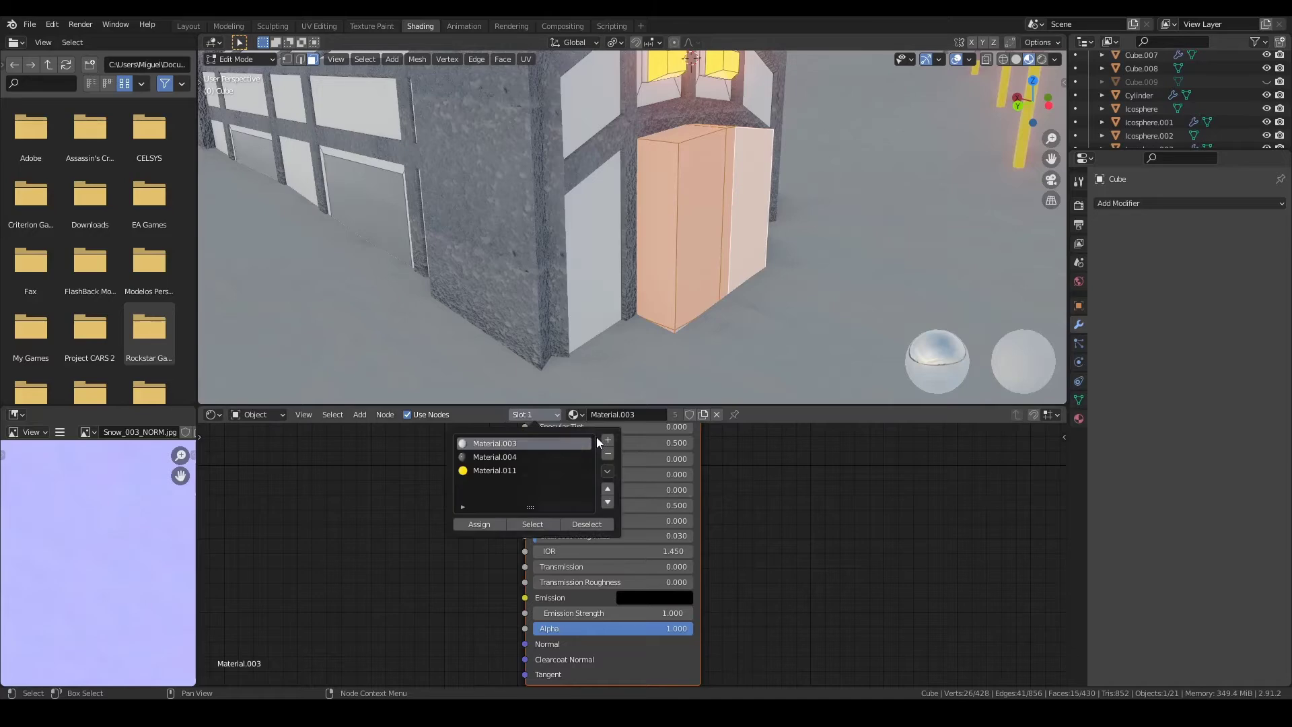
left_click(538, 494)
left_click(620, 448)
key("Tab")
Inset the door faces, using X-ray to include the hidden ones.
scroll(645, 276, "down", 5)
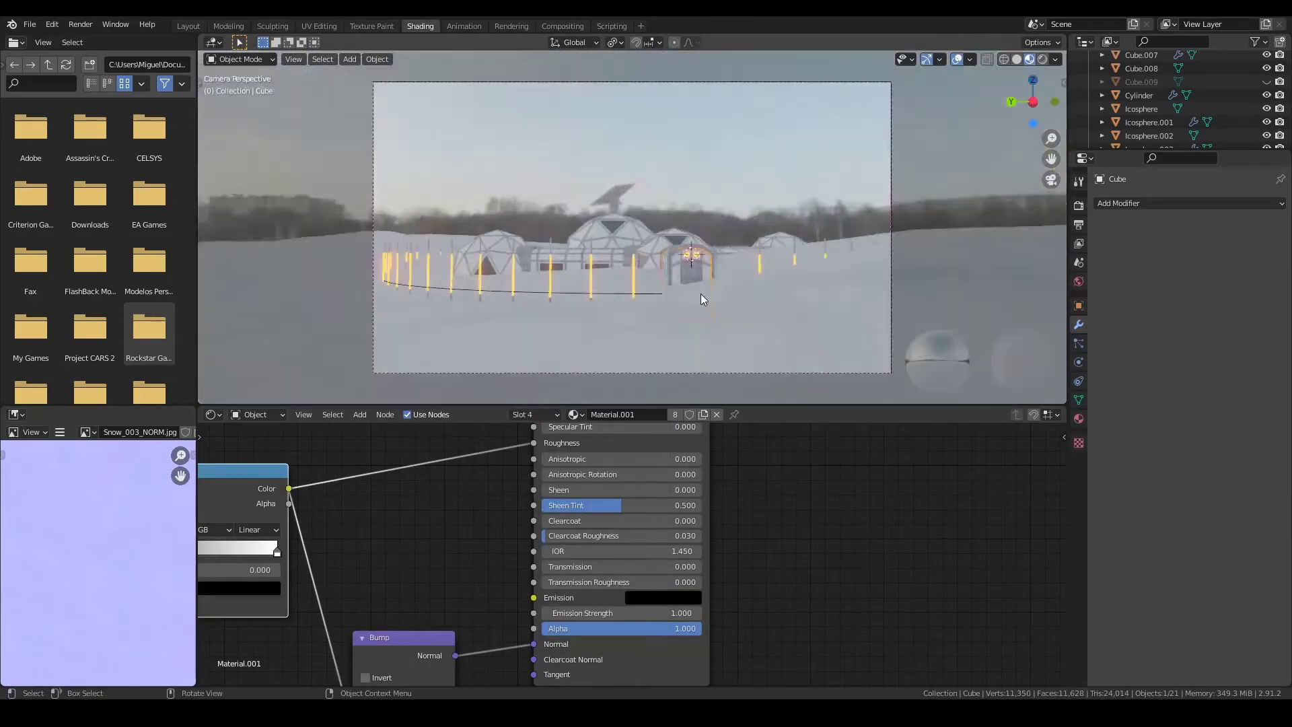
key("Tab")
scroll(659, 308, "up", 5)
key("i")
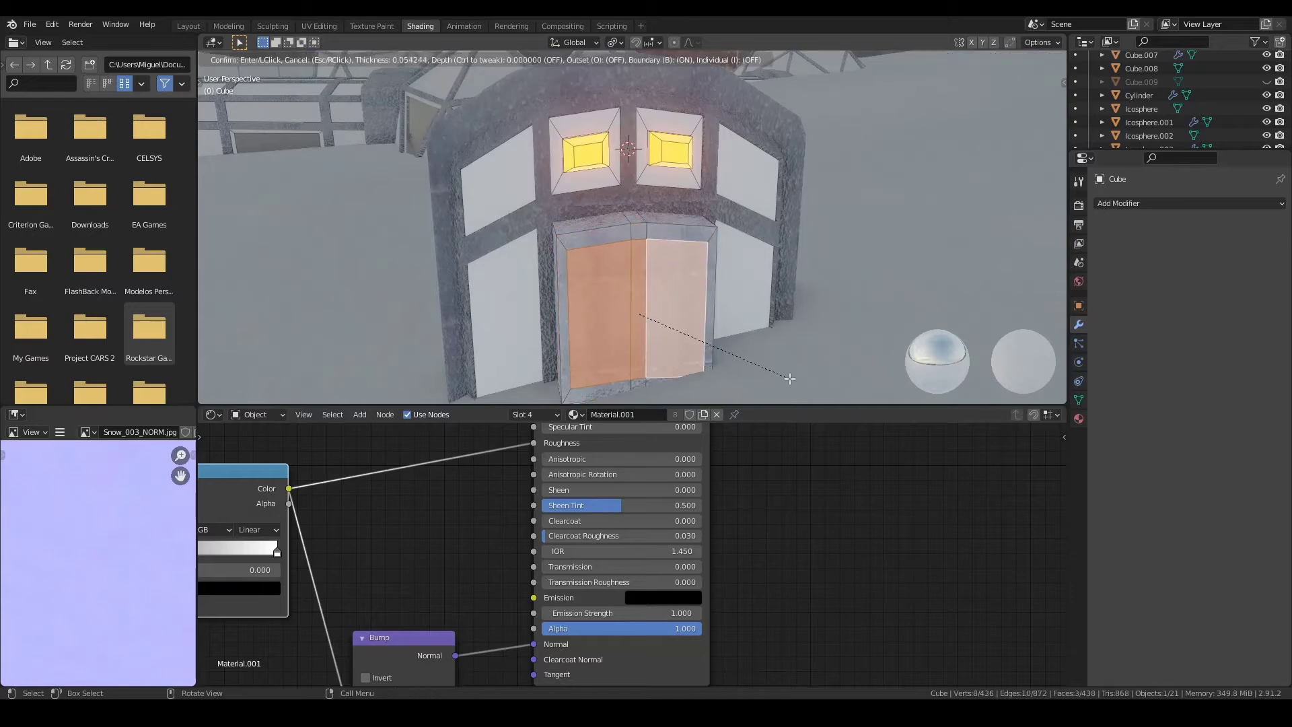
key("alt+z")
mouse_move(686, 341)
middle_mouse_down()
mouse_move(593, 356)
mouse_move(646, 269)
middle_mouse_up()
scroll(605, 350, "up", 3)
scroll(646, 269, "down", 5)
scroll(646, 269, "up", 4)
key("alt+z")
middle_click_drag(942, 135, 774, 208)
left_click(757, 206)
scroll(732, 294, "up", 3)
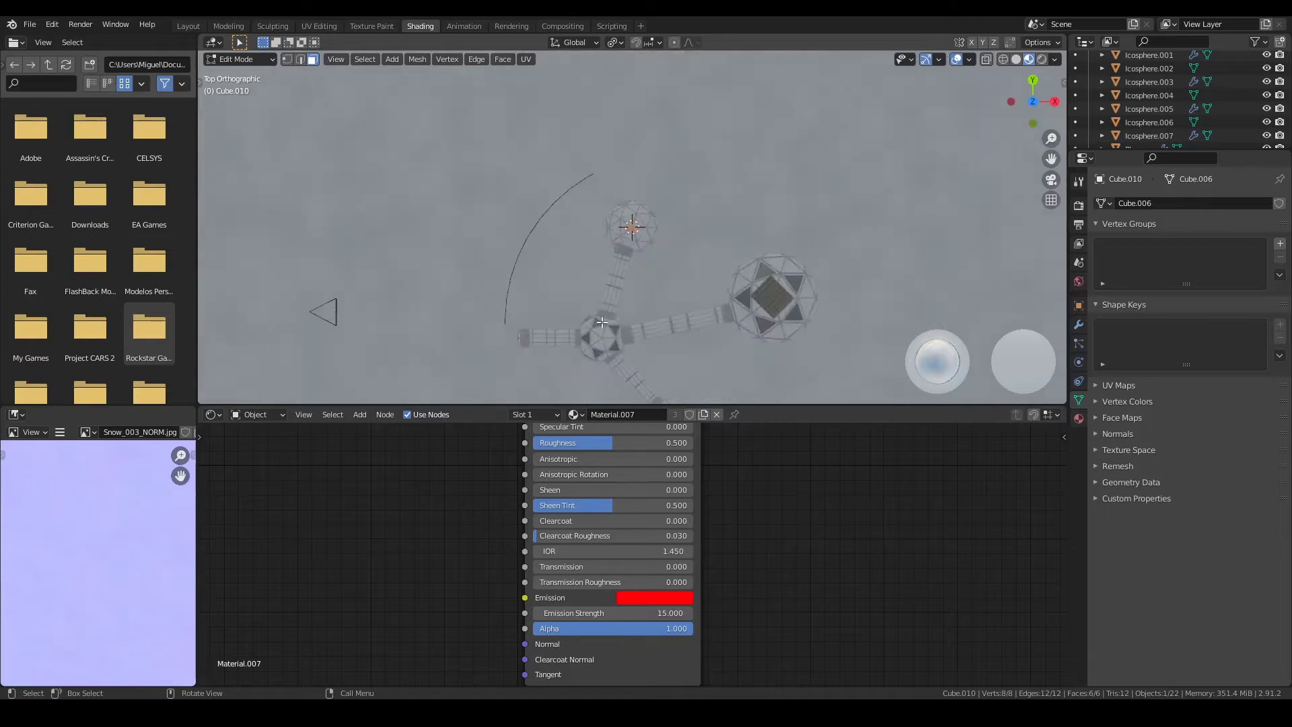
Place a duplicated red light cube on a dome top and add a Voronoi Texture node.
left_click(653, 62)
key("KP_Decimal")
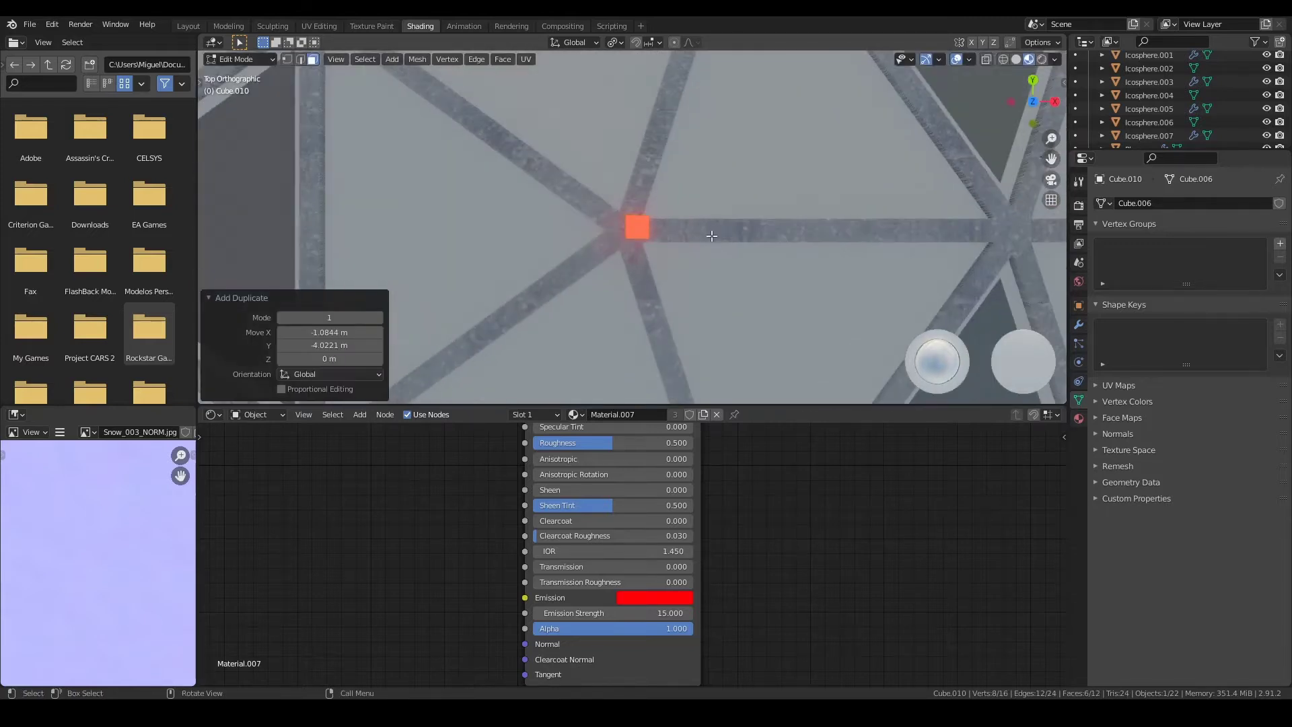
left_click(710, 240)
scroll(715, 308, "down", 5)
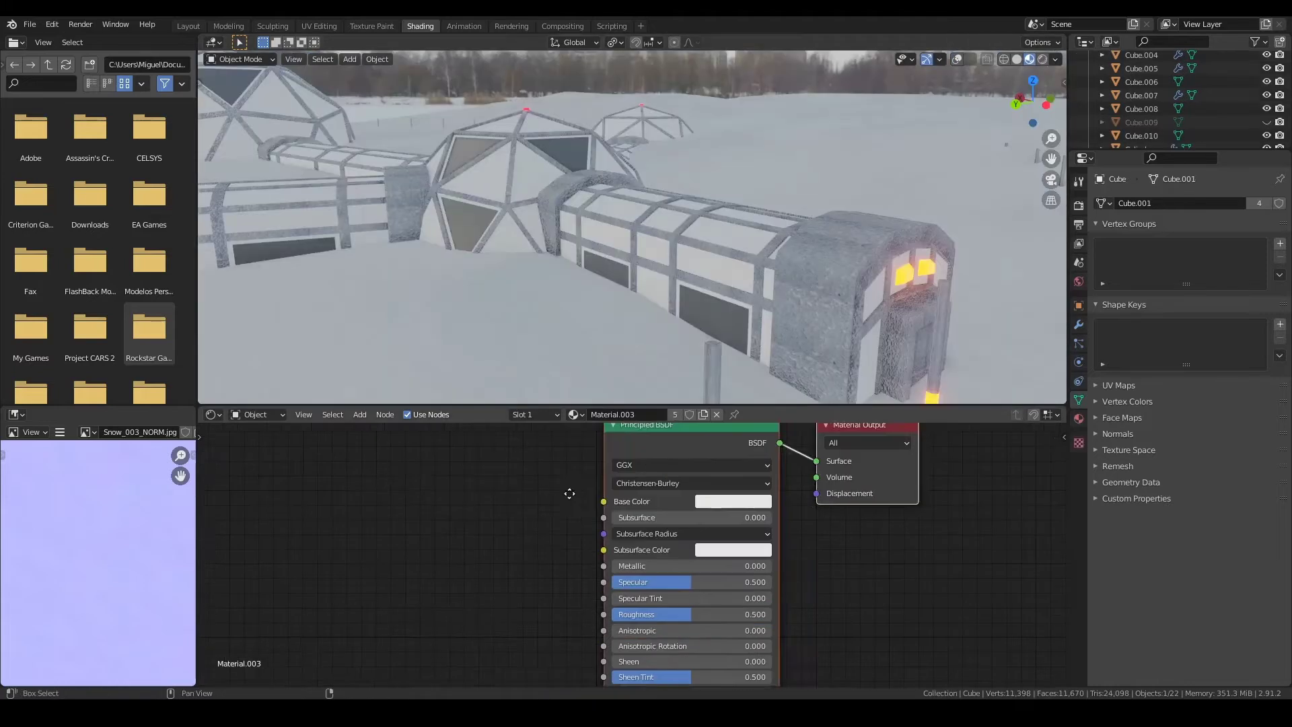
type("o")
key("Return")
Link the Voronoi Texture to Base Color through a ColorRamp.
left_click(365, 530)
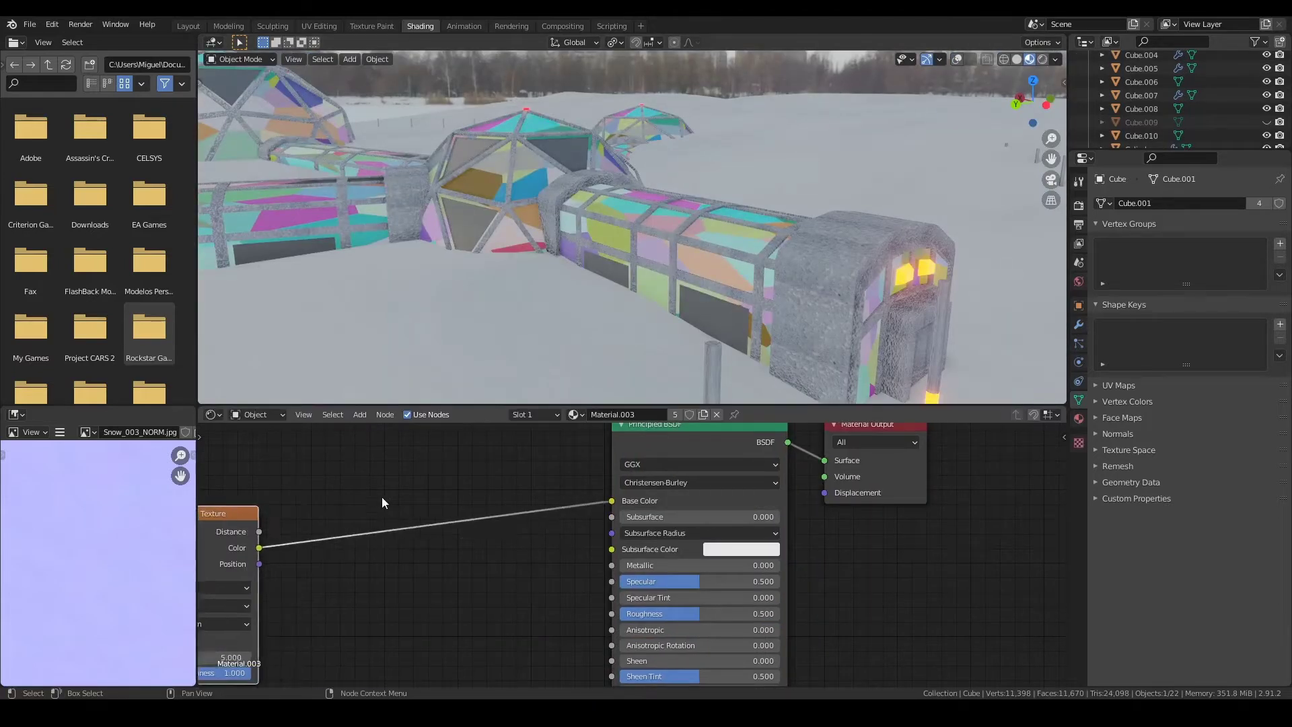
middle_click_drag(381, 496, 529, 479)
key("shift+a")
key("Return")
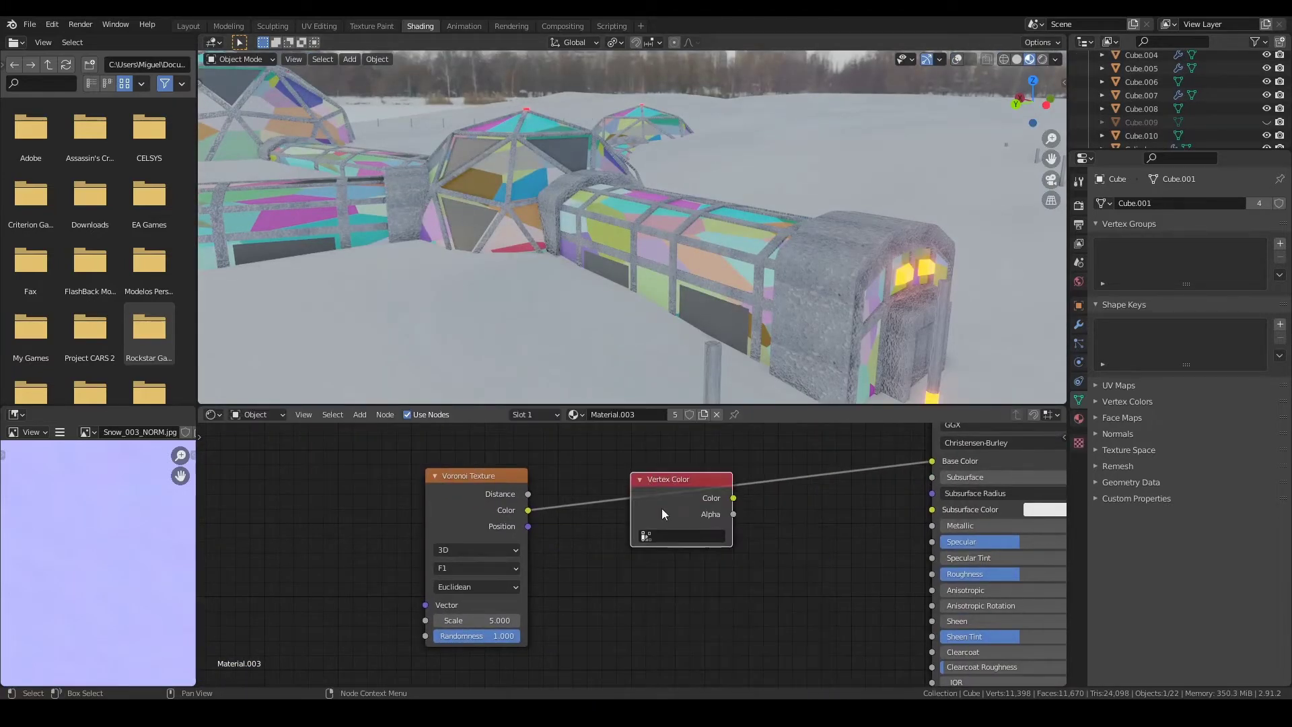
left_click(698, 574)
left_click(677, 515)
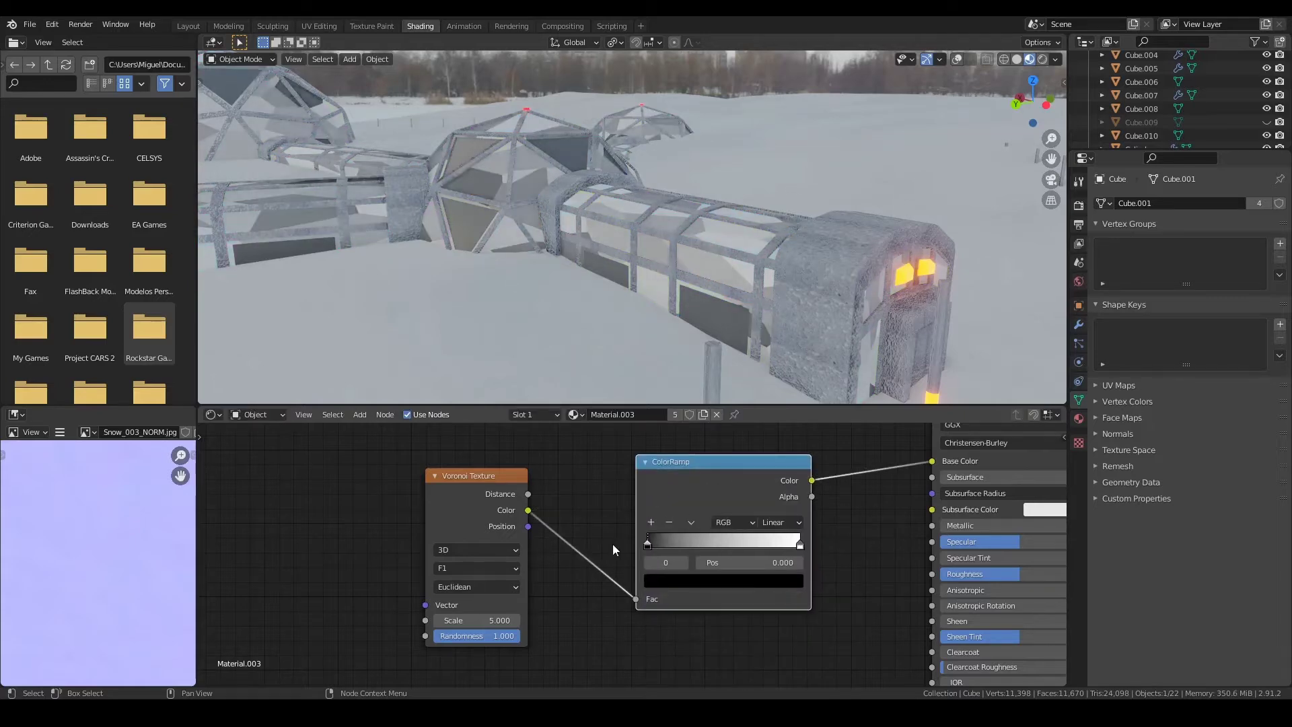
Warp the Voronoi with a Noise Texture at scale 7.2, then add a cylinder.
middle_click_drag(612, 543, 767, 521)
key("shift+a")
left_click(394, 532)
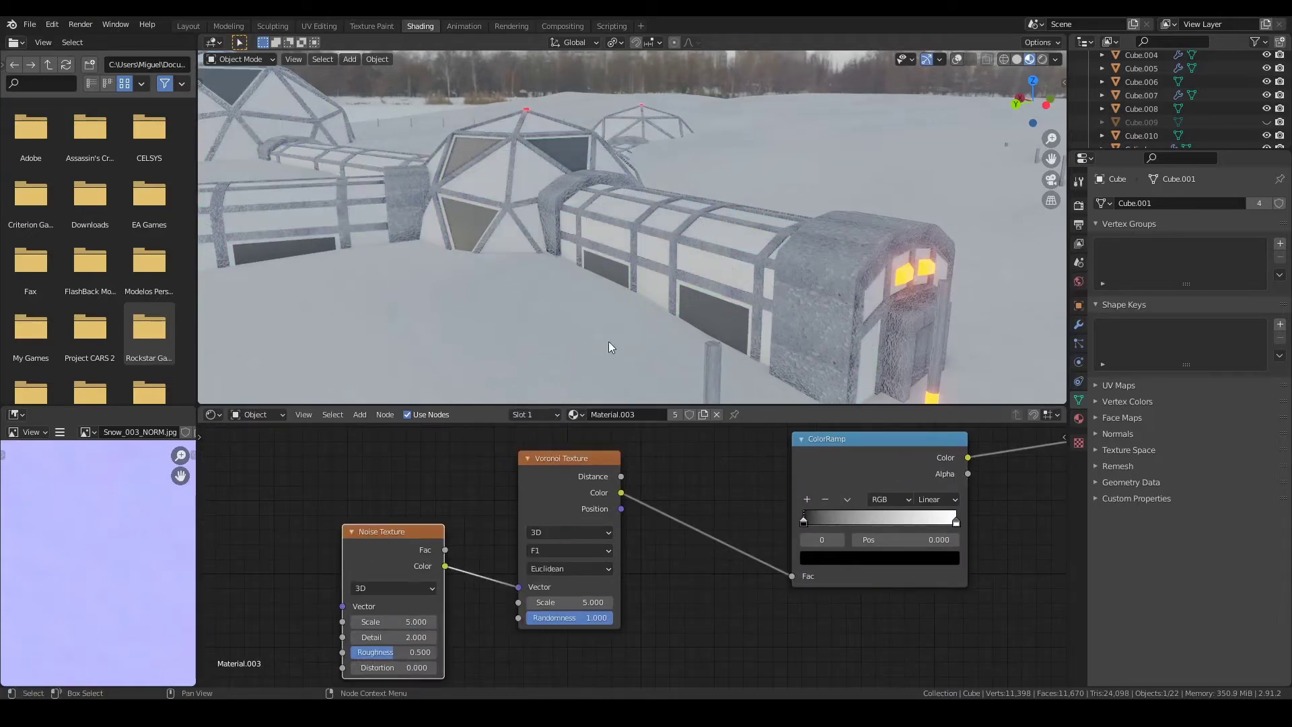
middle_click_drag(605, 350, 681, 277)
left_click_drag(394, 621, 413, 621)
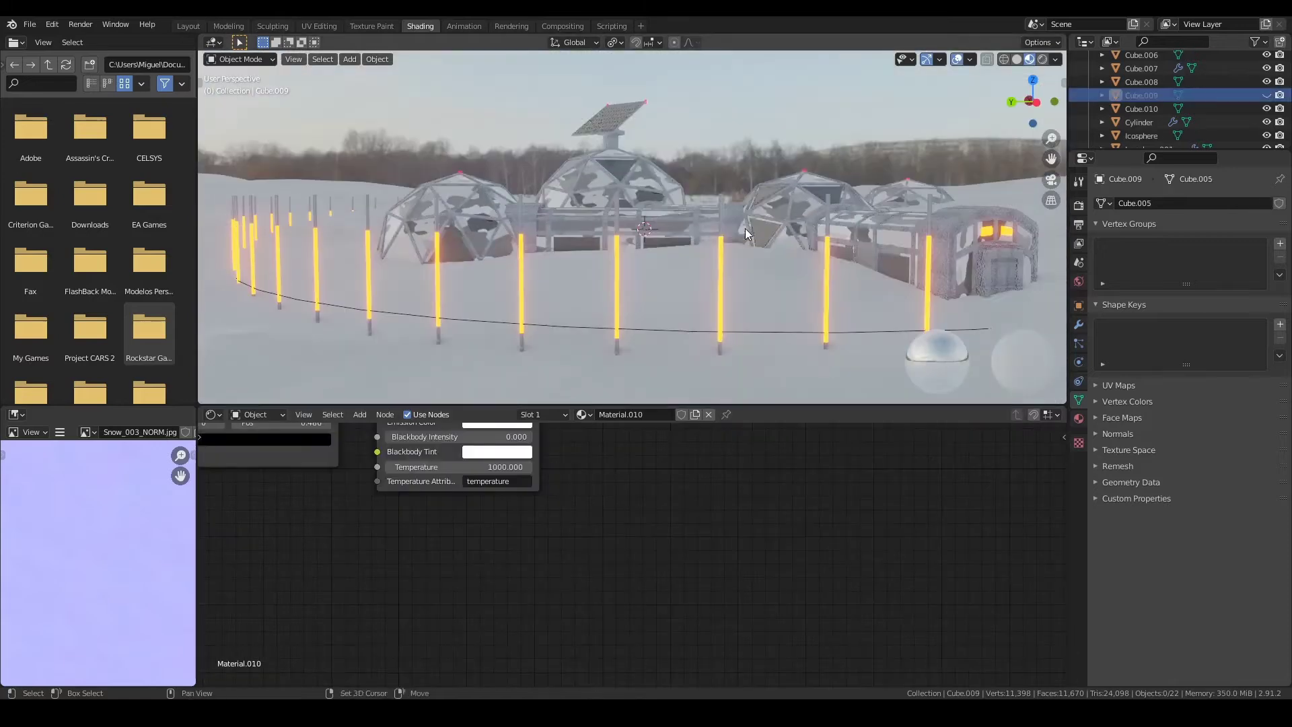
key("shift+a")
left_click(807, 306)
Shrink the new cylinder, raise it about 0.9 m and place it beside the dome.
key("s")
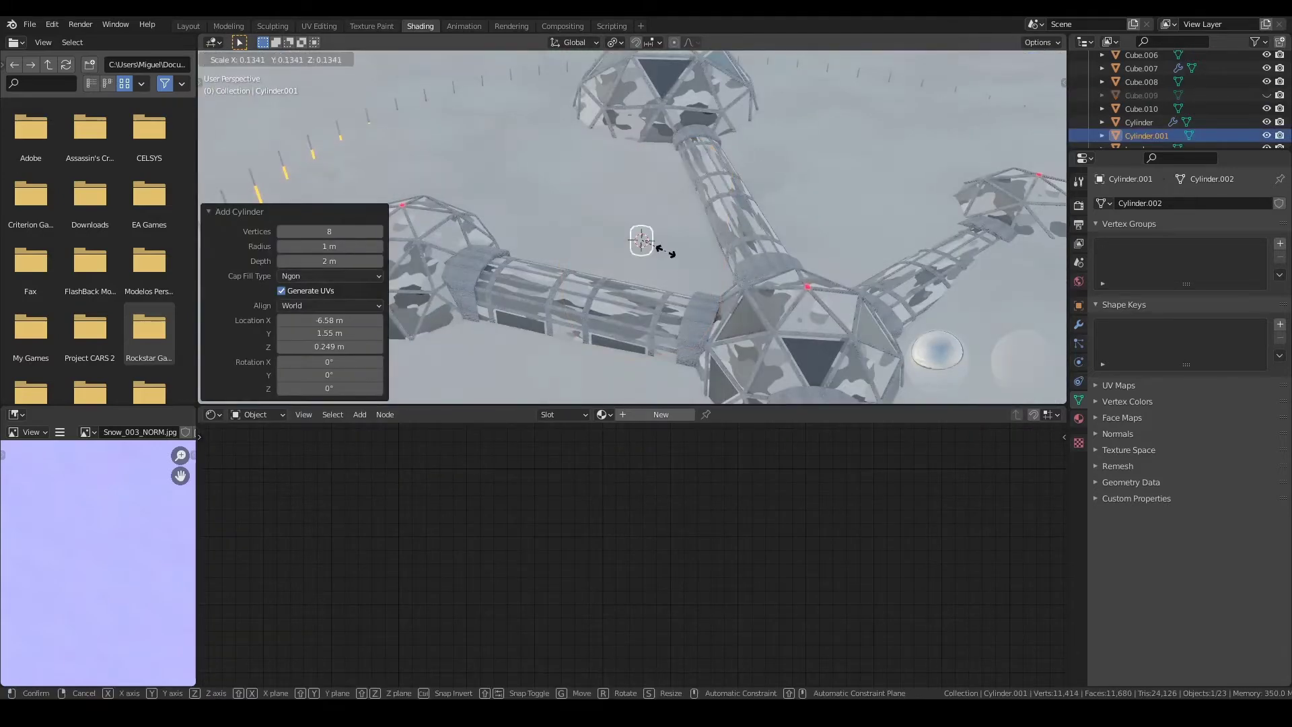
left_click(666, 252)
middle_click_drag(667, 252, 781, 167)
key("z")
left_click(752, 171)
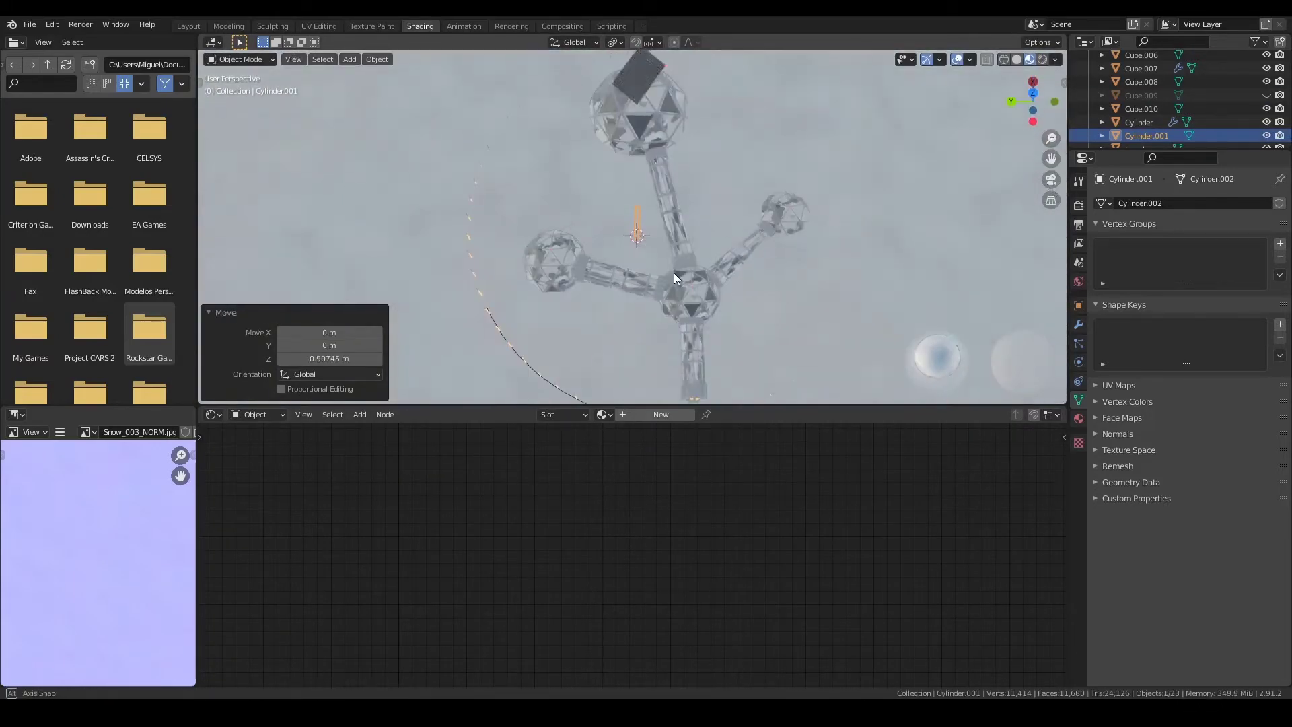
middle_click_drag(673, 265, 655, 244)
key("KP_7")
key("g")
left_click(688, 155)
middle_click_drag(689, 155, 659, 196)
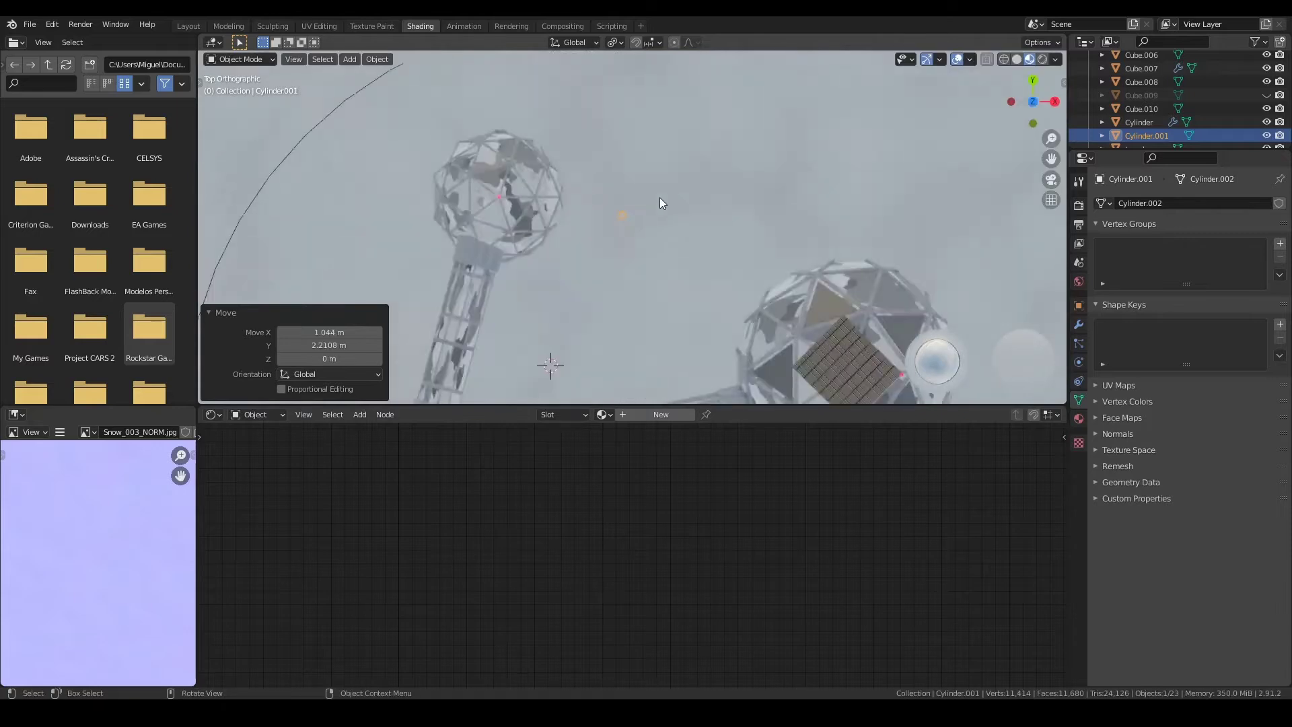
Stretch the cylinder along Z into a tall, thin mast.
key("KP_0")
scroll(489, 182, "down", 3)
key("s")
key("z")
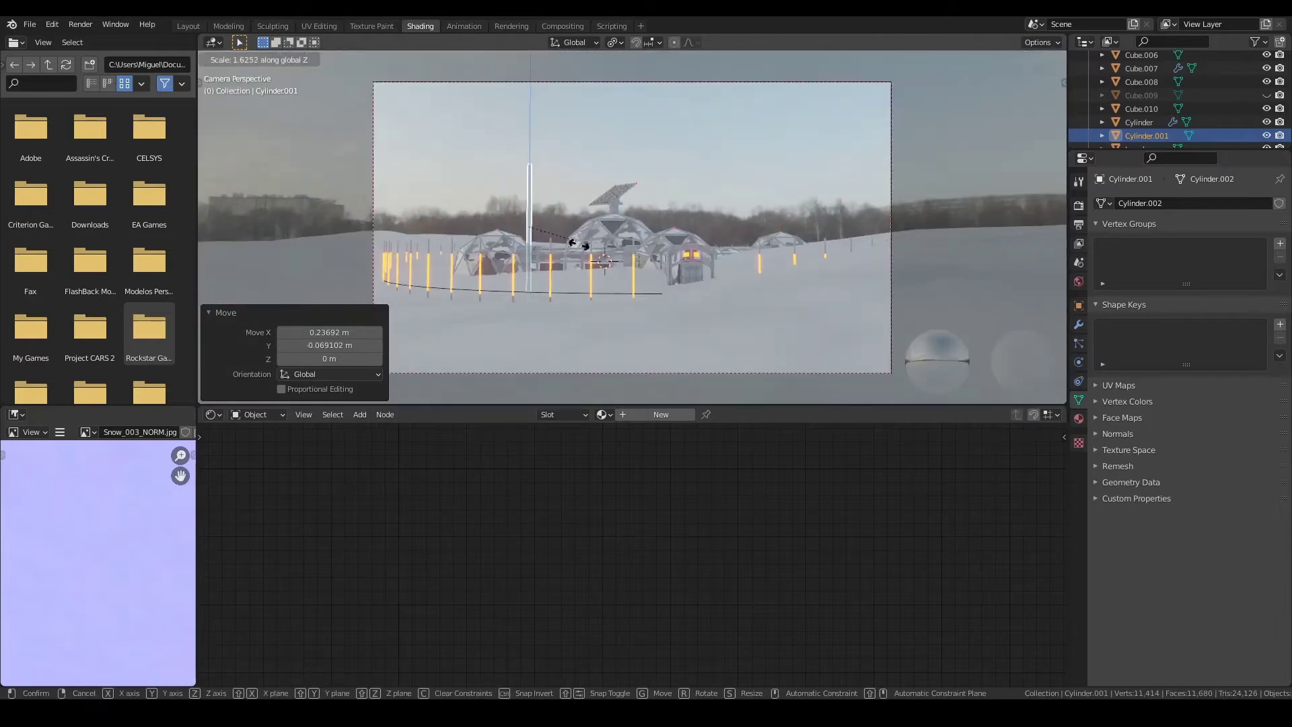
mouse_move(572, 239)
middle_mouse_down()
mouse_move(506, 185)
mouse_move(600, 284)
mouse_move(664, 273)
middle_mouse_up()
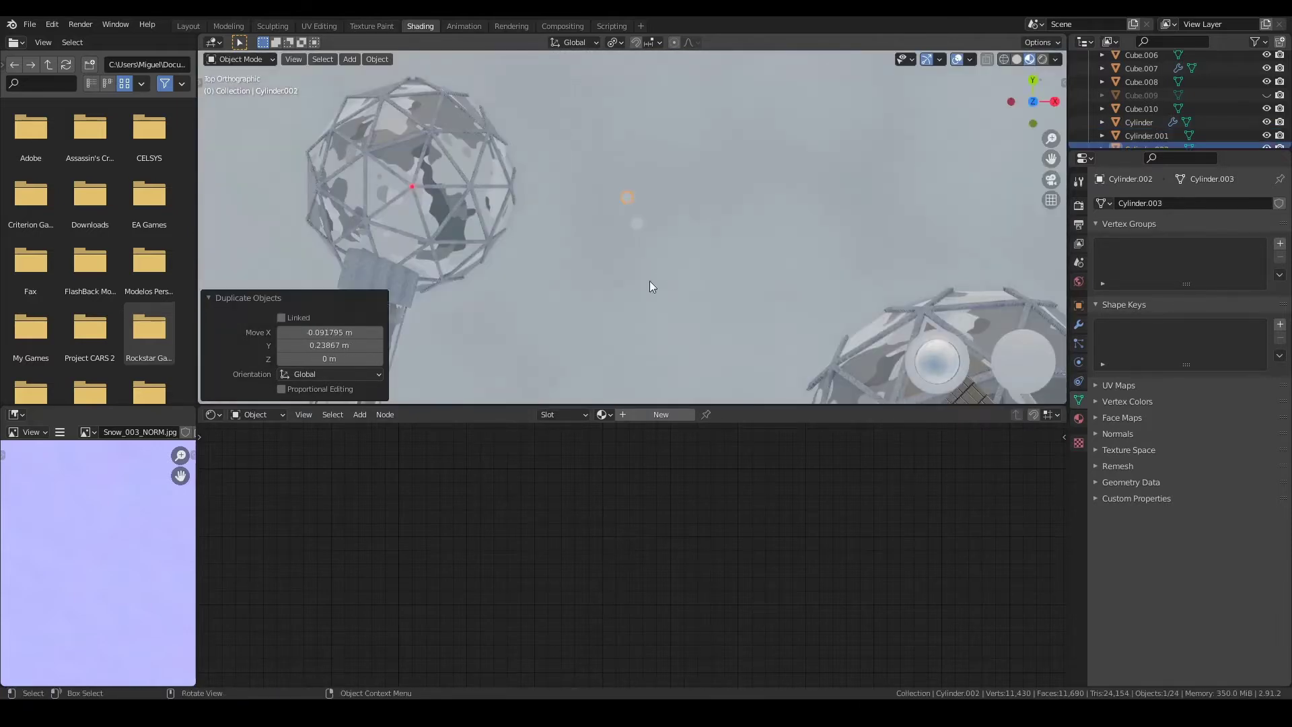
Duplicate the mast to make a second pole, undoing an accidental select-all.
key("shift+d")
key("a")
key("ctrl+z")
key("ctrl+z")
key("KP_0")
scroll(657, 207, "up", 3)
key("s")
key("z")
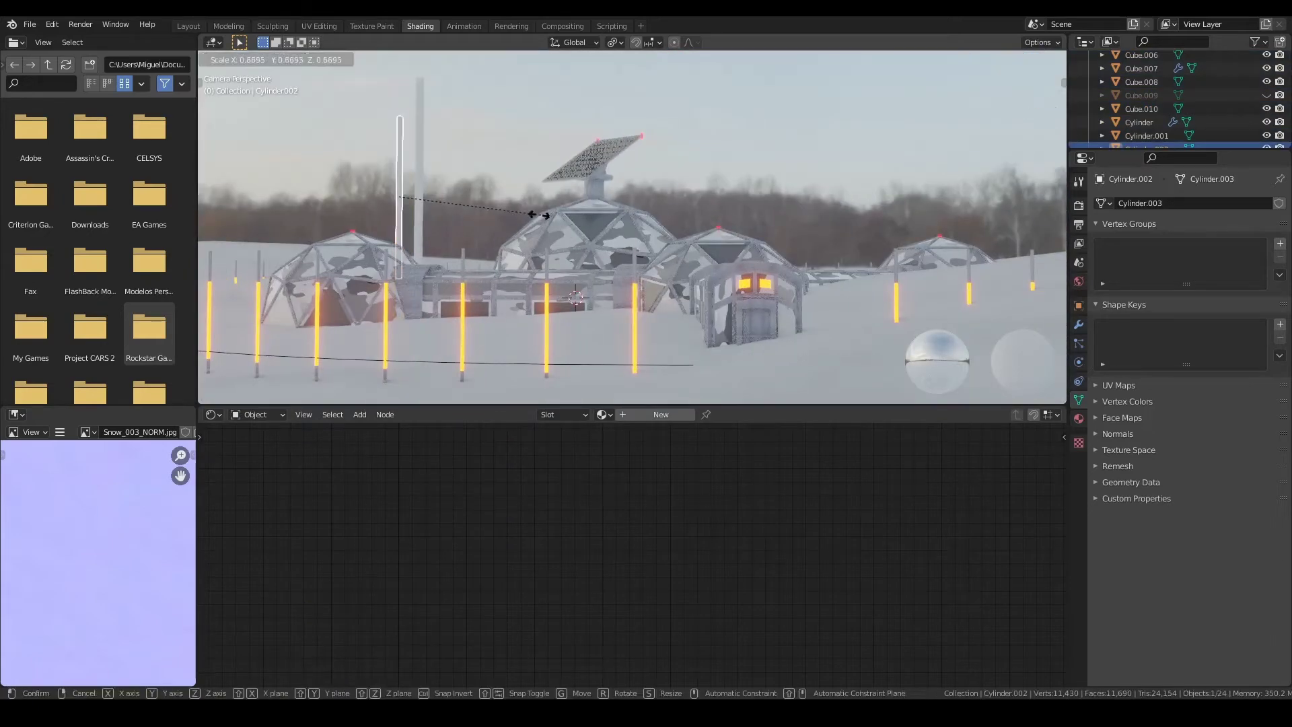
key("Escape")
mouse_move(535, 369)
middle_mouse_down()
mouse_move(471, 119)
mouse_move(627, 312)
mouse_move(635, 91)
mouse_move(620, 224)
middle_mouse_up()
Assign Material.001 to the second mast.
left_click(628, 297)
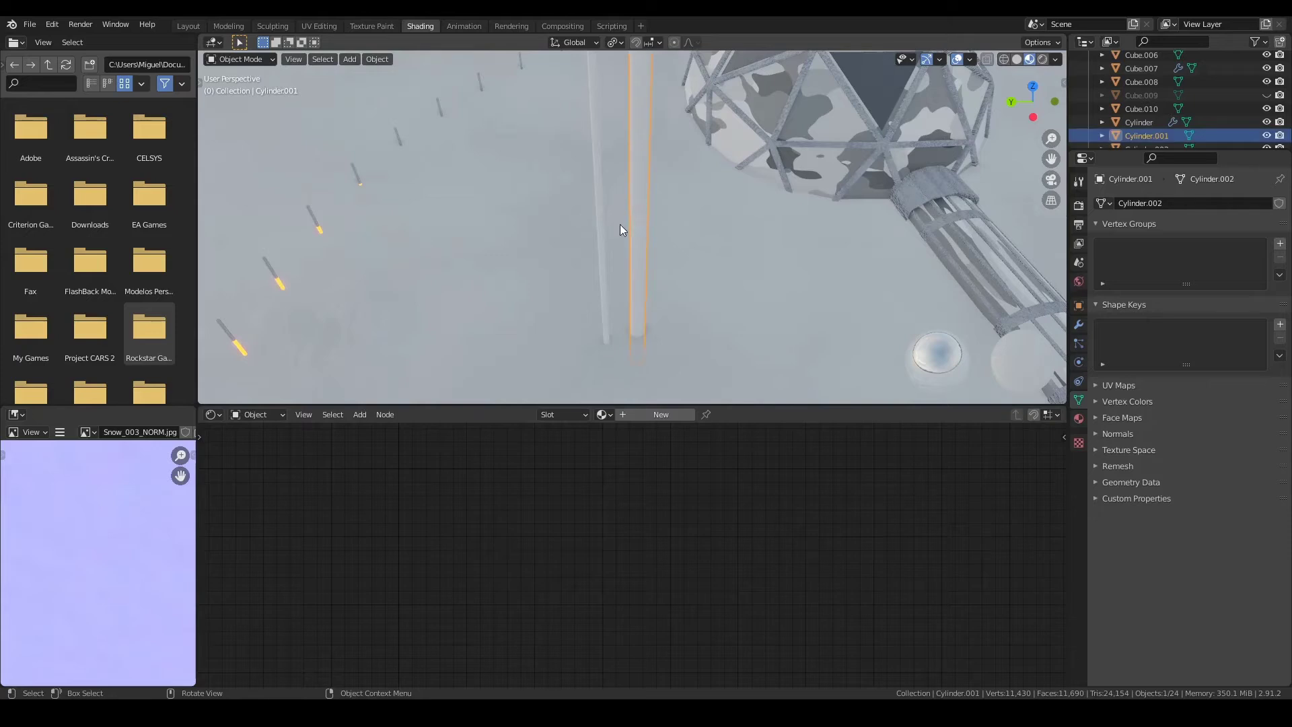
left_click(602, 269)
left_click(601, 414)
left_click(639, 447)
mouse_move(626, 282)
middle_mouse_down()
mouse_move(632, 237)
mouse_move(695, 214)
mouse_move(648, 195)
mouse_move(628, 164)
mouse_move(646, 179)
middle_mouse_up()
key("Tab")
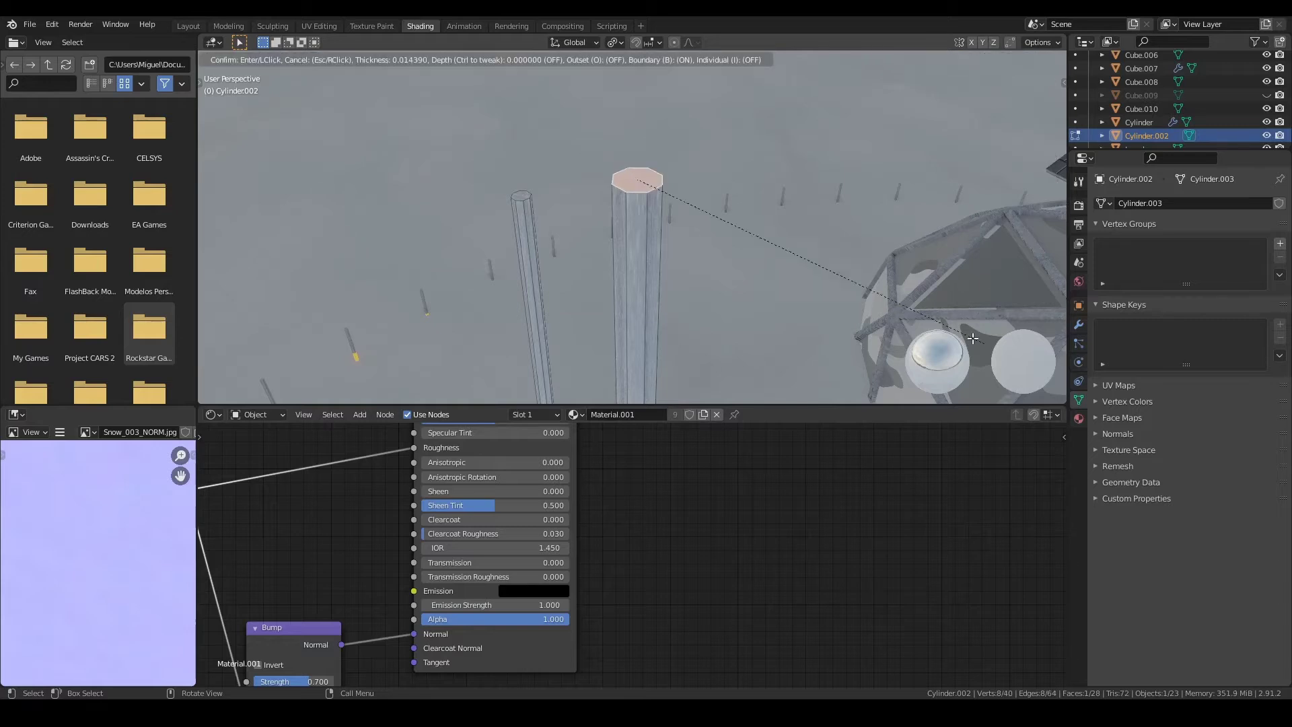
Inset the mast's top face and raise it slightly.
left_click(972, 338)
scroll(874, 269, "down", 3)
key("g")
key("z")
left_click(716, 238)
key("KP_Decimal")
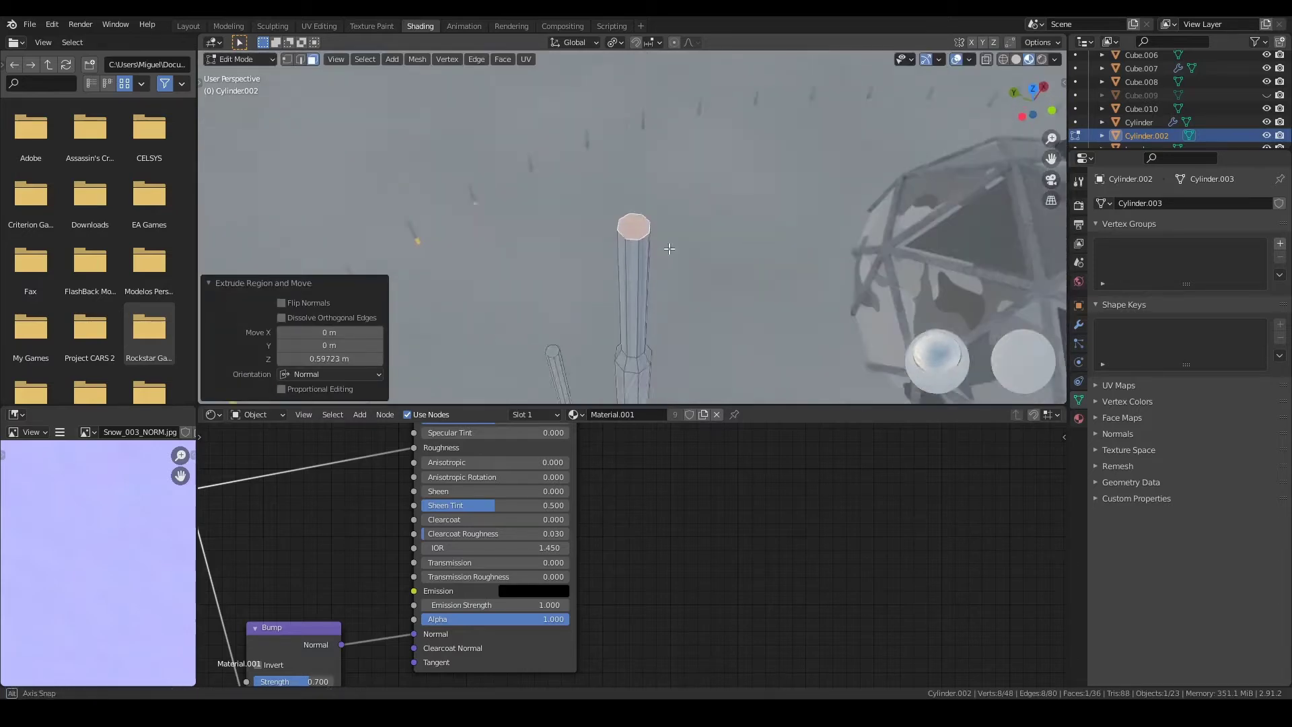
key("KP_7")
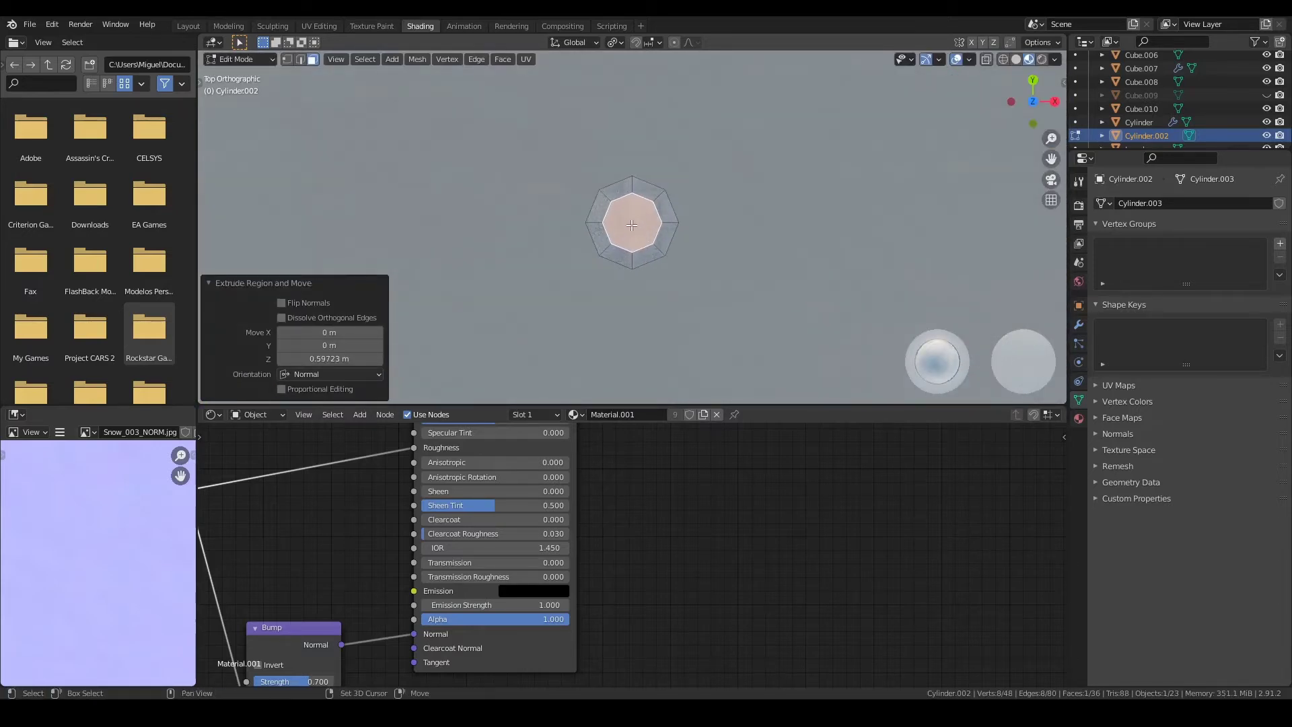
Inset and shrink the top face into a narrower section.
left_click(607, 197)
key("s")
left_click(669, 279)
key("g")
left_click(831, 246)
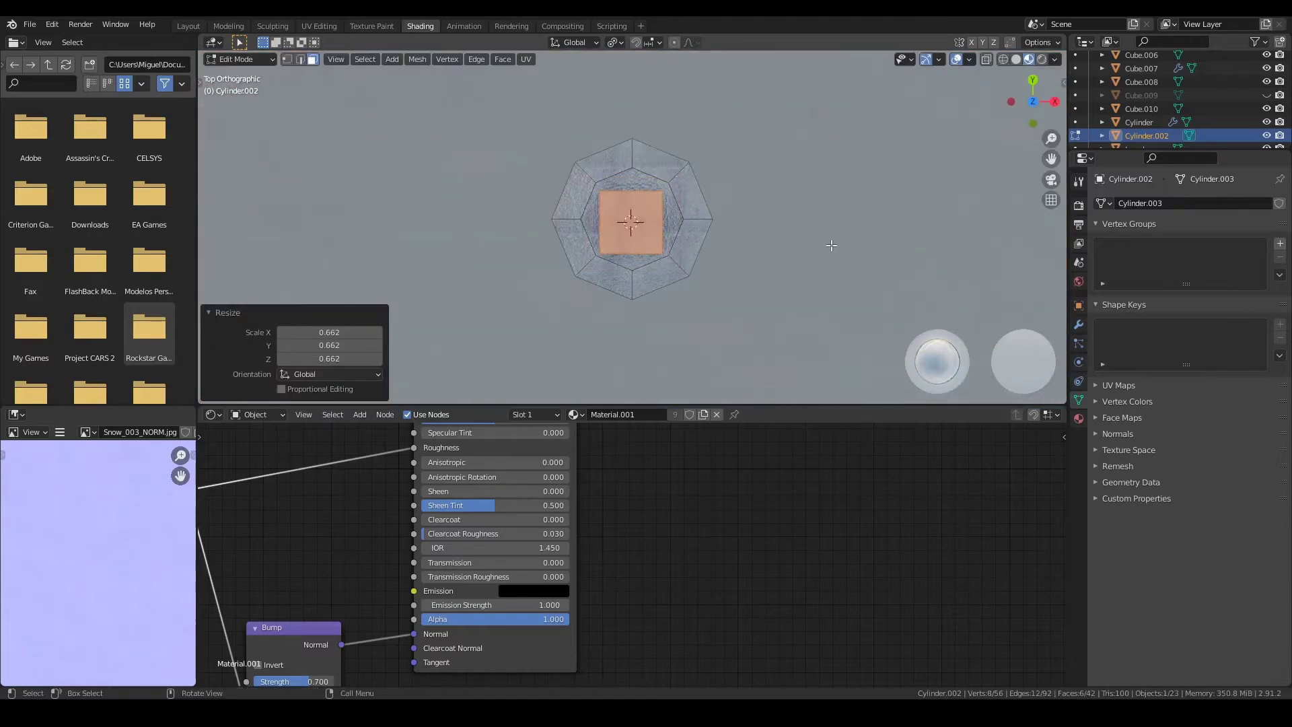
middle_click_drag(832, 245, 708, 190)
Raise the narrower top section and duplicate a rung to begin the ladder.
key("g")
key("z")
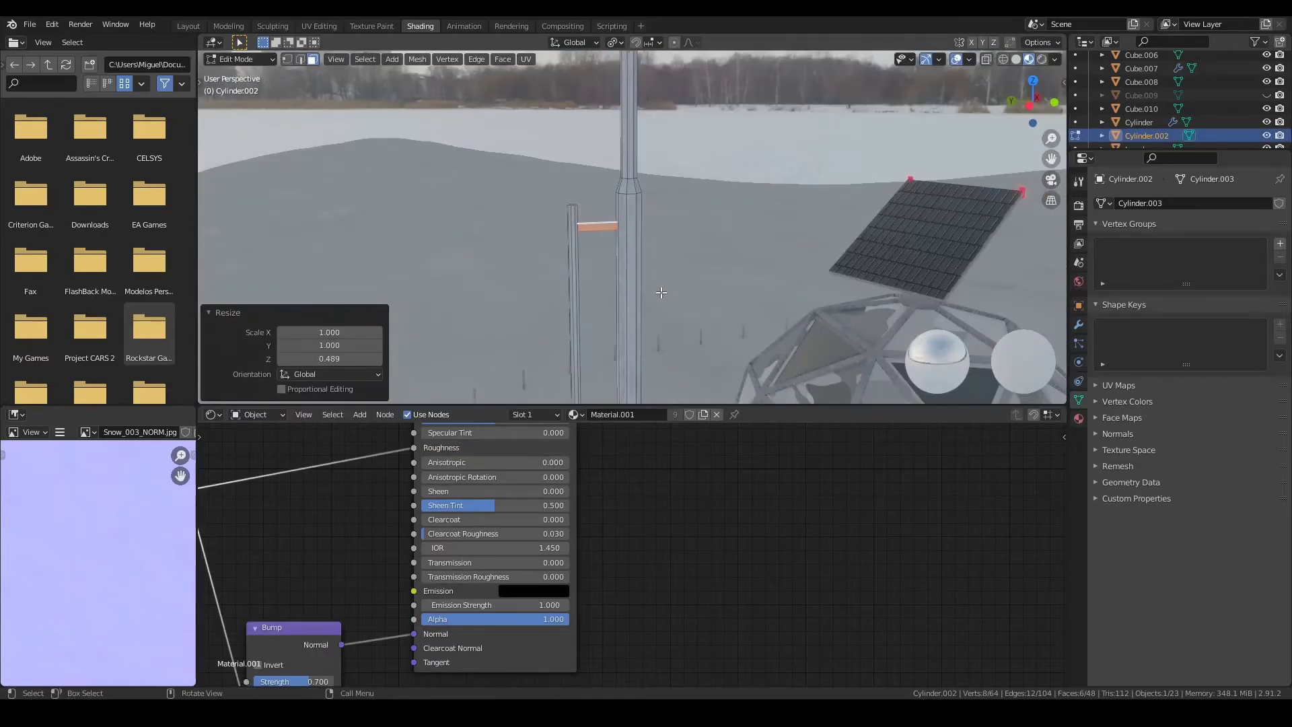
left_click(665, 390)
middle_click_drag(666, 389, 646, 318, "shift")
key("shift+d")
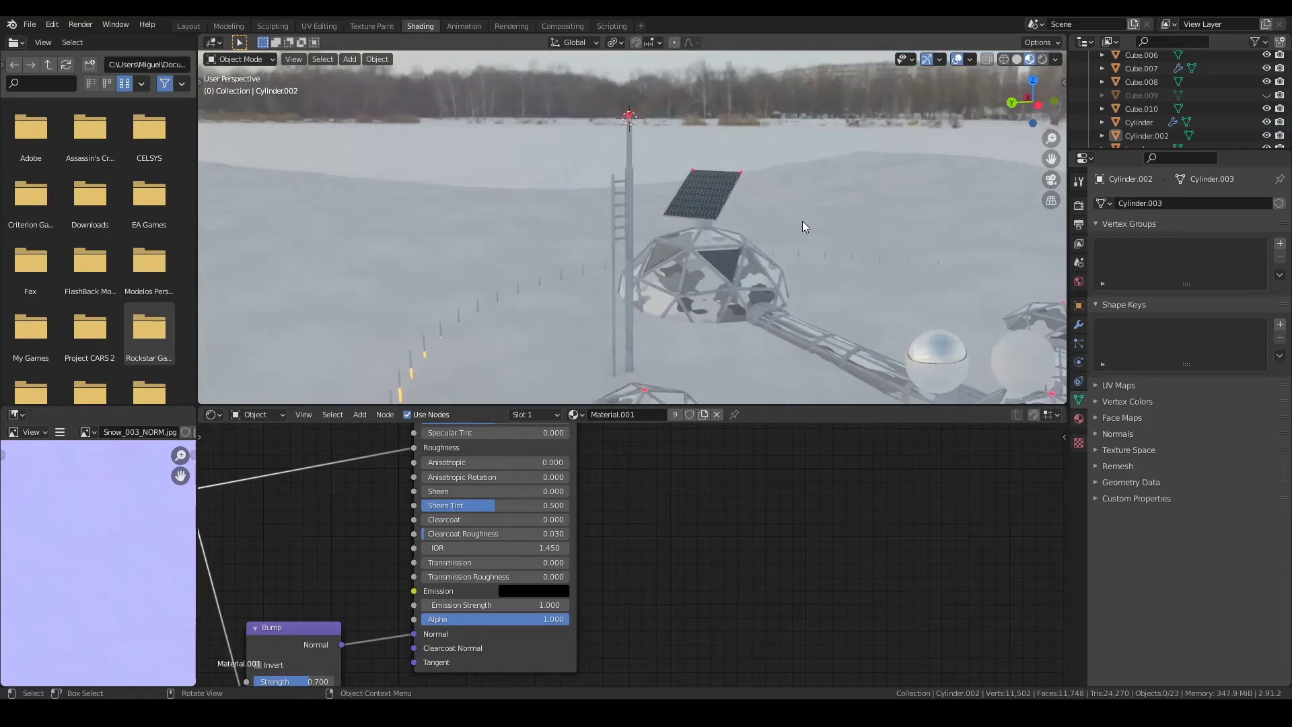
mouse_move(802, 220)
middle_mouse_down()
mouse_move(721, 240)
mouse_move(639, 175)
middle_mouse_up()
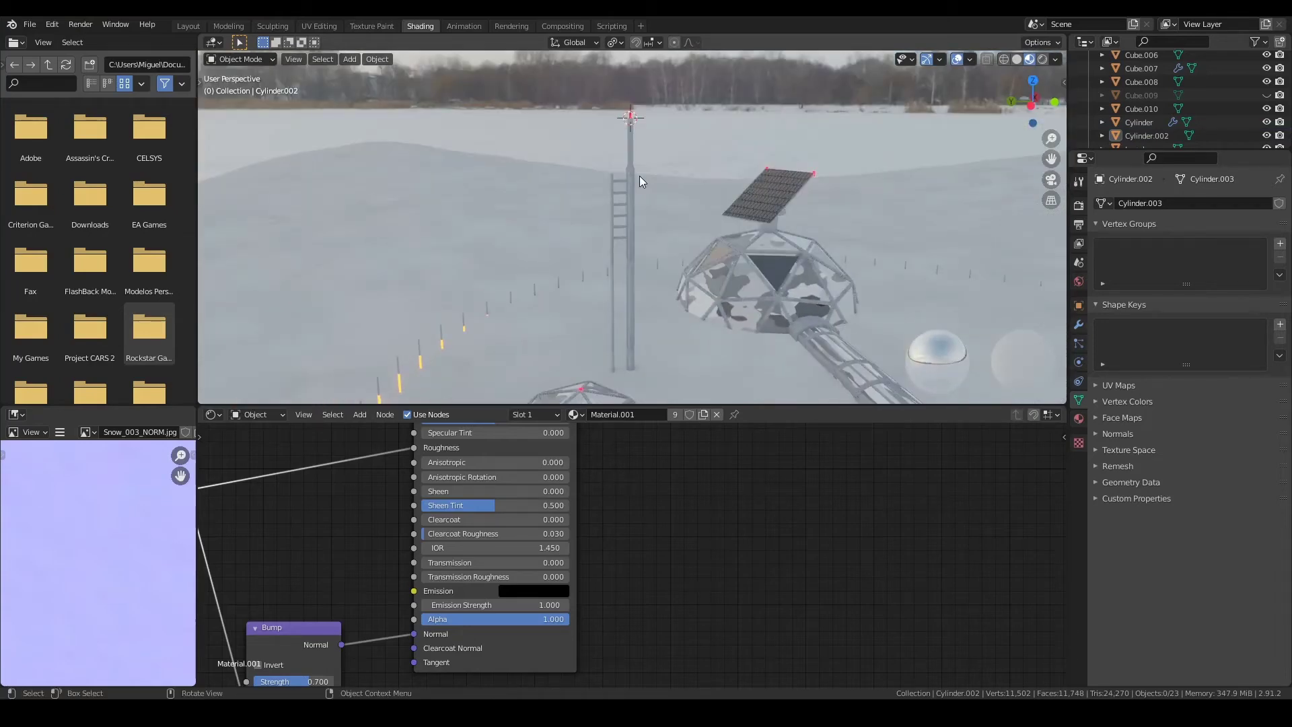
middle_click_drag(640, 176, 648, 284)
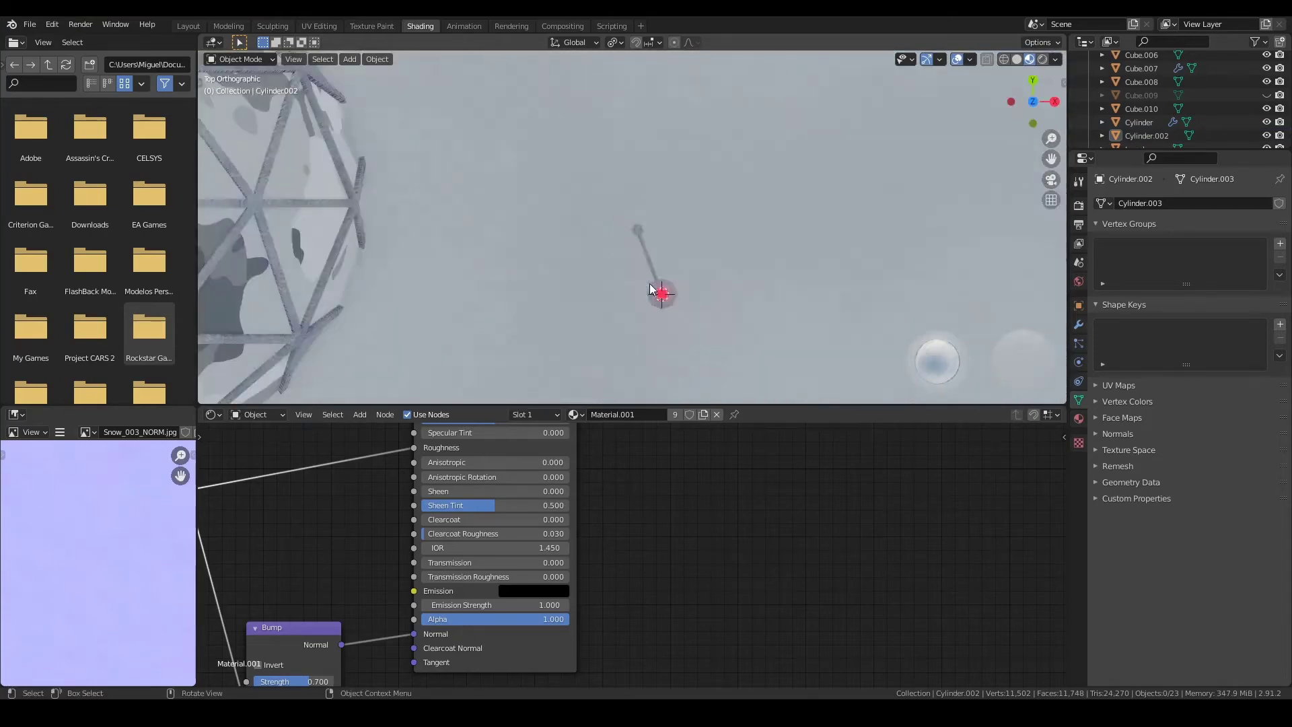
Add a new cylinder scaled to 0.084 and stretched vertically.
key("shift+a")
left_click(690, 321)
type("s0.084")
key("Return")
scroll(673, 249, "up", 2)
key("s")
key("z")
left_click(676, 296)
In Edit Mode, lower and widen the top face and delete part of the mesh.
key("Tab")
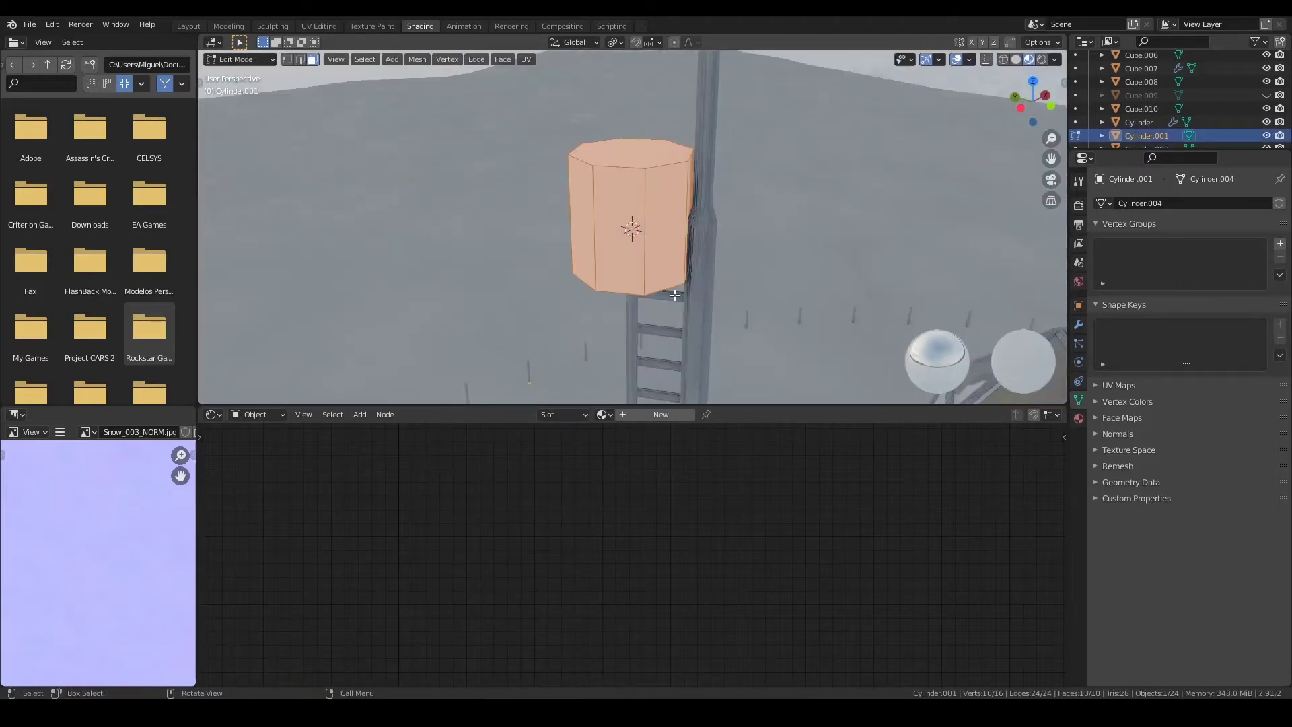
key("g")
key("z")
key("Return")
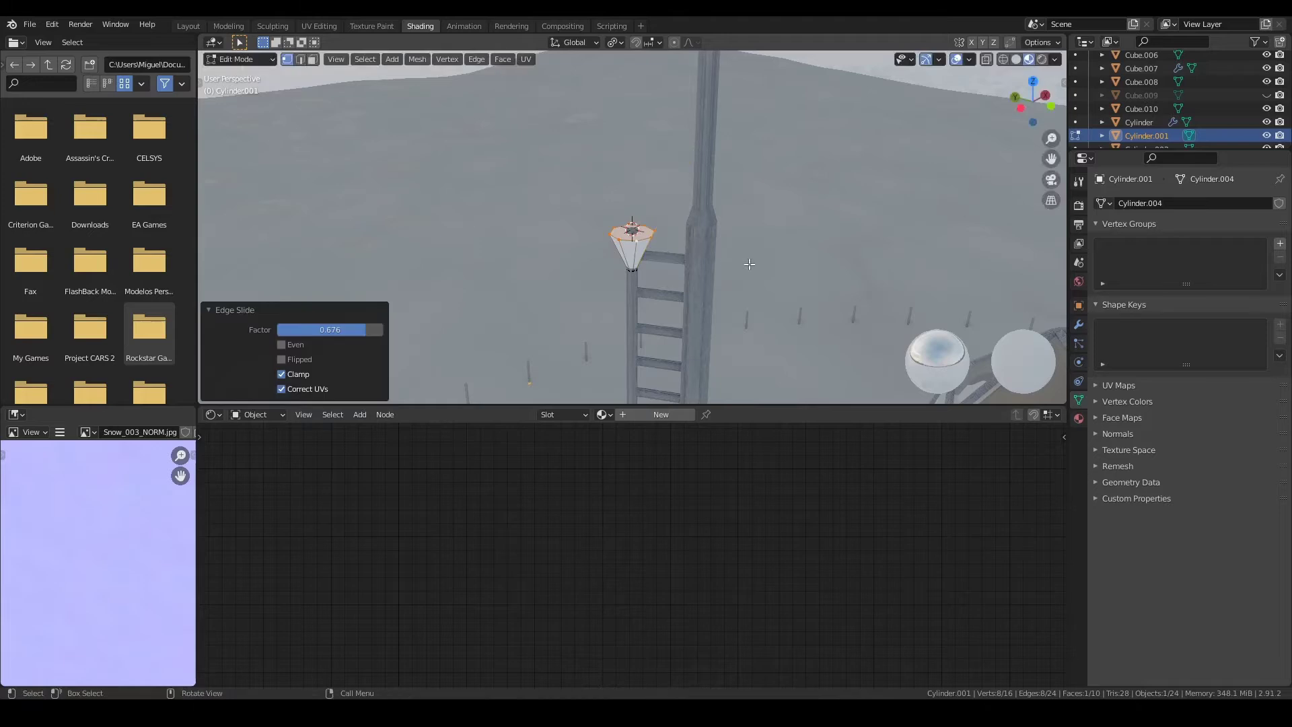
key("s")
key("Return")
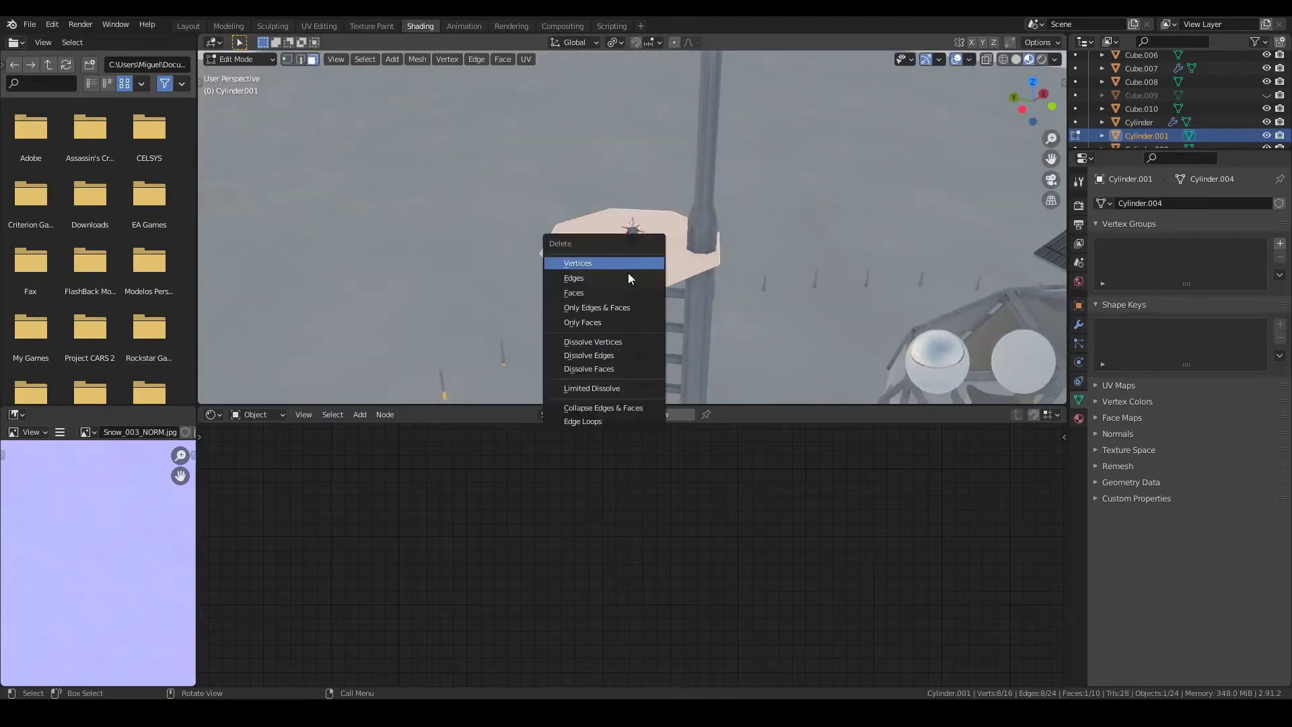
left_click(627, 278)
Inset, extrude, move and scale the top face to shape the dish.
key("i")
key("e")
key("Return")
key("s")
left_click(906, 325)
mouse_move(907, 326)
middle_mouse_down()
mouse_move(763, 280)
mouse_move(788, 270)
mouse_move(826, 300)
mouse_move(851, 271)
mouse_move(839, 258)
mouse_move(620, 321)
mouse_move(743, 165)
mouse_move(543, 156)
mouse_move(573, 232)
mouse_move(822, 280)
middle_mouse_up()
key("g")
key("z")
key("s")
key("Return")
left_click(793, 285)
key("Tab")
Rotate the dish, move it along local X onto the mast, and tilt it.
key("r")
left_click(838, 257)
key("g")
left_click(620, 321)
key("g")
key("x")
key("x")
left_click(749, 168)
key("r")
left_click(822, 280)
Give the dish Material.001.
key("Tab")
mouse_move(802, 144)
middle_mouse_down()
mouse_move(662, 156)
mouse_move(677, 256)
mouse_move(845, 312)
middle_mouse_up()
key("Tab")
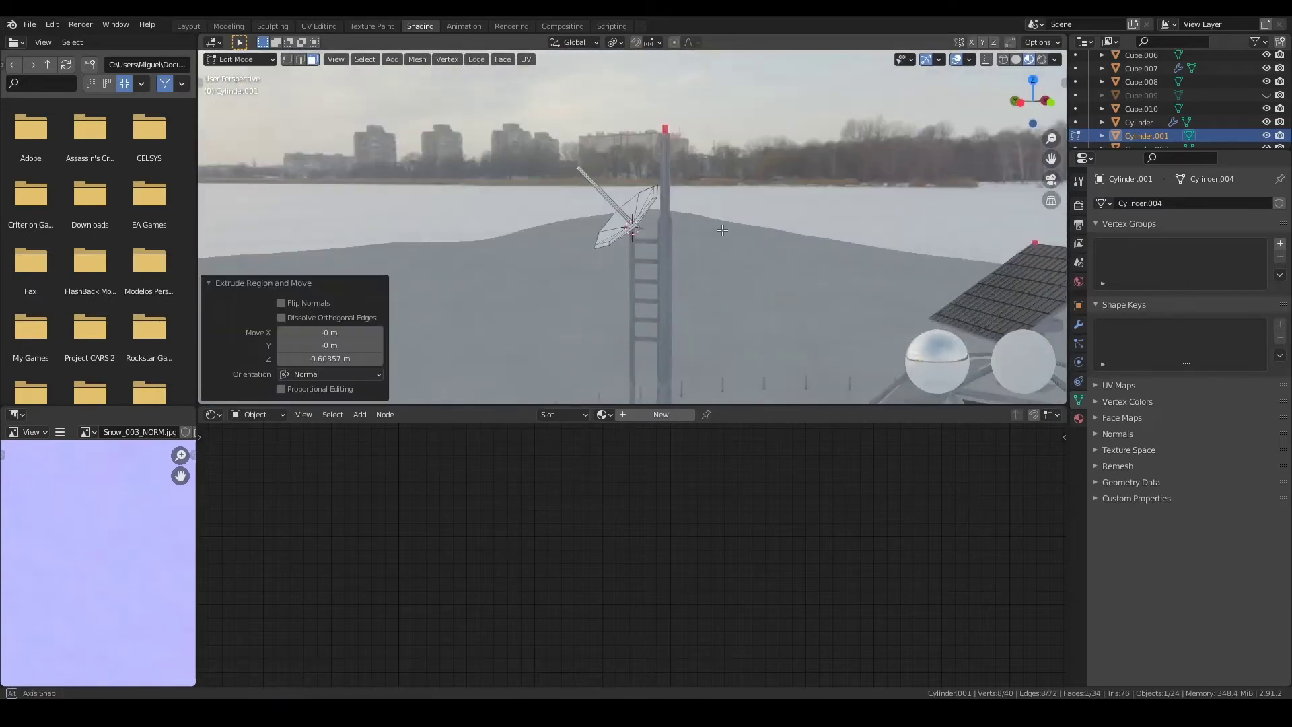
left_click(637, 447)
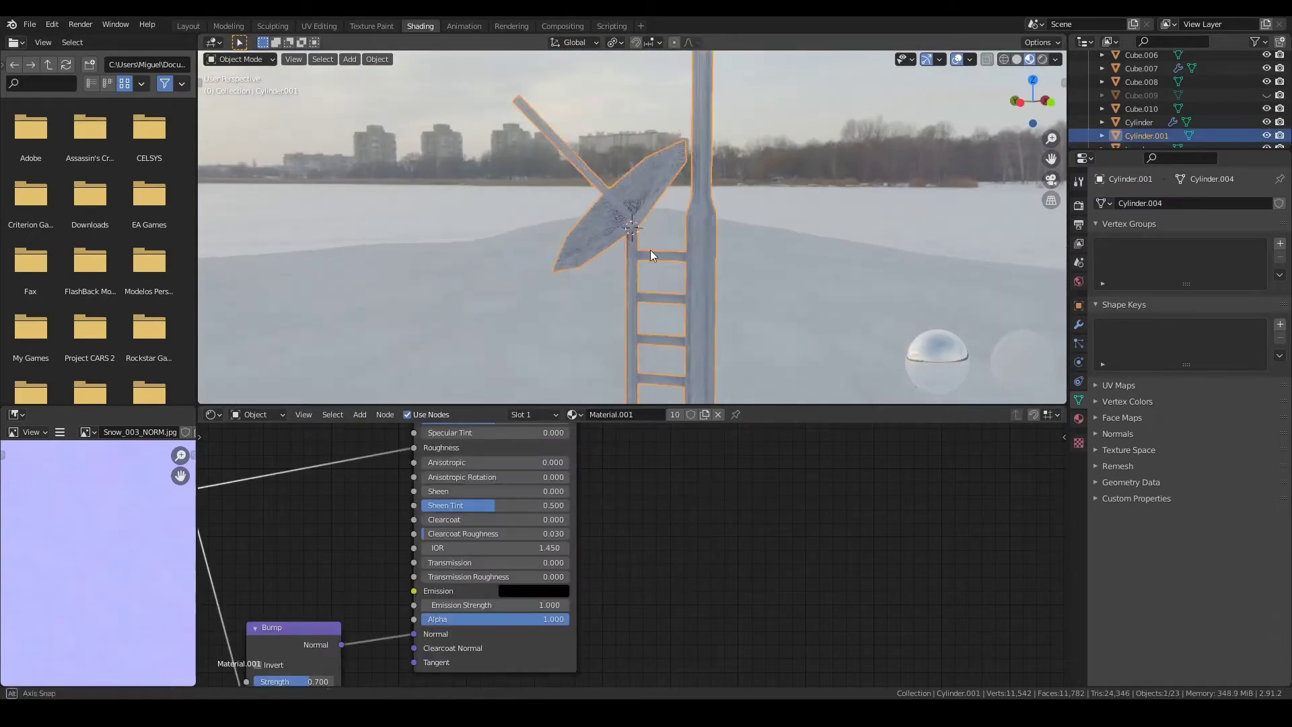
key("KP_0")
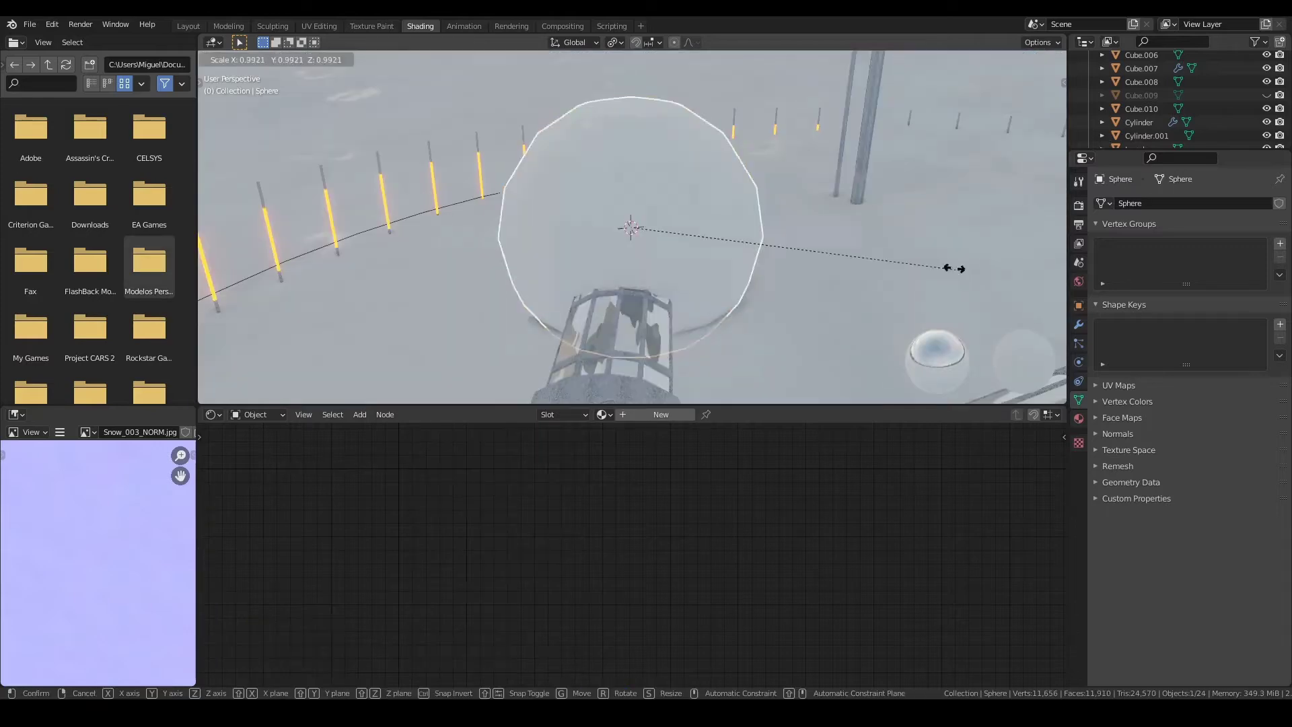
Scale down the new sphere and give it a white emission material at strength 10.
key("s")
left_click(651, 240)
scroll(705, 232, "up", 4)
left_click(636, 415)
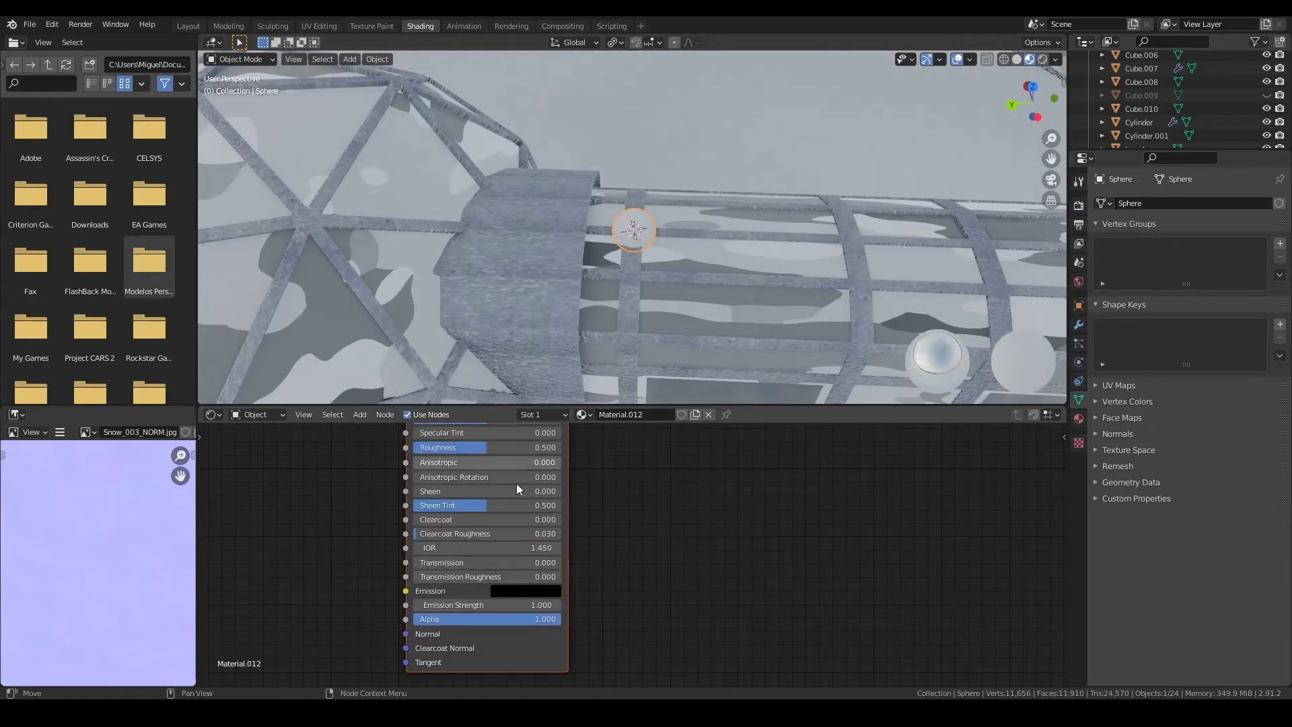
key("Return")
left_click(525, 590)
scroll(675, 233, "down", 4)
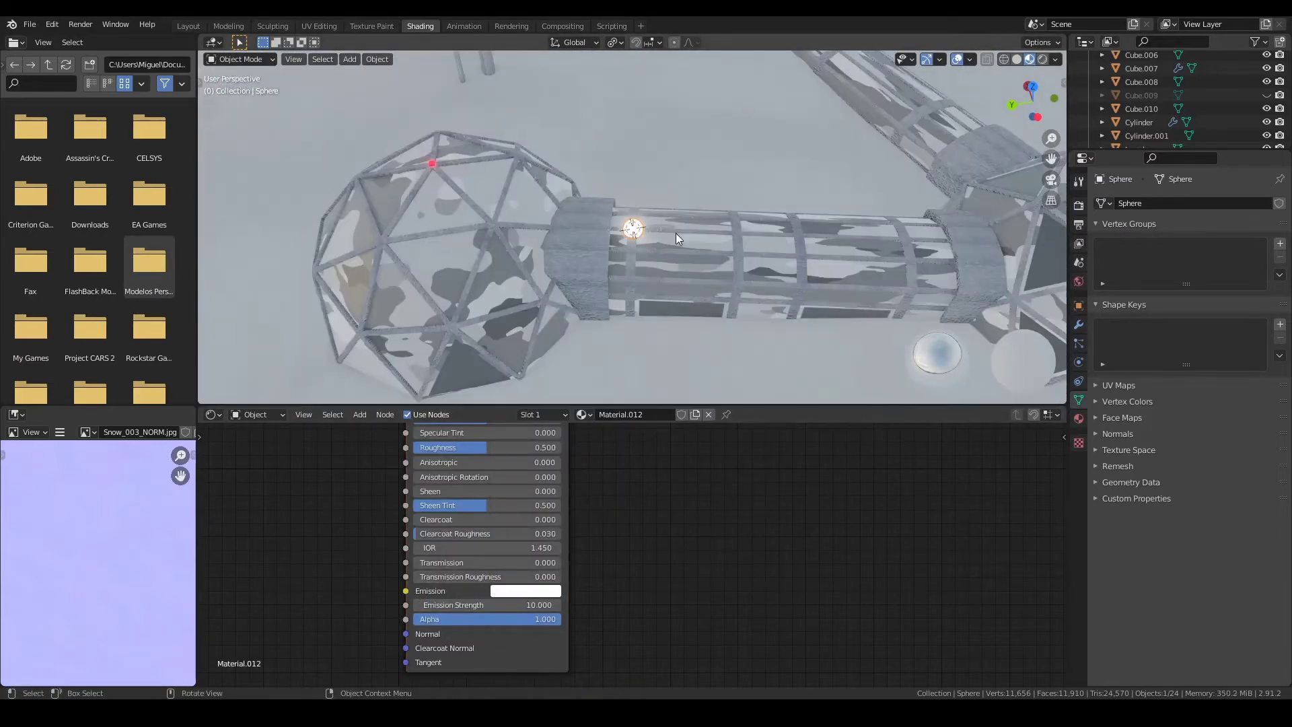
Frame and inspect the lamp sphere from front and top views.
key("Tab")
key("KP_Decimal")
mouse_move(676, 232)
middle_mouse_down()
mouse_move(780, 270)
mouse_move(782, 251)
mouse_move(680, 217)
middle_mouse_up()
key("KP_1")
key("Tab")
key("KP_7")
Duplicate the lamp sphere, placing the second further along the corridor.
key("s")
key("Tab")
scroll(697, 229, "down", 5)
scroll(697, 229, "up", 3)
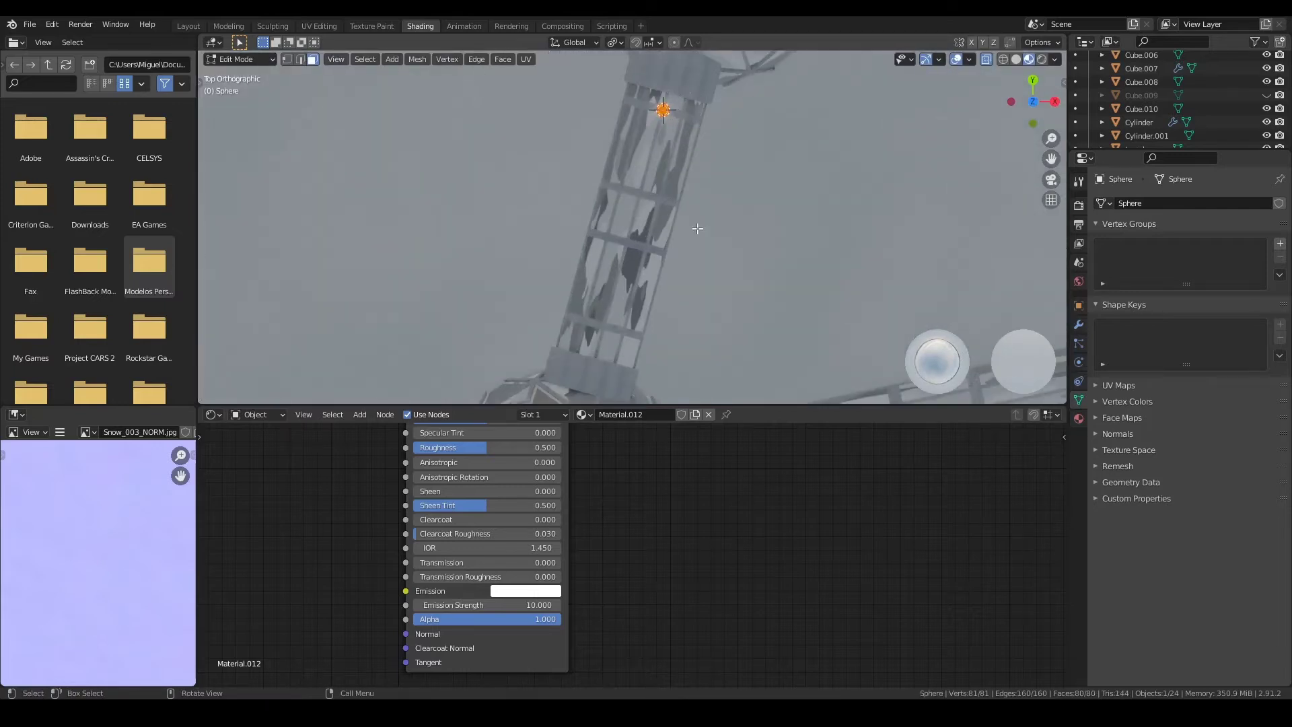
left_click(662, 359)
middle_click_drag(662, 359, 612, 212)
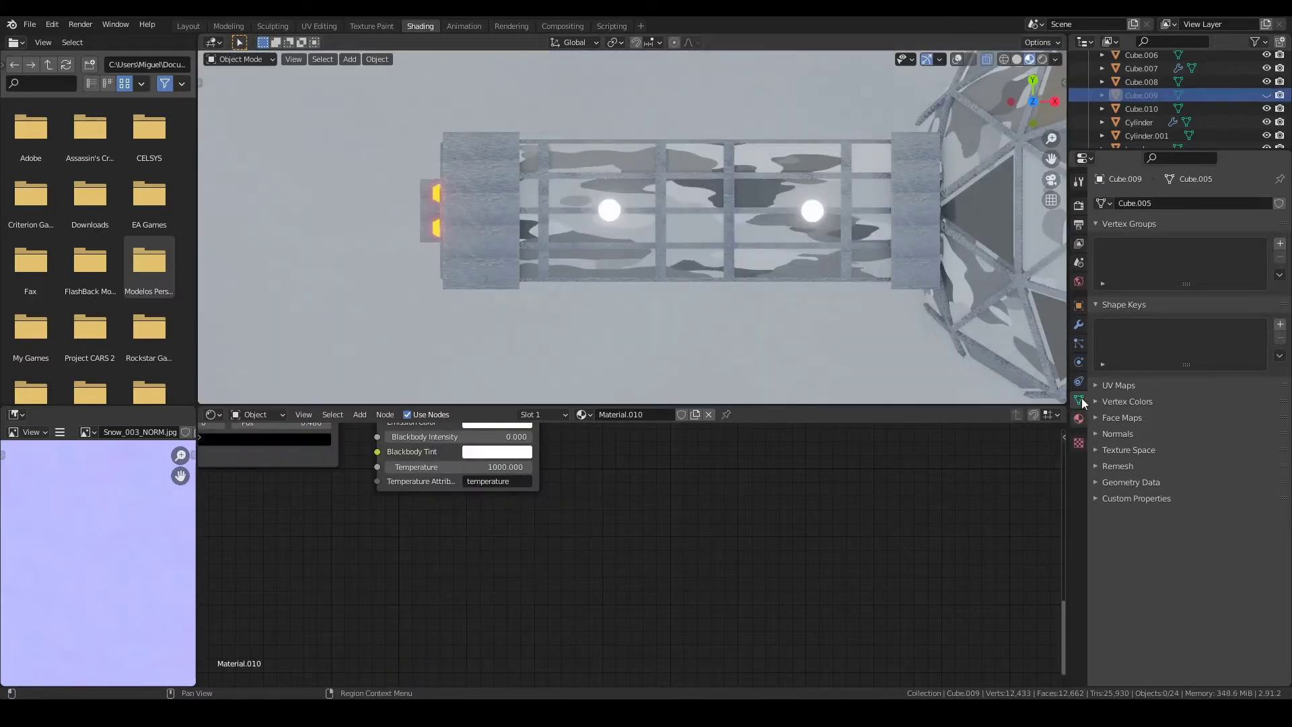
Add a point light for the corridor lamps and set its power.
key("shift+a")
left_click(747, 464)
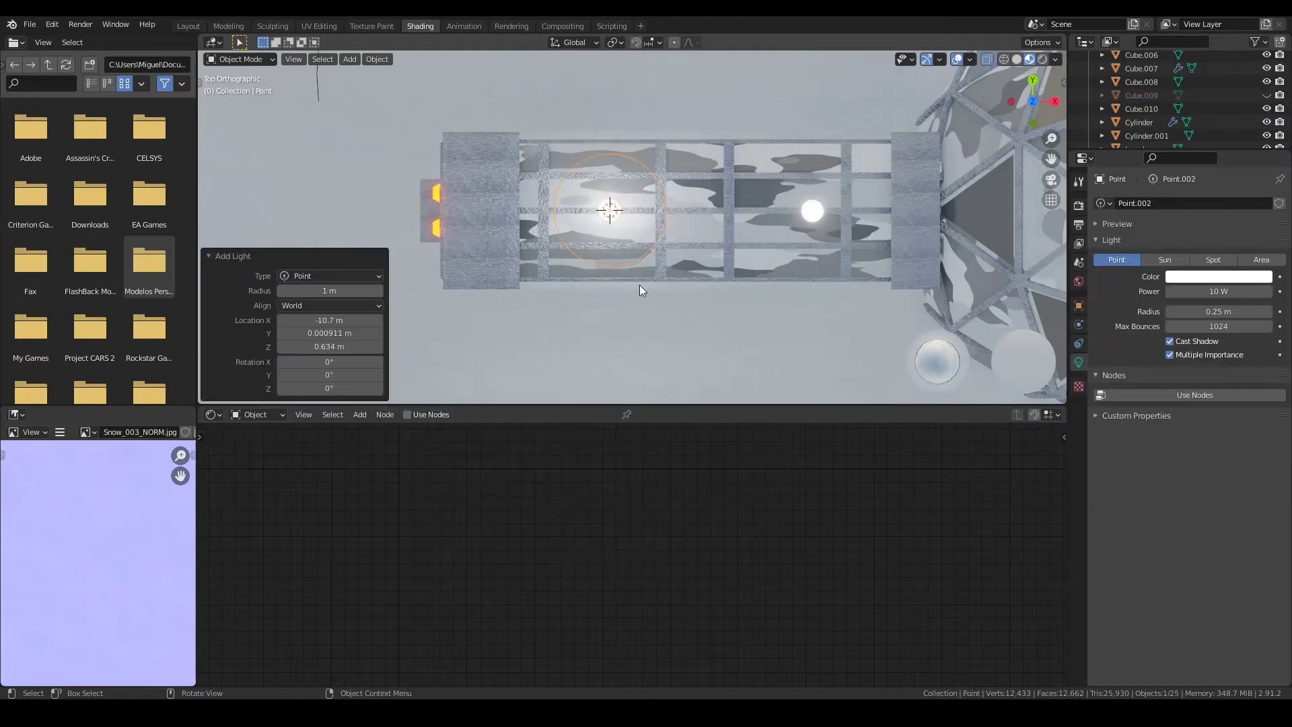
type("00")
key("Return")
middle_click_drag(834, 158, 713, 230)
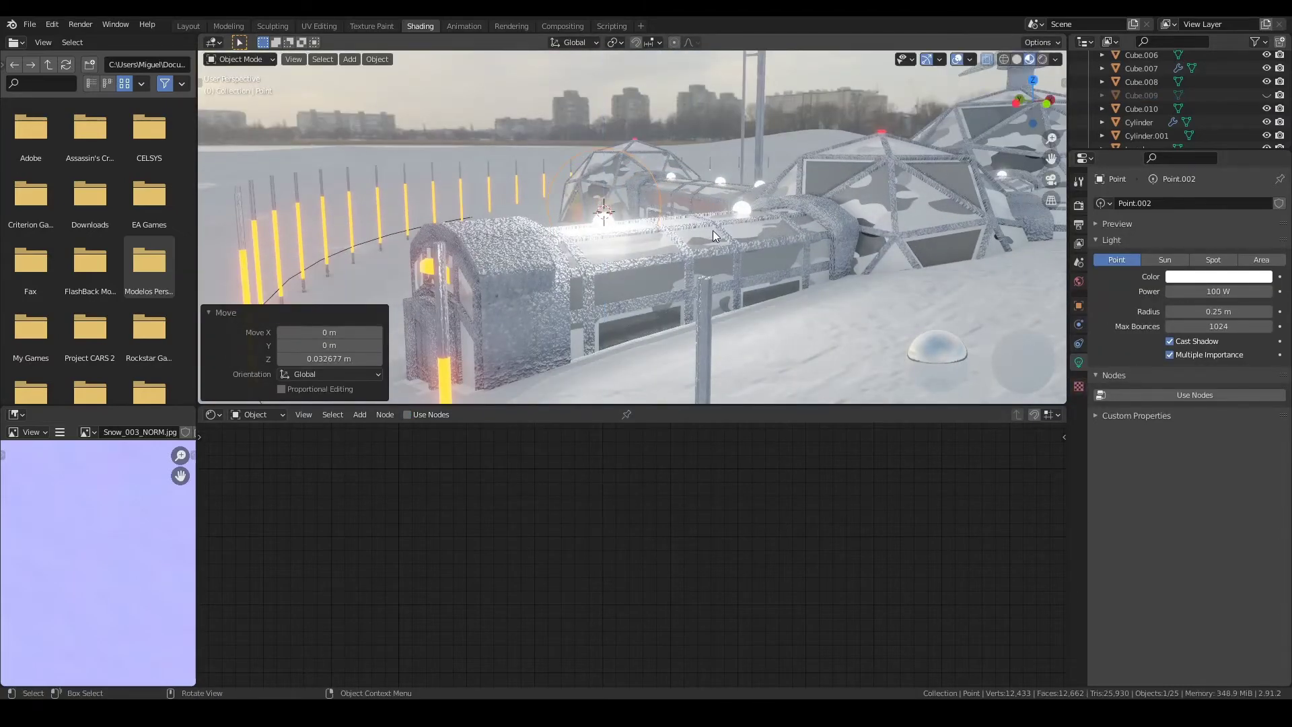
Place linked copies of the light at the second lamp and on the diagonal corridor.
key("KP_7")
key("alt+d")
left_click(877, 229)
scroll(843, 220, "down", 3)
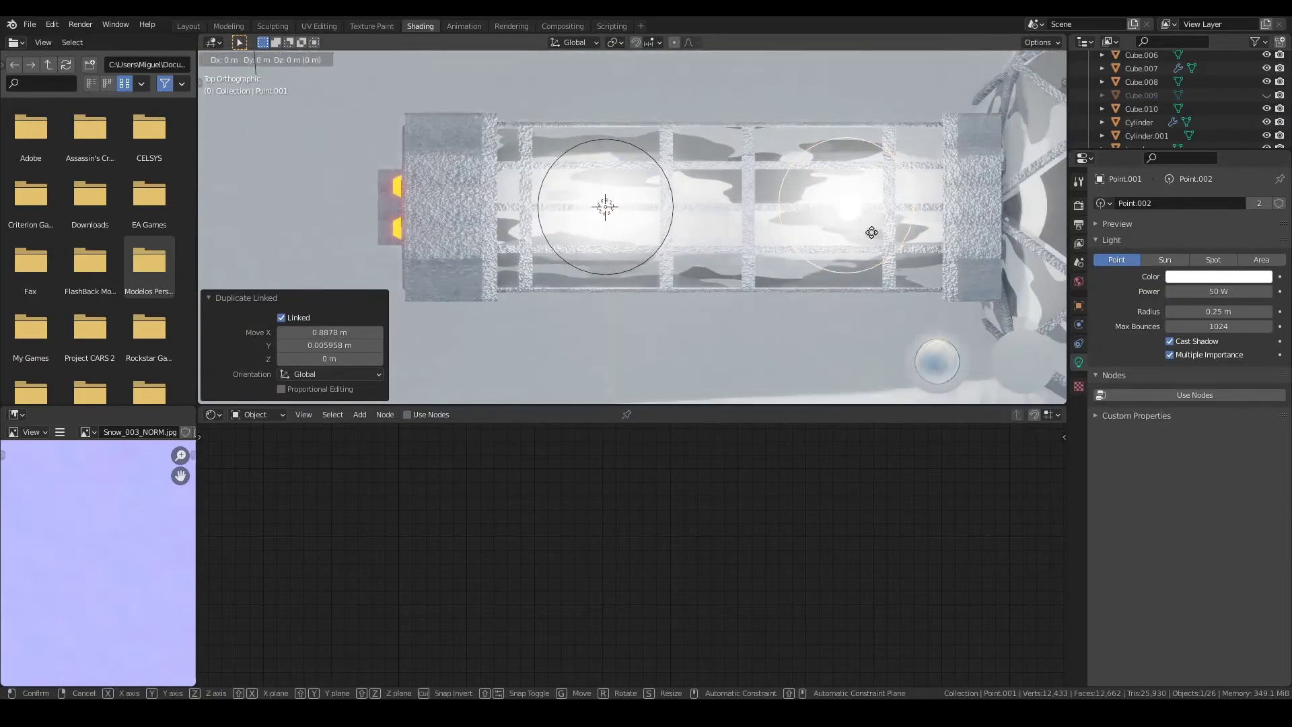
key("alt+d")
left_click(811, 147)
scroll(648, 238, "up", 3)
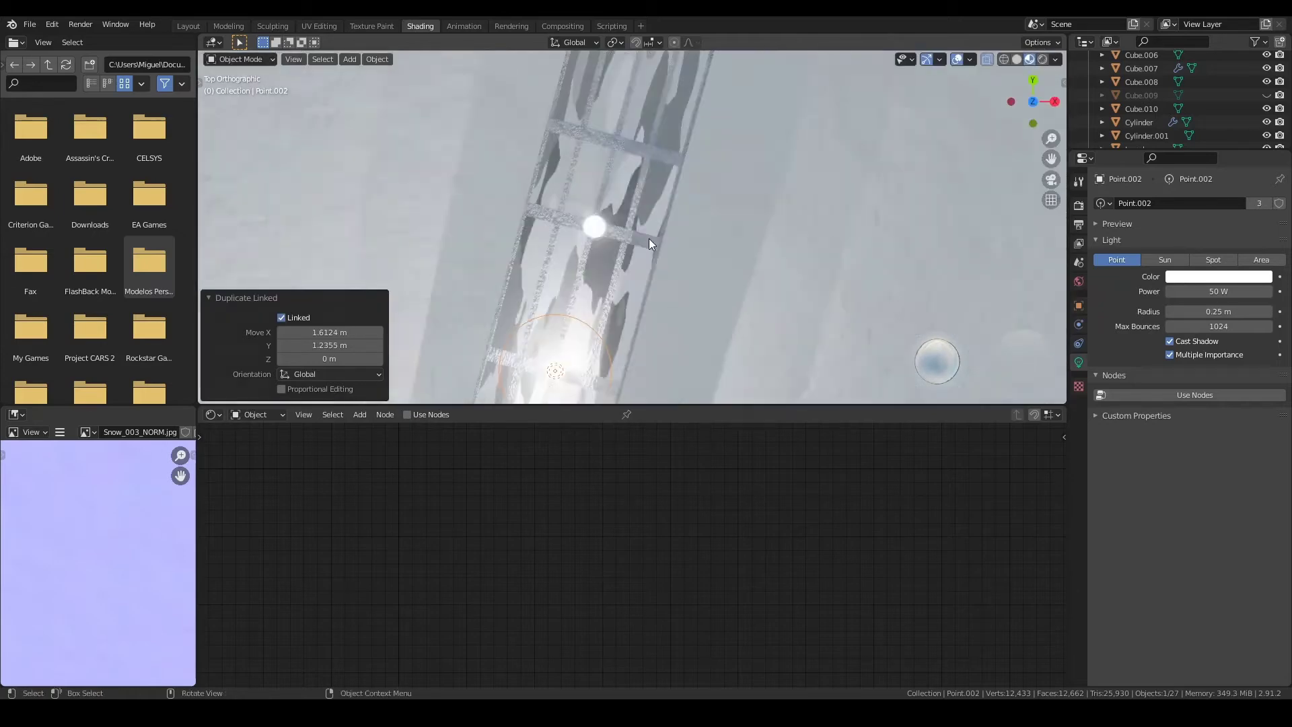
middle_click_drag(648, 238, 665, 69, "shift")
Place two more linked light copies along the corridor arm.
key("alt+d")
left_click(659, 309)
scroll(659, 308, "down", 3)
scroll(659, 309, "up", 3)
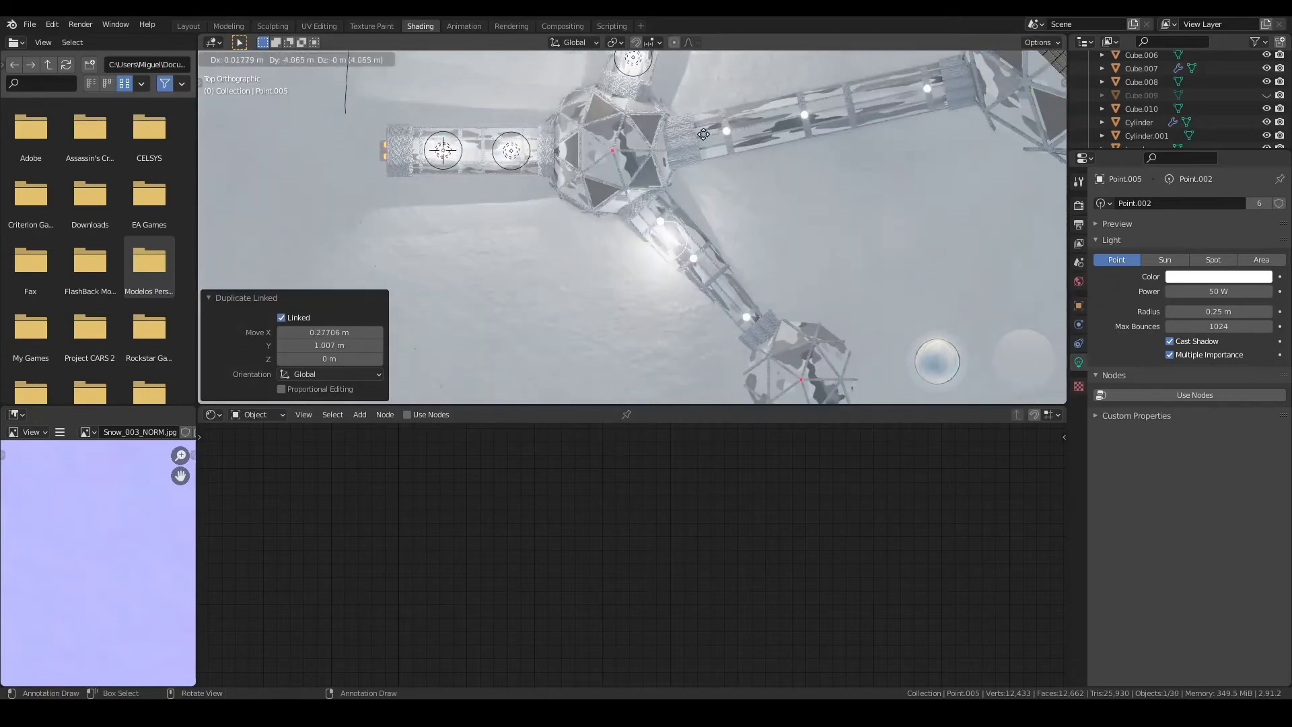
key("alt+d")
left_click(706, 242)
scroll(748, 285, "up", 2)
Delete the unwanted extra lights, including the one on the left arm.
left_click(703, 256)
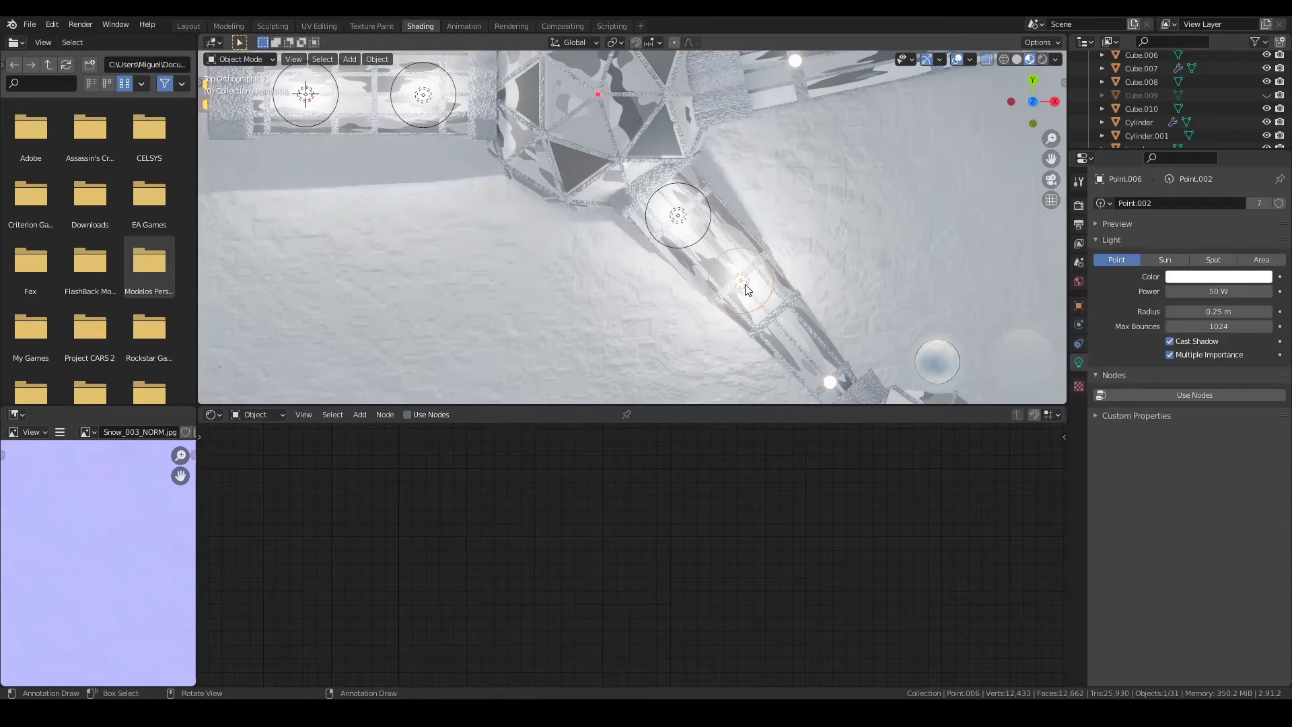
key("Delete")
middle_click_drag(579, 219, 588, 253, "shift")
left_click(588, 253)
key("x")
scroll(693, 205, "down", 3)
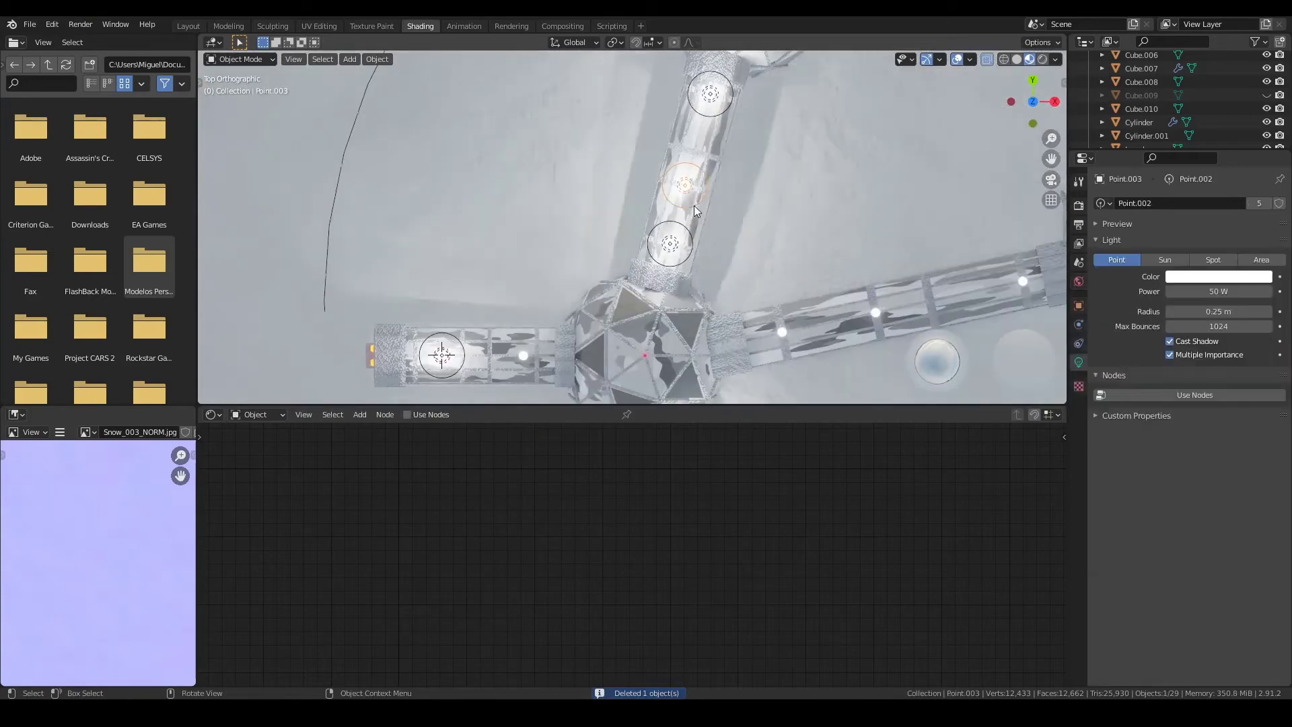
Add more linked light copies beside the lamp spheres in the next corridor arm.
middle_click_drag(684, 321, 616, 264, "shift")
left_click(615, 263)
key("alt+d")
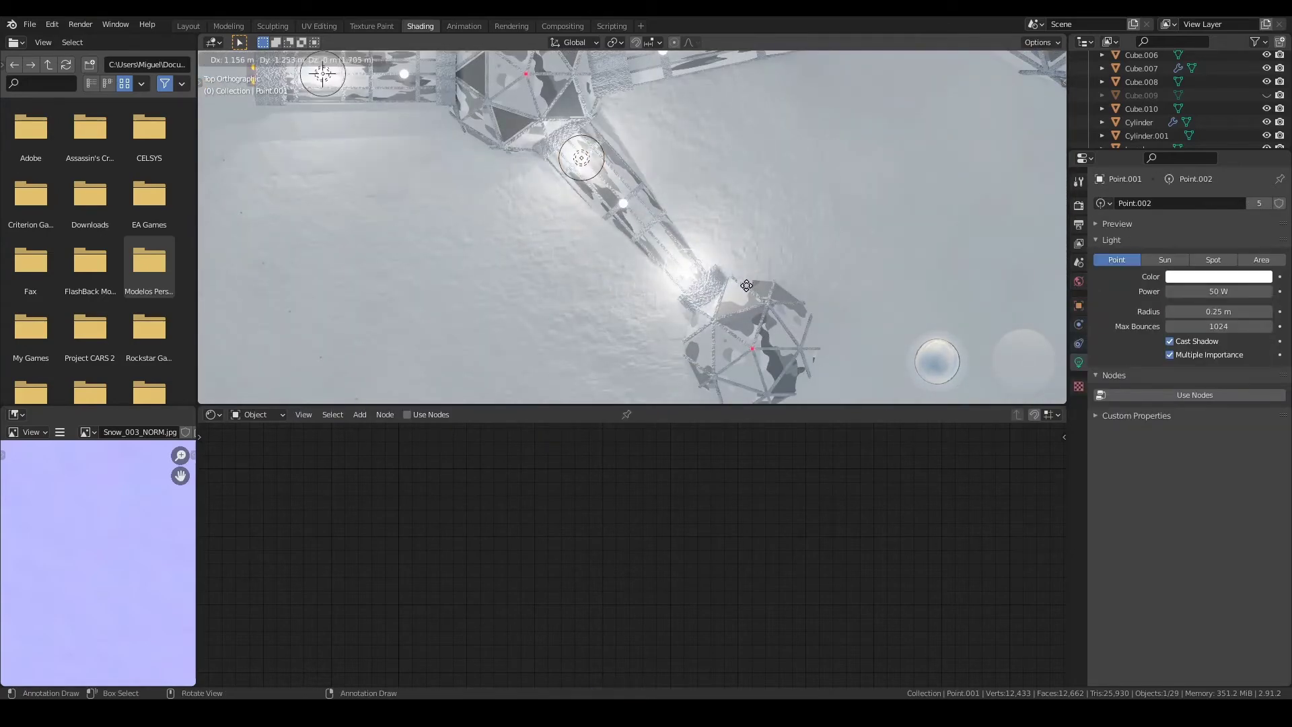
left_click(700, 238)
left_click(634, 166)
key("alt+d")
left_click(874, 115)
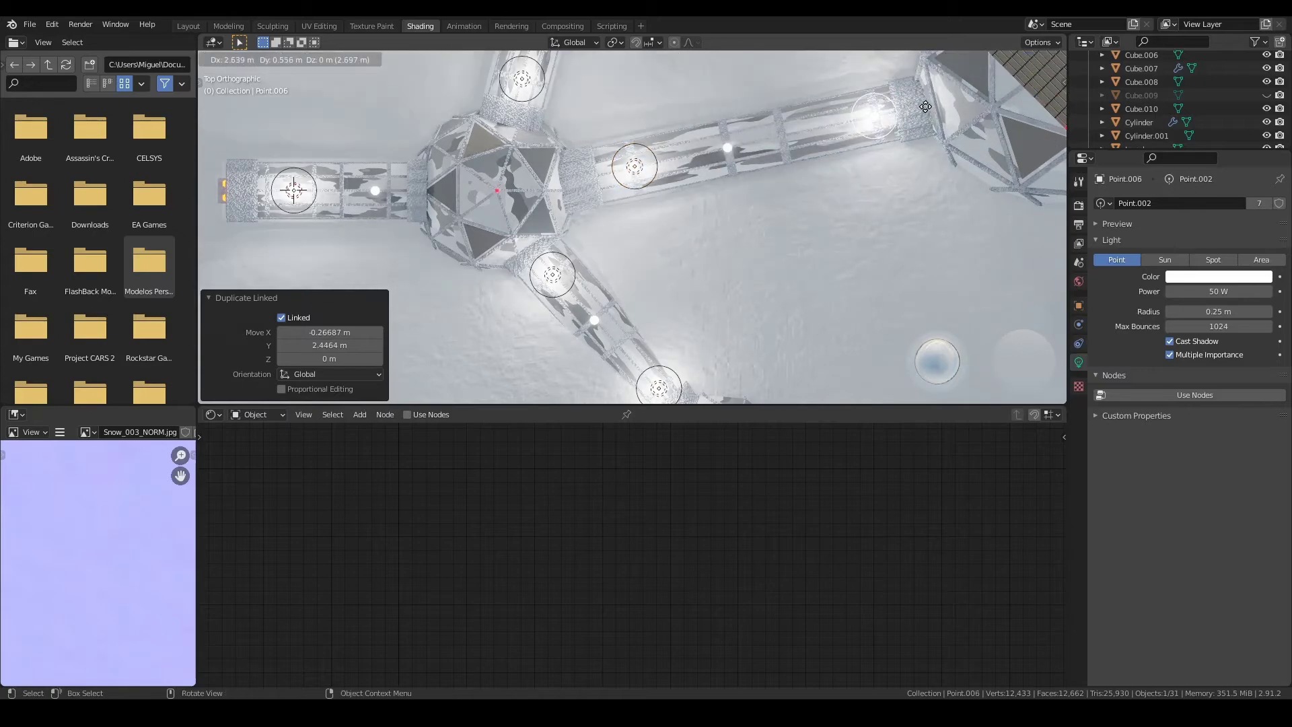
Select the lamp sphere on the upper arm in Edit Mode.
left_click(728, 148)
key("Tab")
middle_click_drag(728, 148, 848, 342, "shift")
left_click_drag(624, 190, 678, 227)
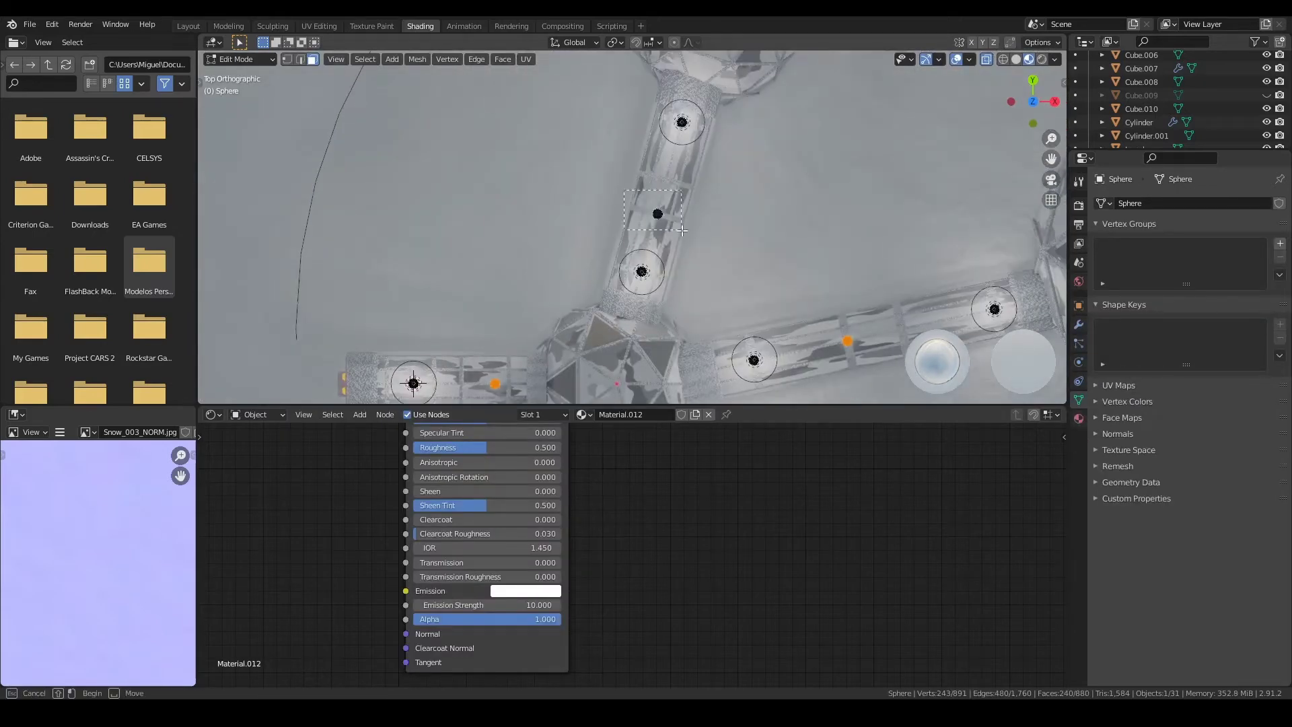
Save snow camp.blend and switch the viewport to Rendered preview.
key("ctrl+s")
key("z")
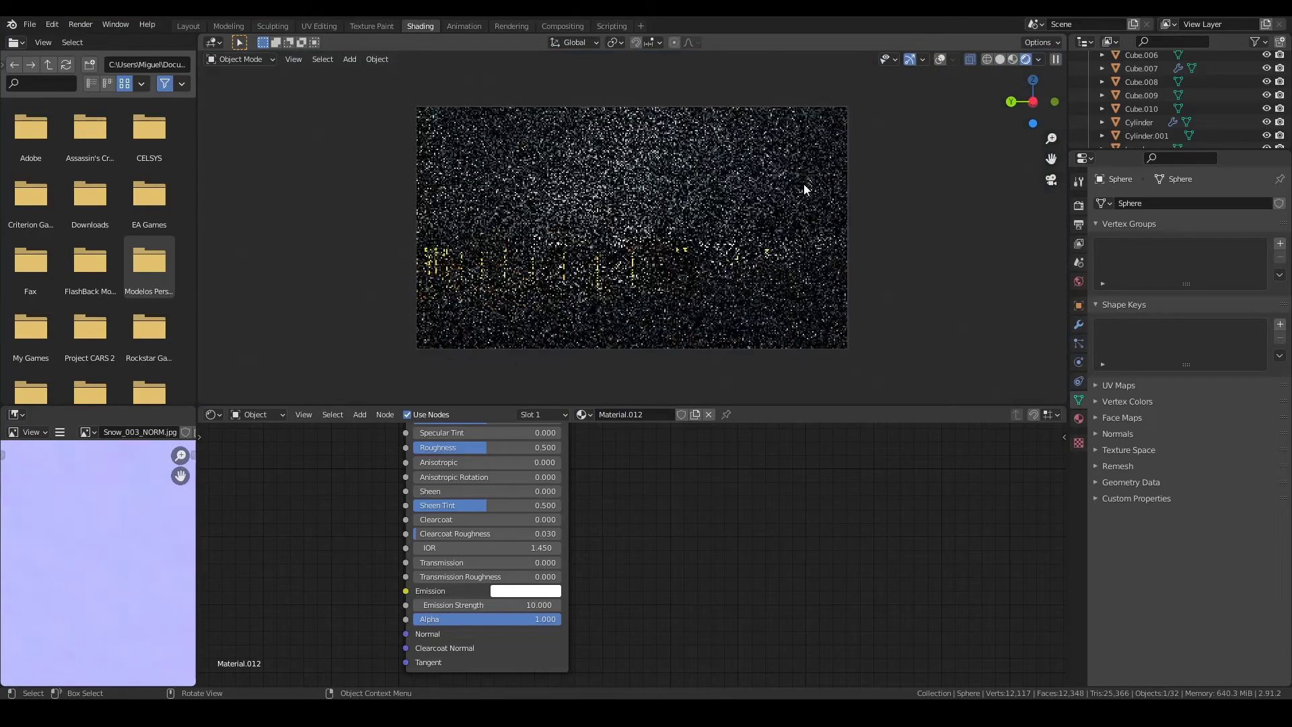
scroll(803, 185, "up", 3)
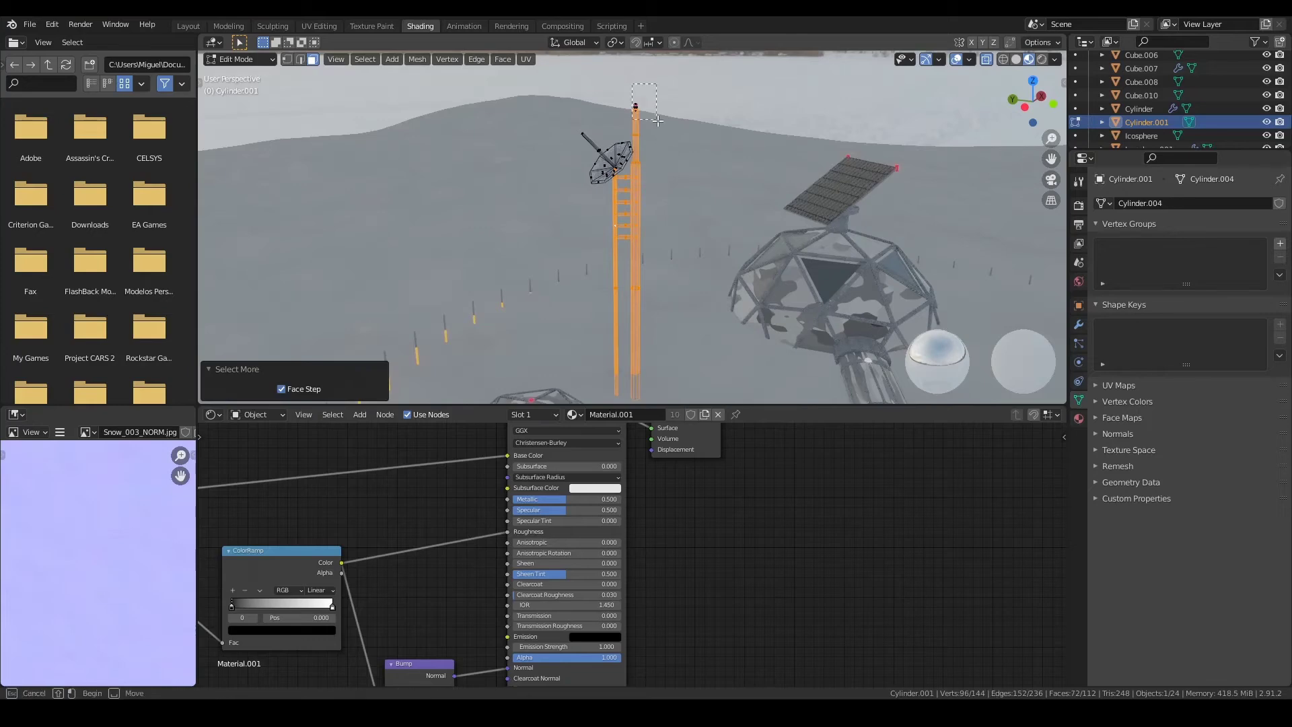
Duplicate the top part of the mast and rotate the copy 161° about Z.
left_click_drag(632, 84, 657, 119)
key("KP_7")
left_click(704, 335)
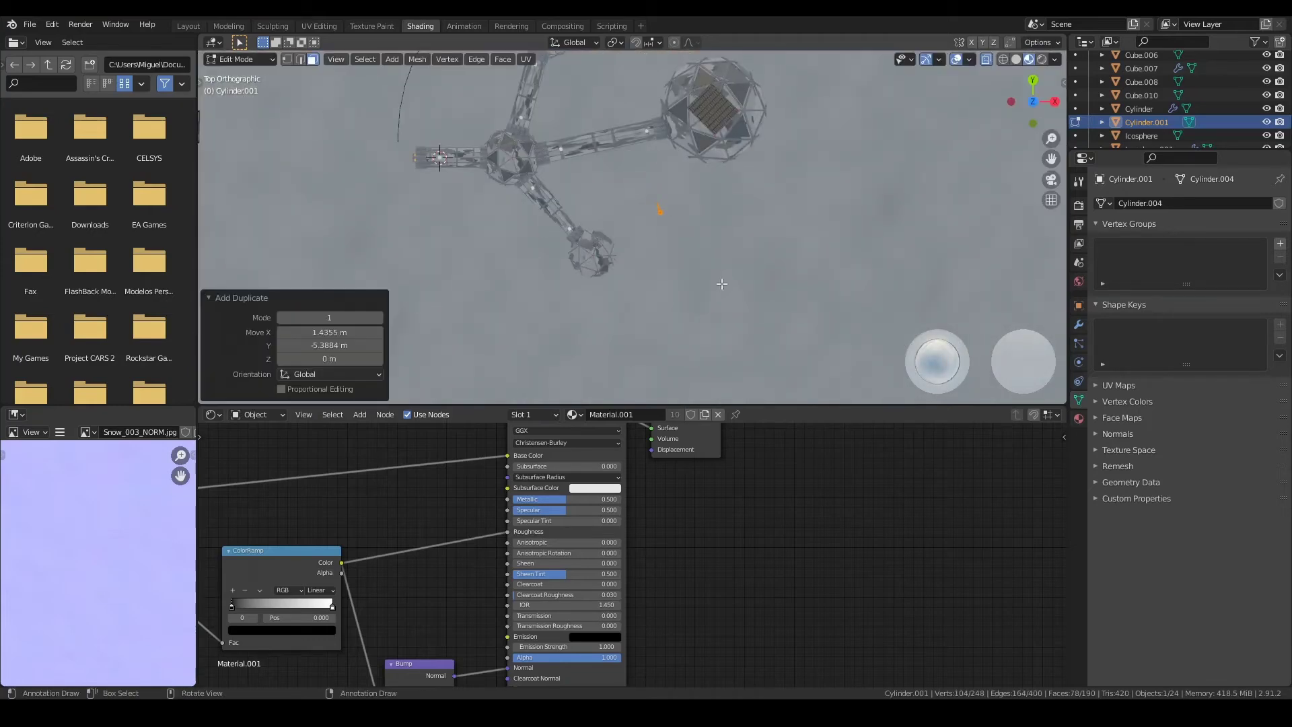
key("r")
left_click(606, 318)
mouse_move(605, 318)
middle_mouse_down()
mouse_move(659, 256)
mouse_move(657, 399)
middle_mouse_up()
Select a single mast rail and set its position in top view.
left_click(657, 399, "ctrl+alt")
key("KP_7")
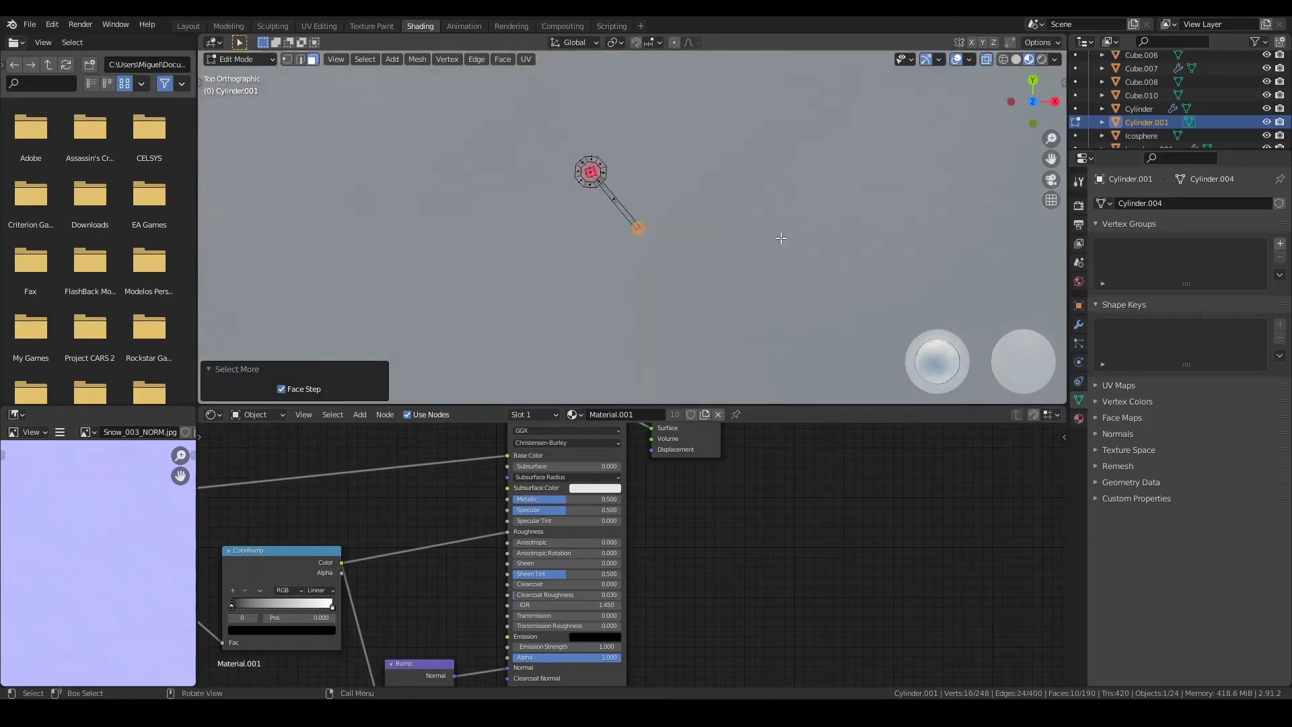
left_click(803, 199)
key("Tab")
mouse_move(802, 199)
middle_mouse_down()
mouse_move(728, 160)
mouse_move(624, 275)
mouse_move(611, 240)
middle_mouse_up()
Add a cube to the mast mesh and scale it to 0.275.
key("Tab")
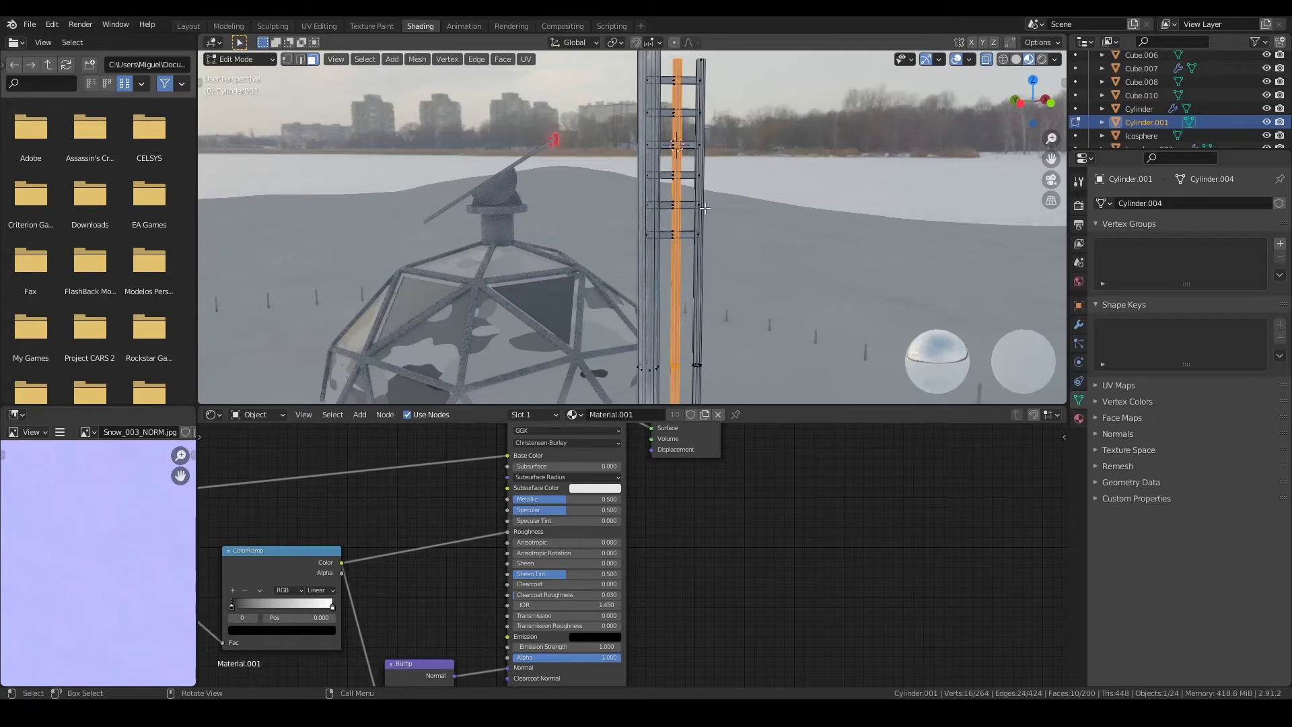
key("shift+a")
type("s0.275")
key("Return")
key("KP_7")
middle_click_drag(721, 232, 770, 202)
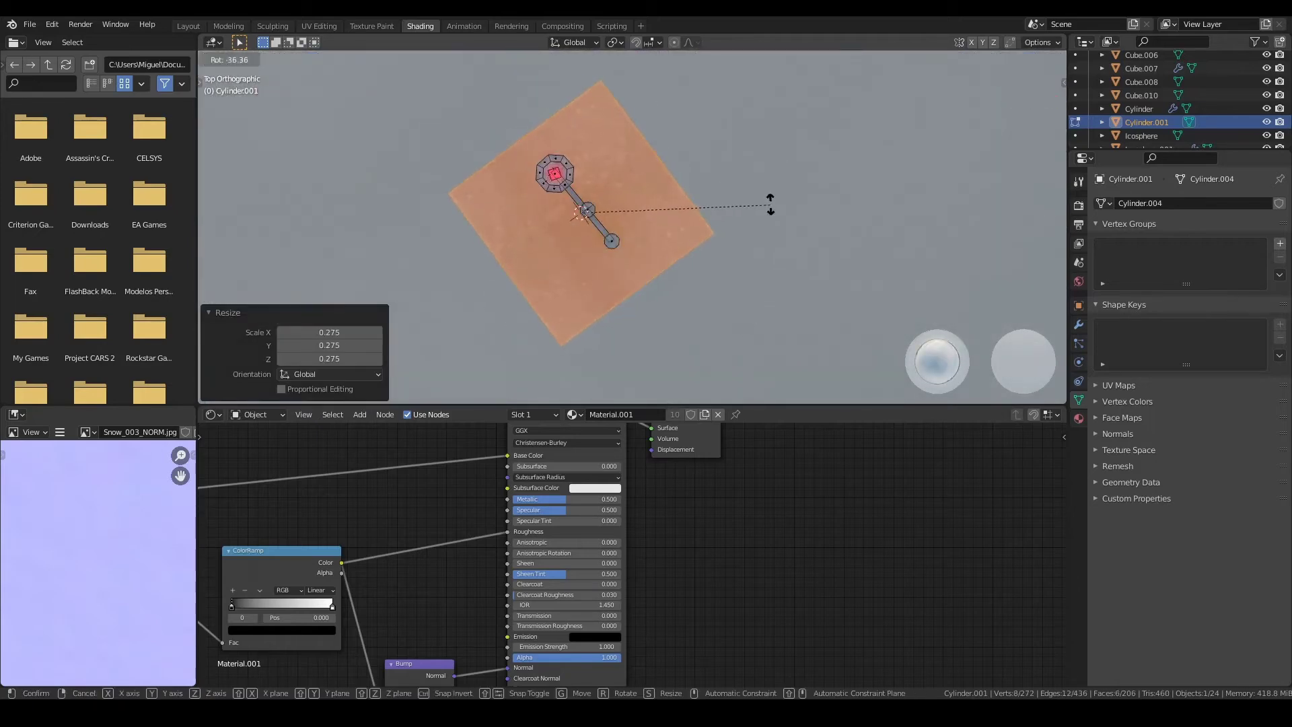
key("s")
left_click(658, 279)
middle_click_drag(657, 279, 650, 306)
Double the box height, resize it, and move it against the mast.
key("s")
key("z")
left_click(673, 222)
middle_click_drag(672, 222, 686, 195)
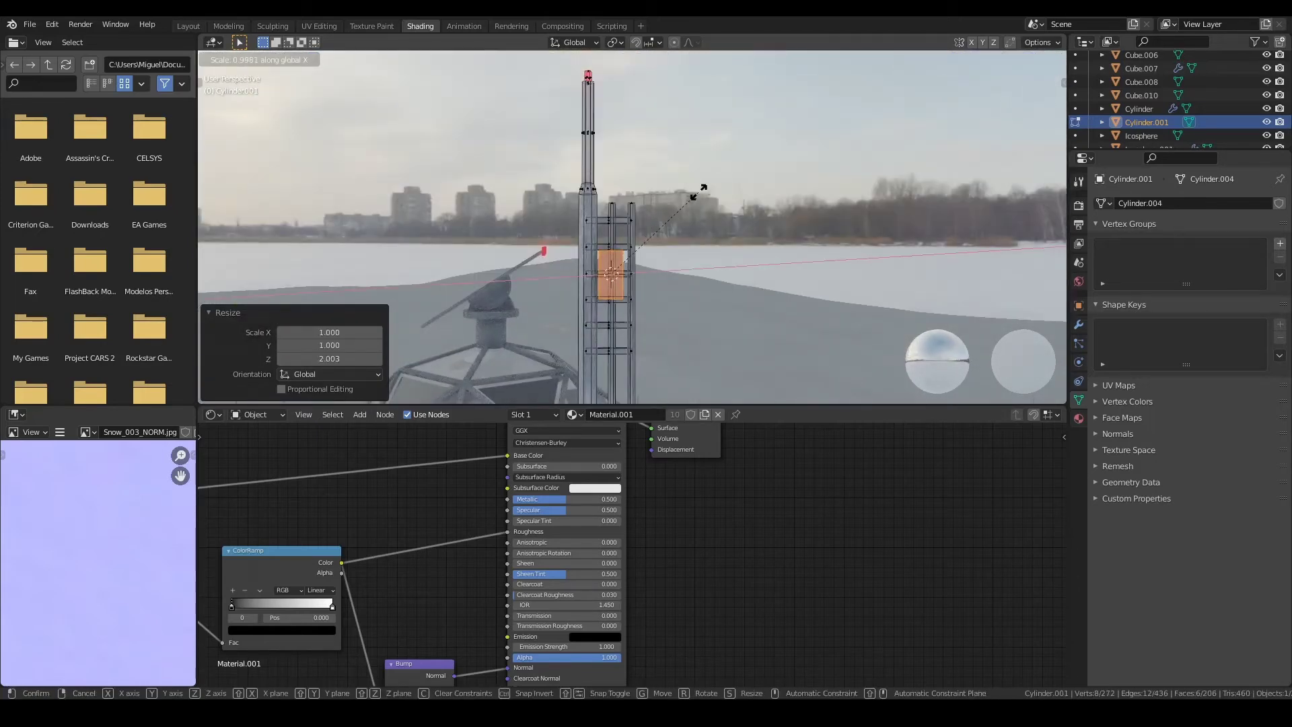
key("KP_7")
key("s")
left_click(703, 259)
key("g")
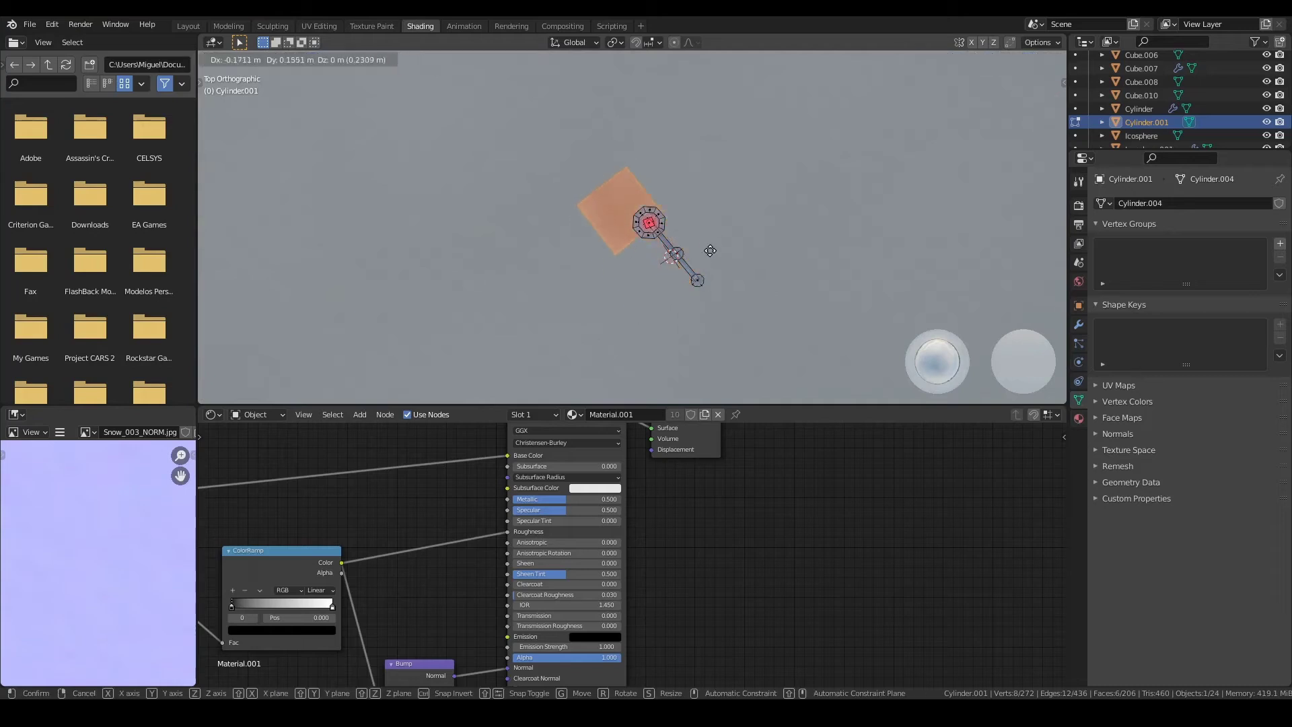
left_click(710, 277)
Duplicate the whole box and place the second box beside the first.
middle_click_drag(710, 278, 659, 288)
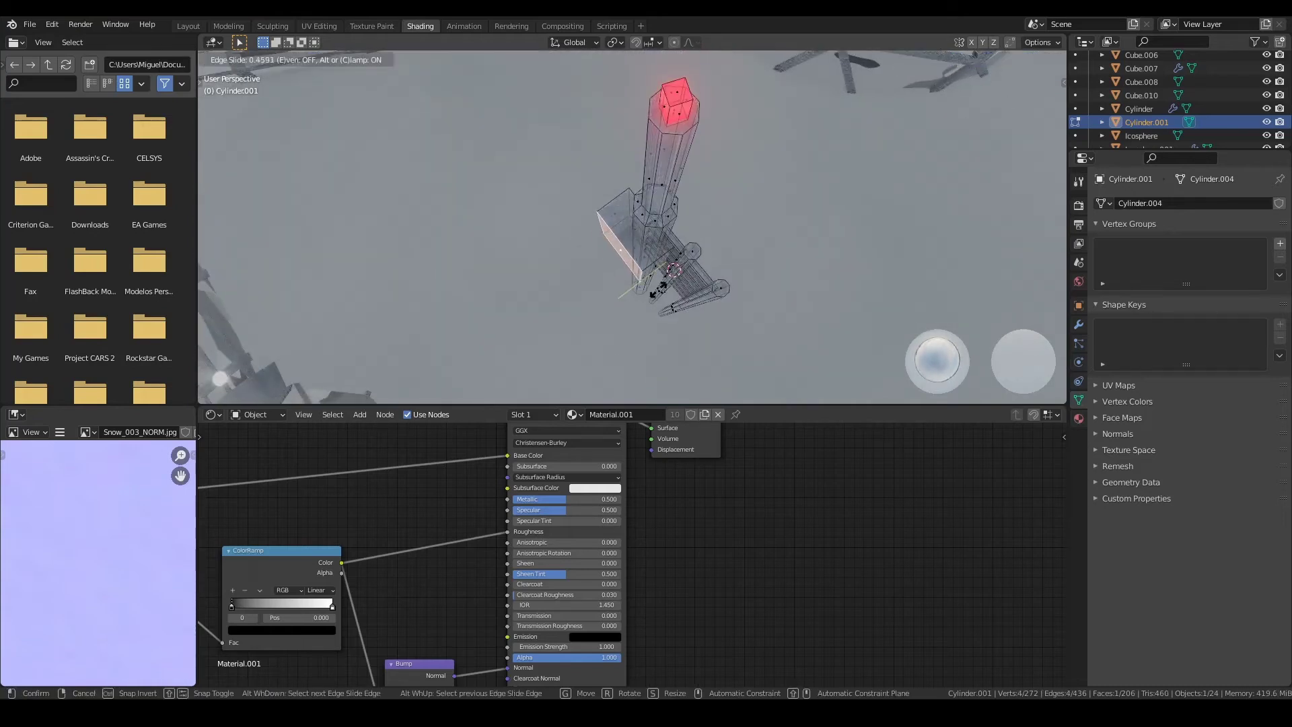
key("ctrl+KP_Add")
key("KP_7")
left_click(703, 338)
middle_click_drag(703, 338, 738, 308)
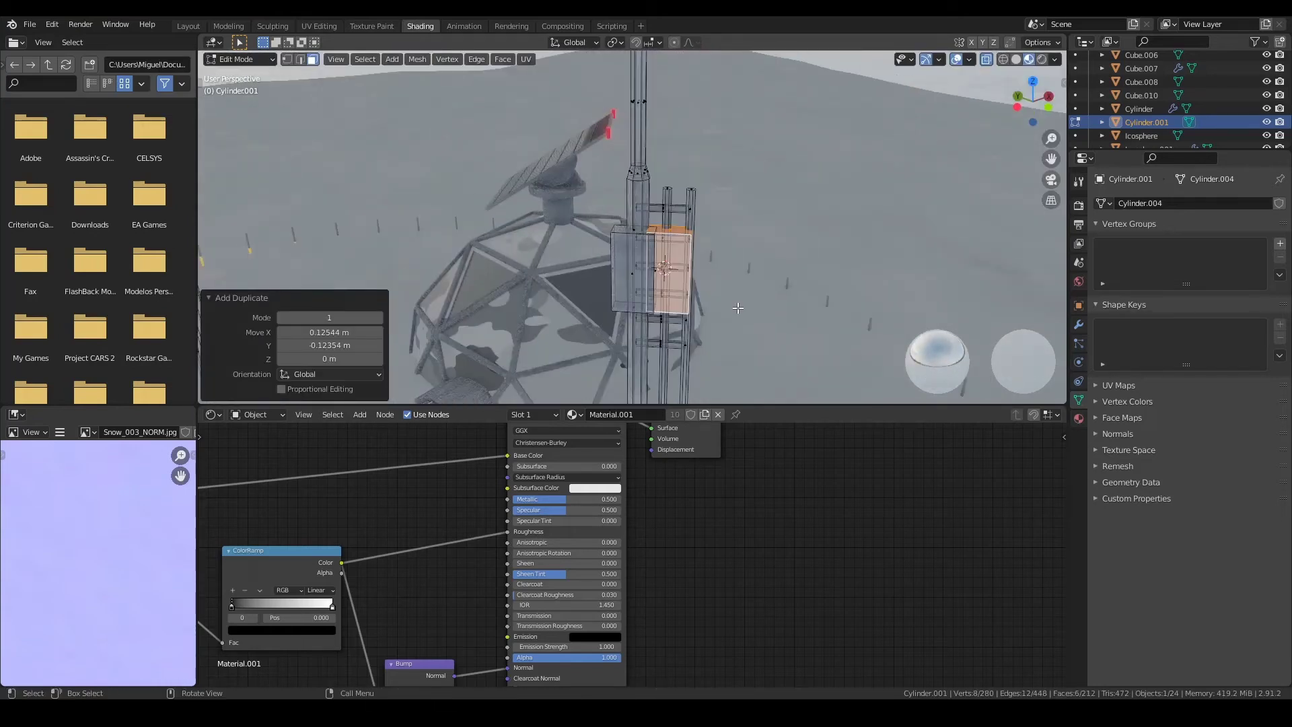
left_click(738, 369)
key("Tab")
key("KP_7")
key("shift+a")
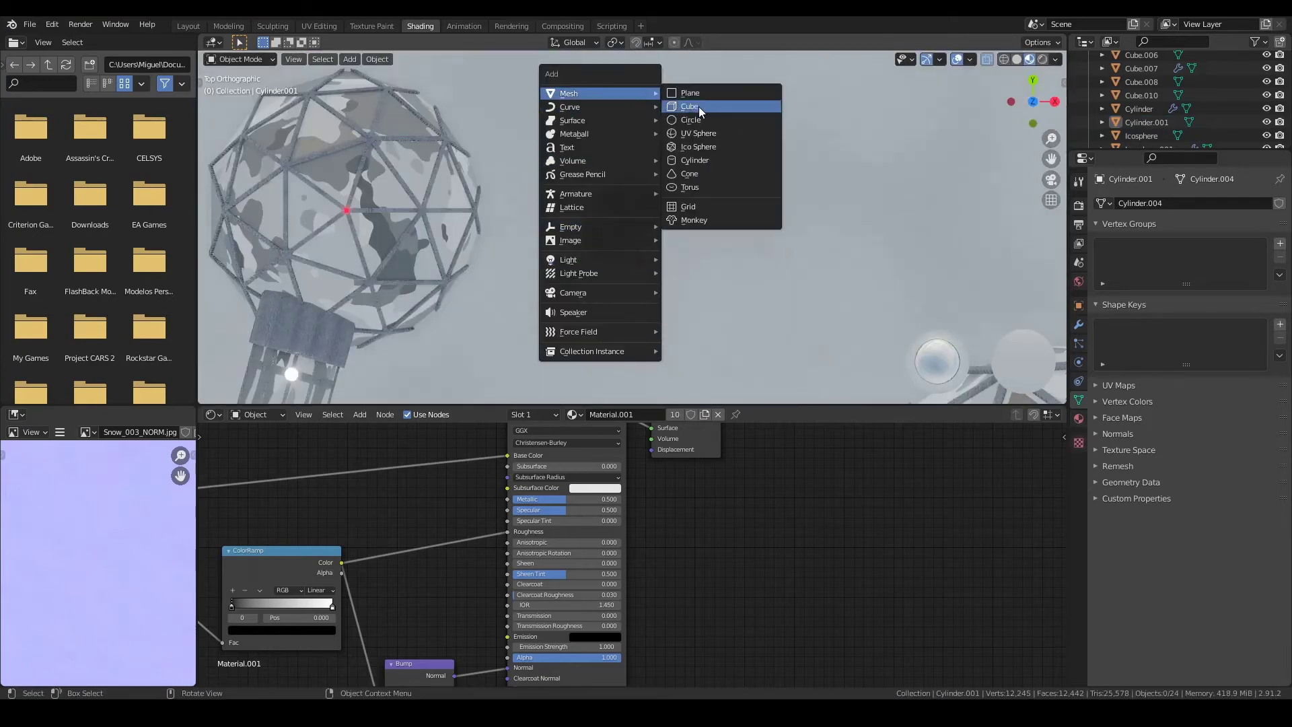
Add a cylinder for the cable and stretch it along Y.
left_click(693, 160)
key("s")
key("y")
left_click(634, 323)
key("g")
key("y")
right_click(782, 85)
Move the cable cylinder into position between the masts.
scroll(660, 257, "down", 3)
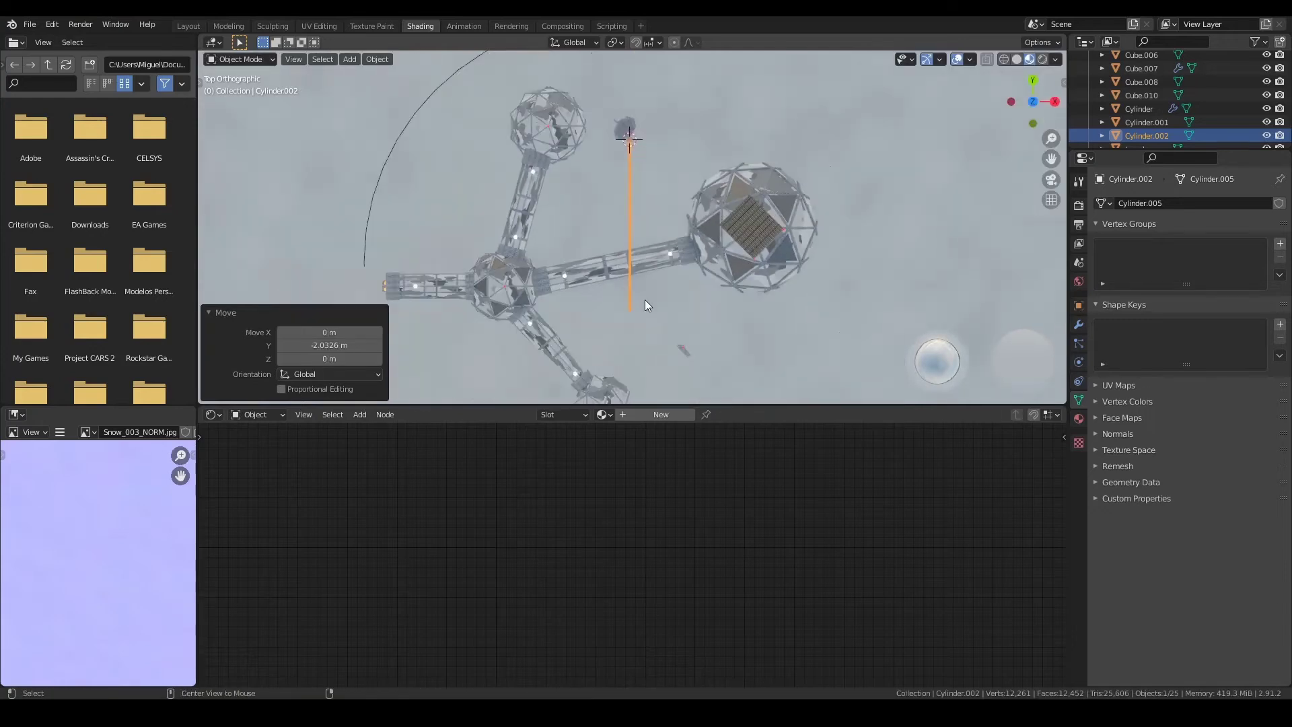
scroll(645, 300, "down", 2)
key("space")
middle_click_drag(649, 205, 652, 237, "shift")
key("g")
left_click(740, 328)
Shorten the cable slightly along Y and rotate it into line.
key("s")
key("y")
left_click(720, 304)
key("r")
left_click(738, 304)
Sag the cable's middle using proportional editing with Smooth falloff.
key("KP_0")
left_click(673, 41)
left_click(693, 41)
left_click(673, 101)
key("g")
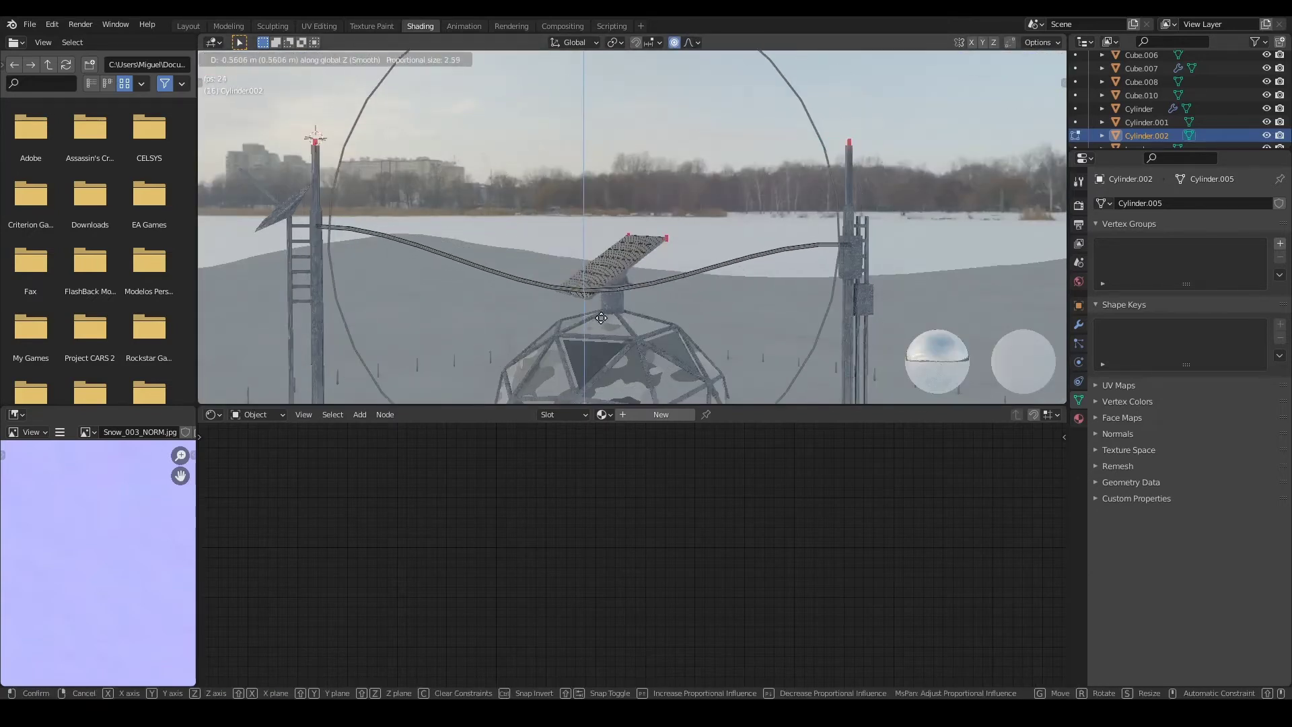
left_click(603, 362)
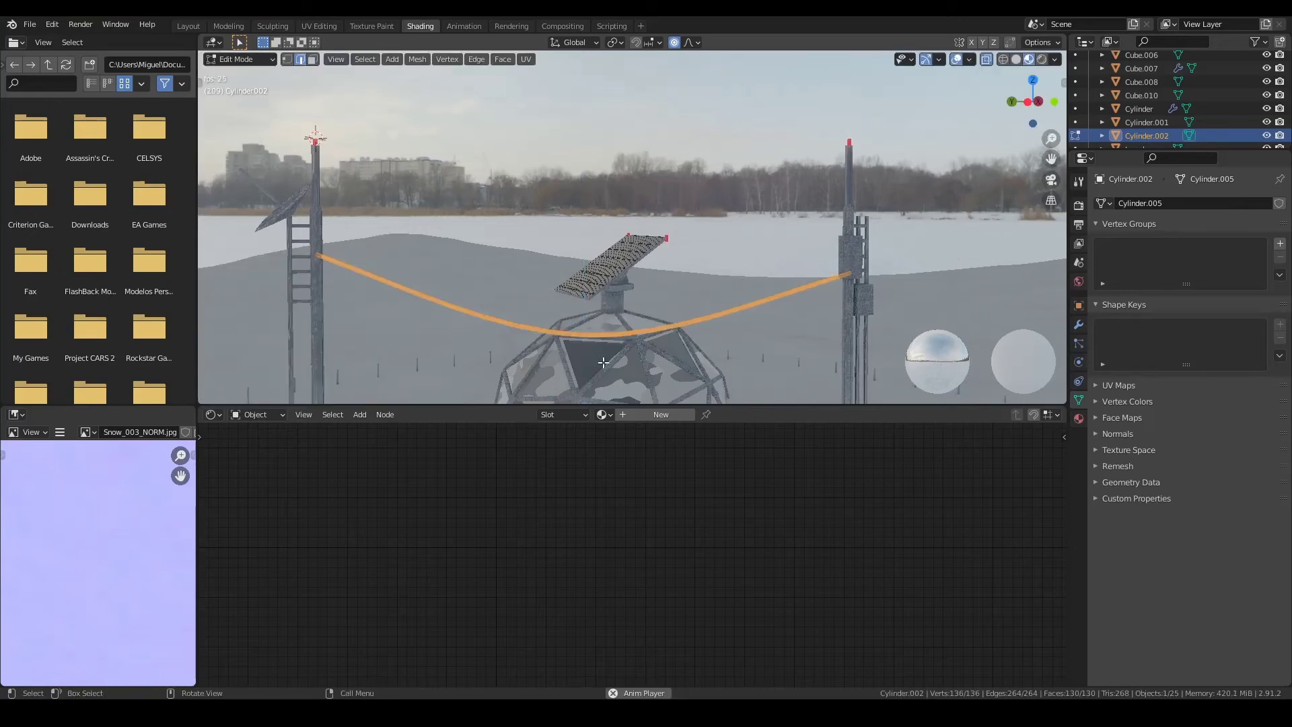
Give the cable Material.013 with black base colour, and show Collection 2 and volume fog.
left_click(601, 415)
left_click(632, 471)
scroll(631, 470, "up", 1)
left_click(588, 455)
left_click_drag(681, 317, 681, 393)
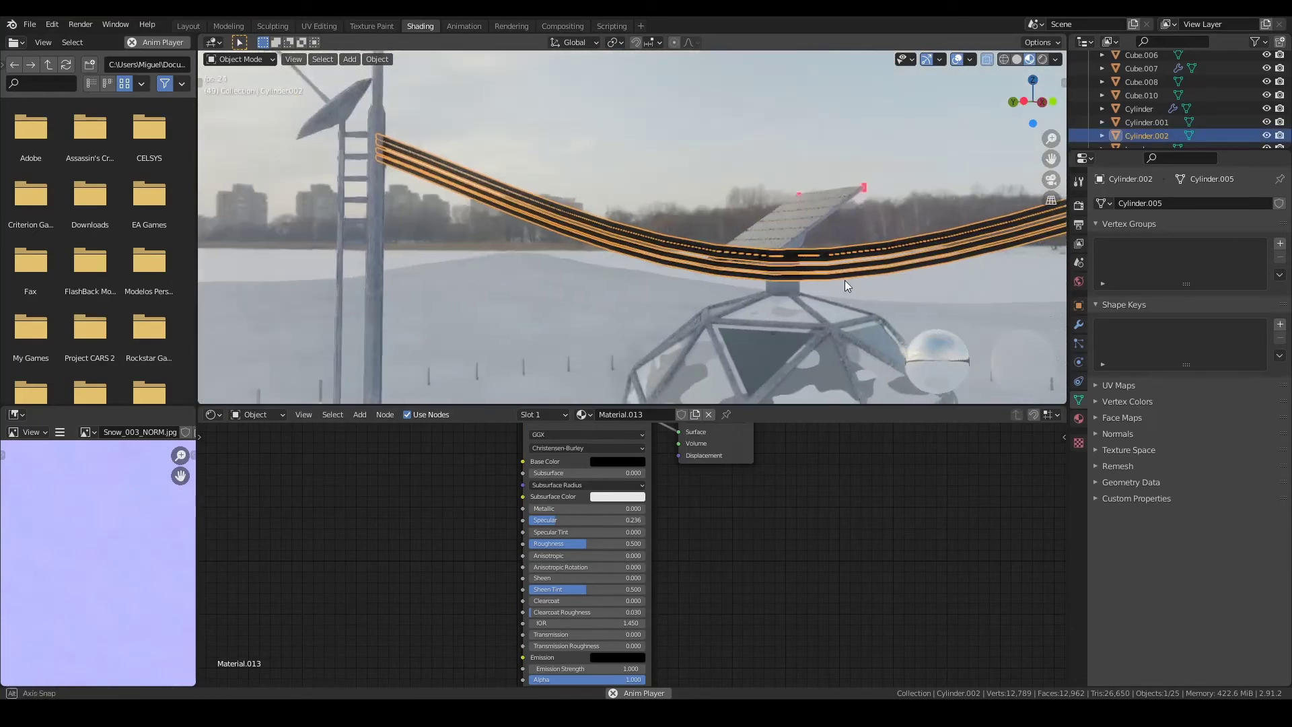
scroll(1153, 110, "down", 5)
left_click(1266, 68)
left_click(1266, 55)
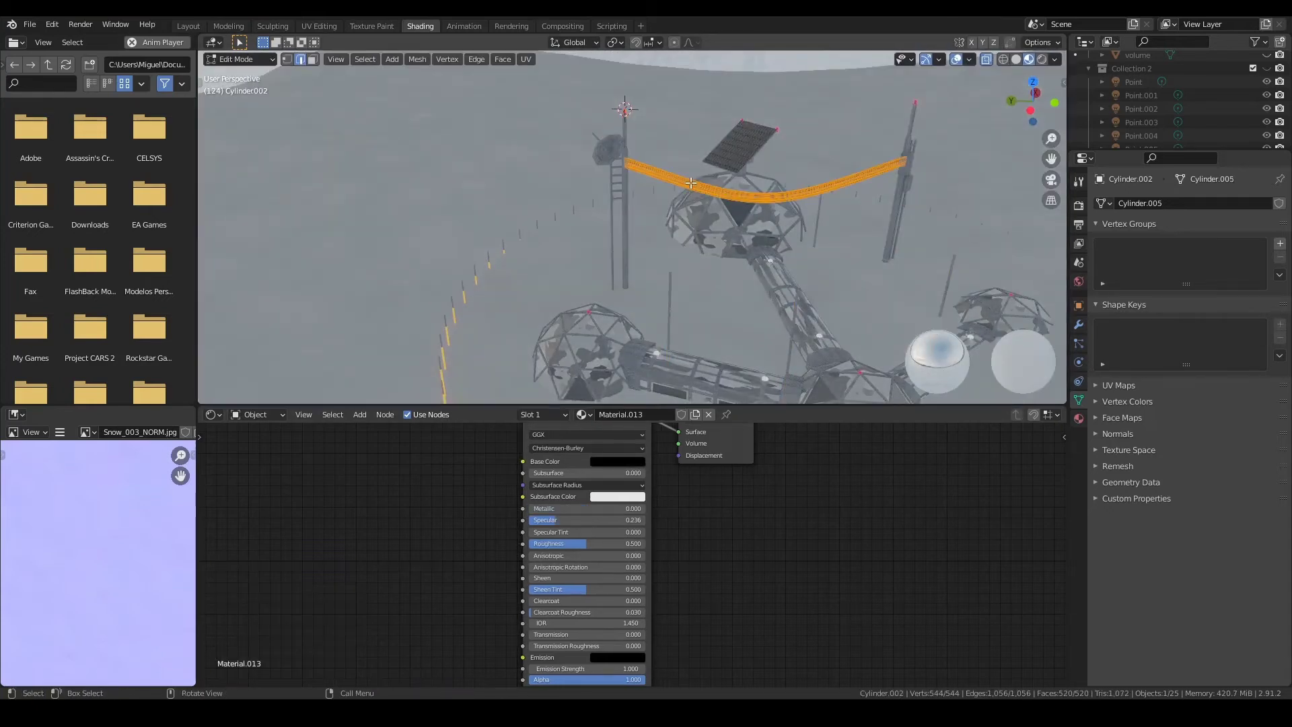
Rotate and move the duplicated cable's end edge toward the other mast in top view.
left_click(566, 242)
middle_click_drag(565, 243, 701, 246)
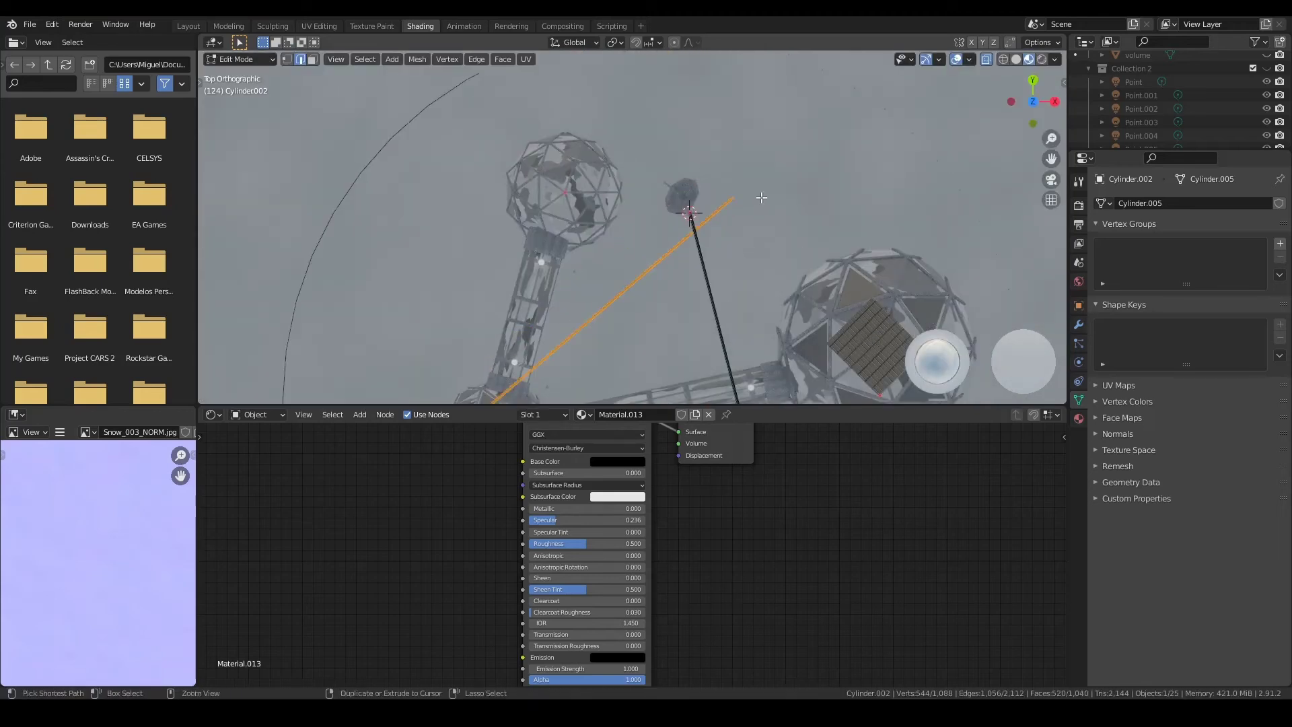
key("KP_7")
key("g")
left_click(759, 333)
key("r")
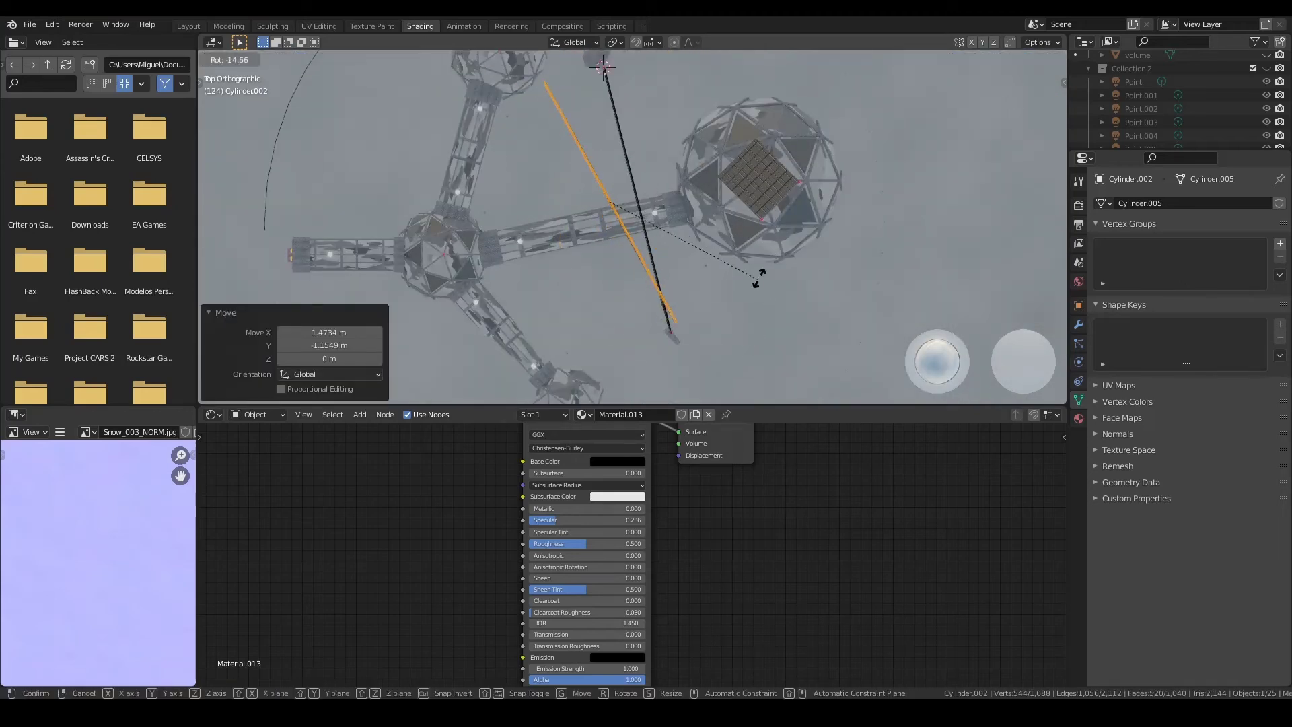
left_click(759, 286)
key("r")
key("g")
key("g")
left_click(800, 268)
Lower the new cable's middle section with smooth proportional falloff.
middle_click_drag(801, 267, 431, 98)
left_click_drag(431, 98, 464, 133)
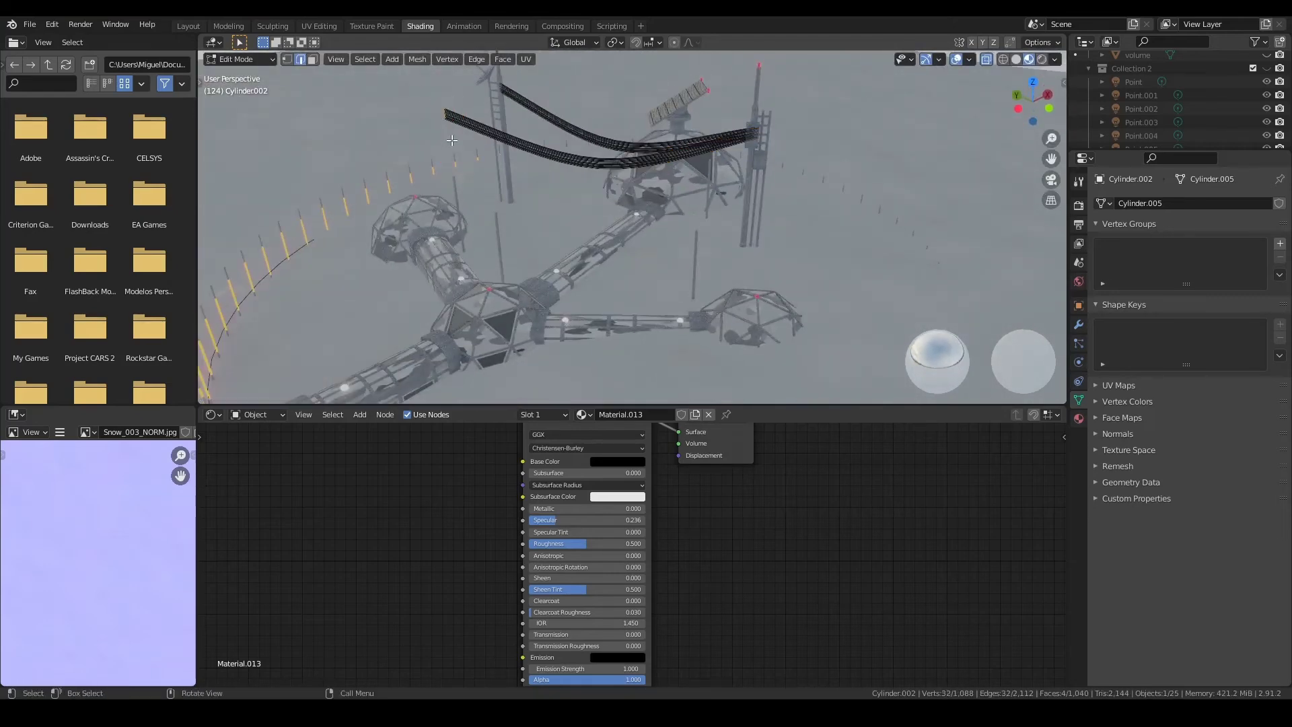
key("g")
key("o")
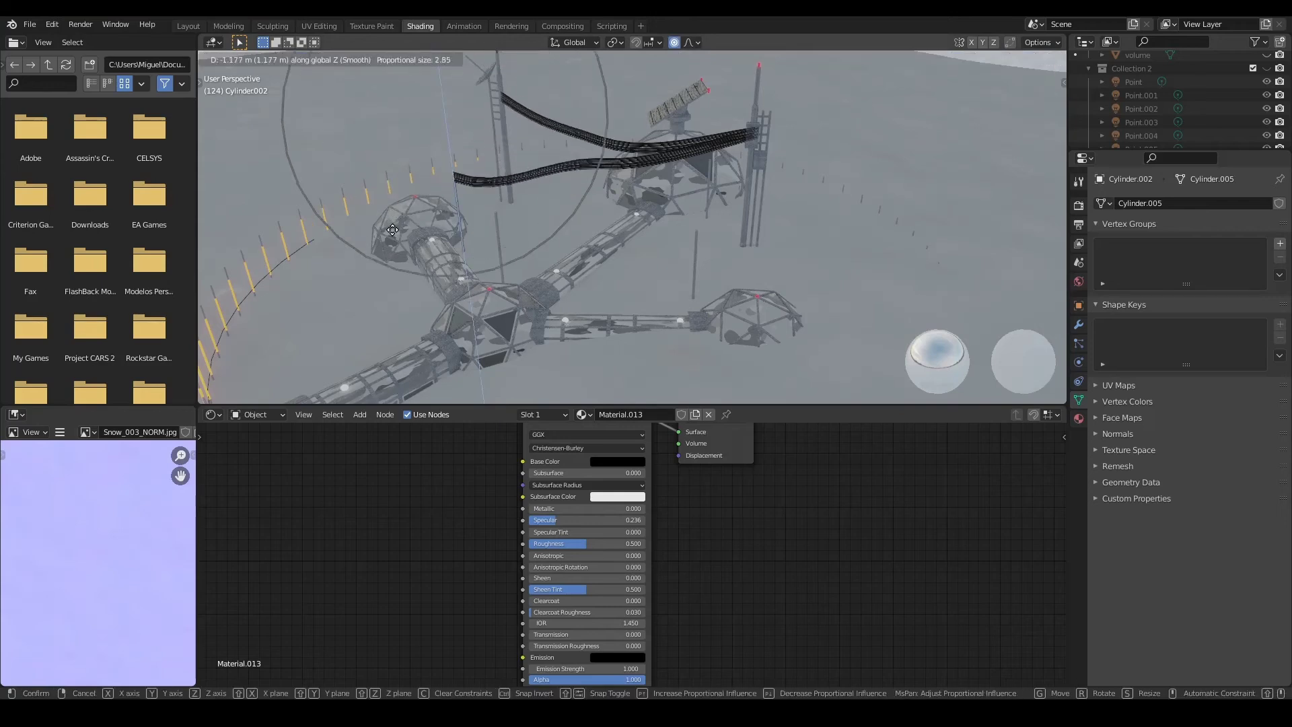
left_click(393, 230)
key("Tab")
Sag Cylinder.003 vertically, then view the camp through the camera.
left_click(475, 157, "alt")
key("Tab")
key("g")
key("z")
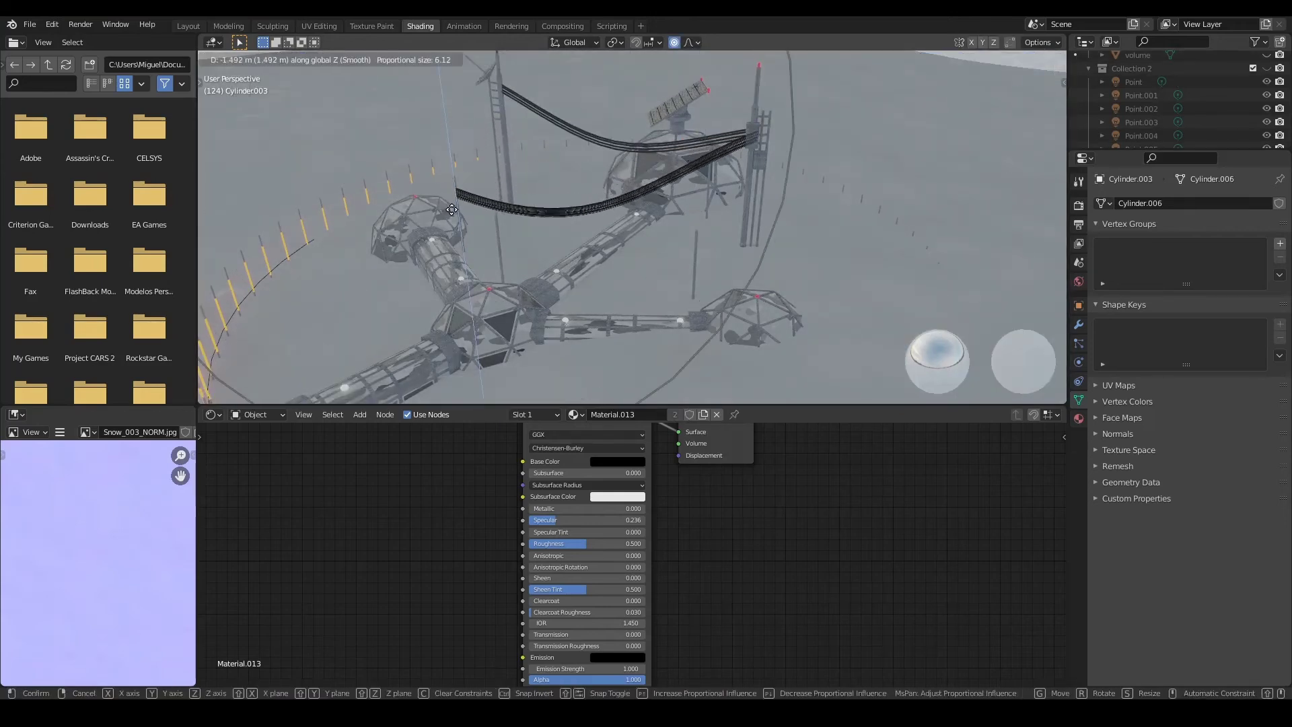
left_click(452, 209)
key("Tab")
key("KP_0")
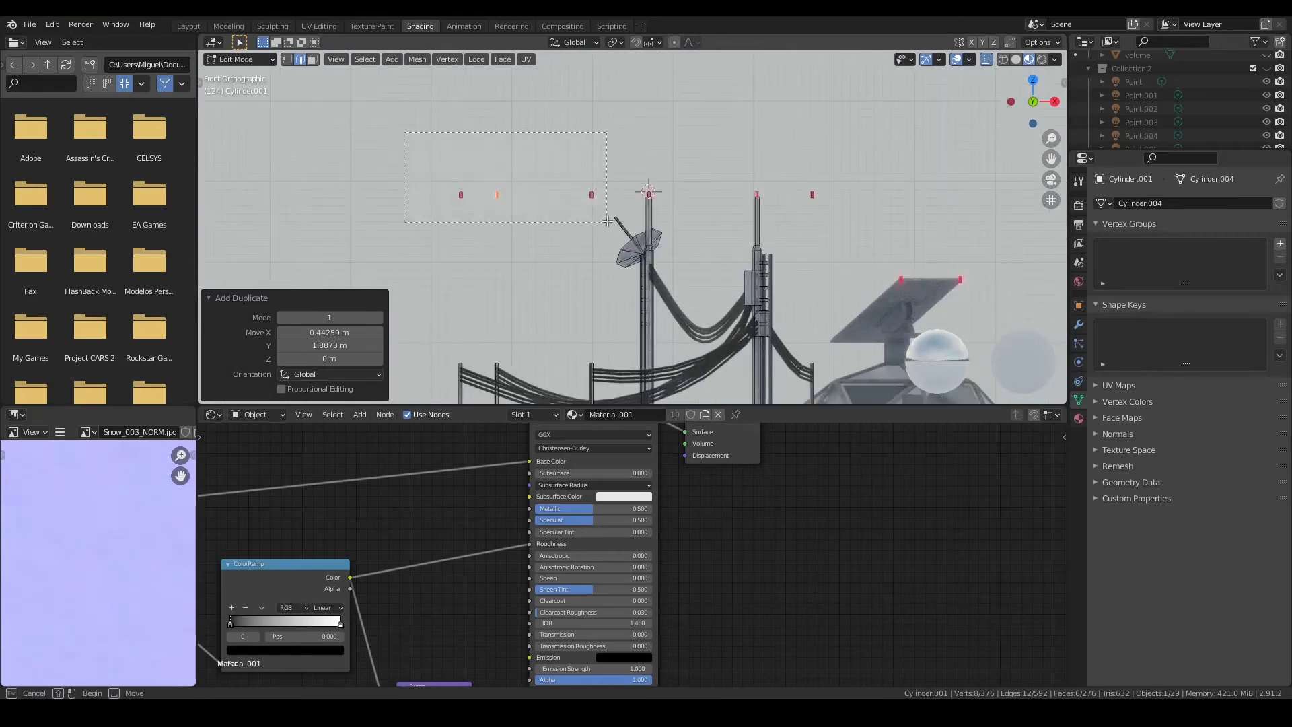
Select the red-capped pole-top vertices and grow the selection across the cap in top view.
left_click_drag(403, 131, 598, 224)
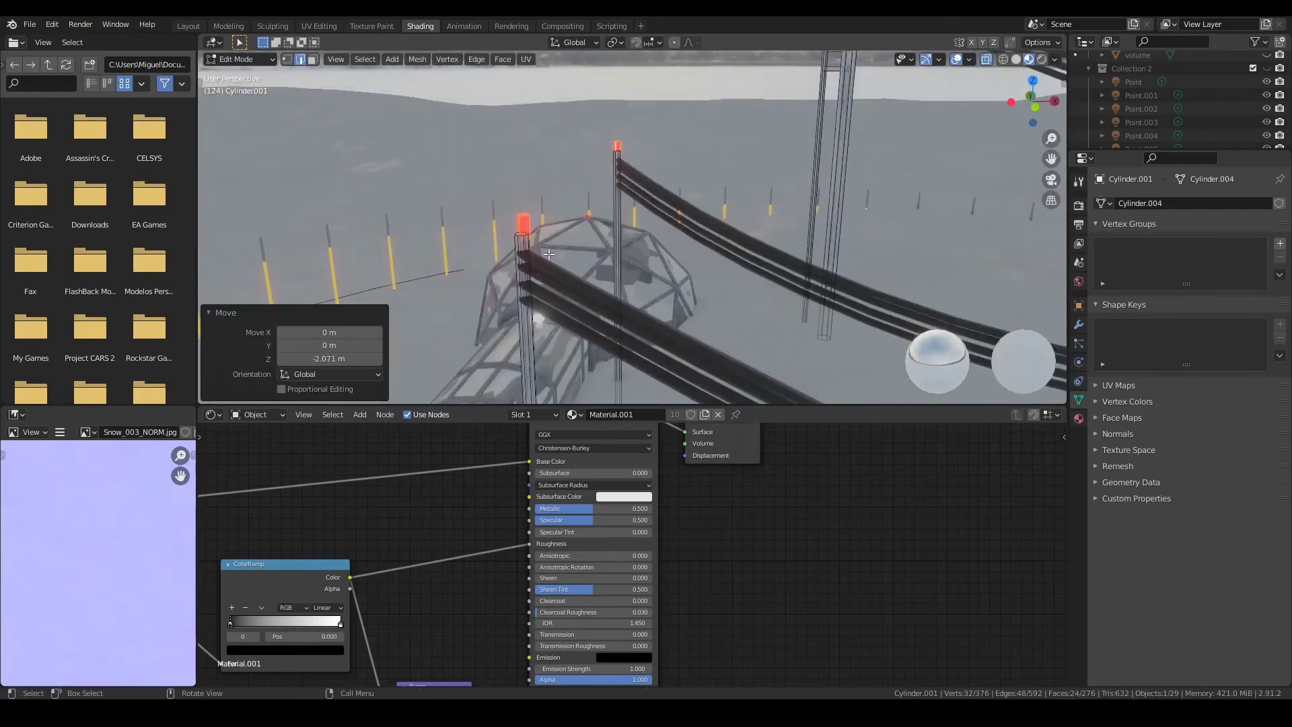
key("KP_7")
scroll(707, 272, "up", 5)
left_click(743, 273)
key("ctrl+KP_Add")
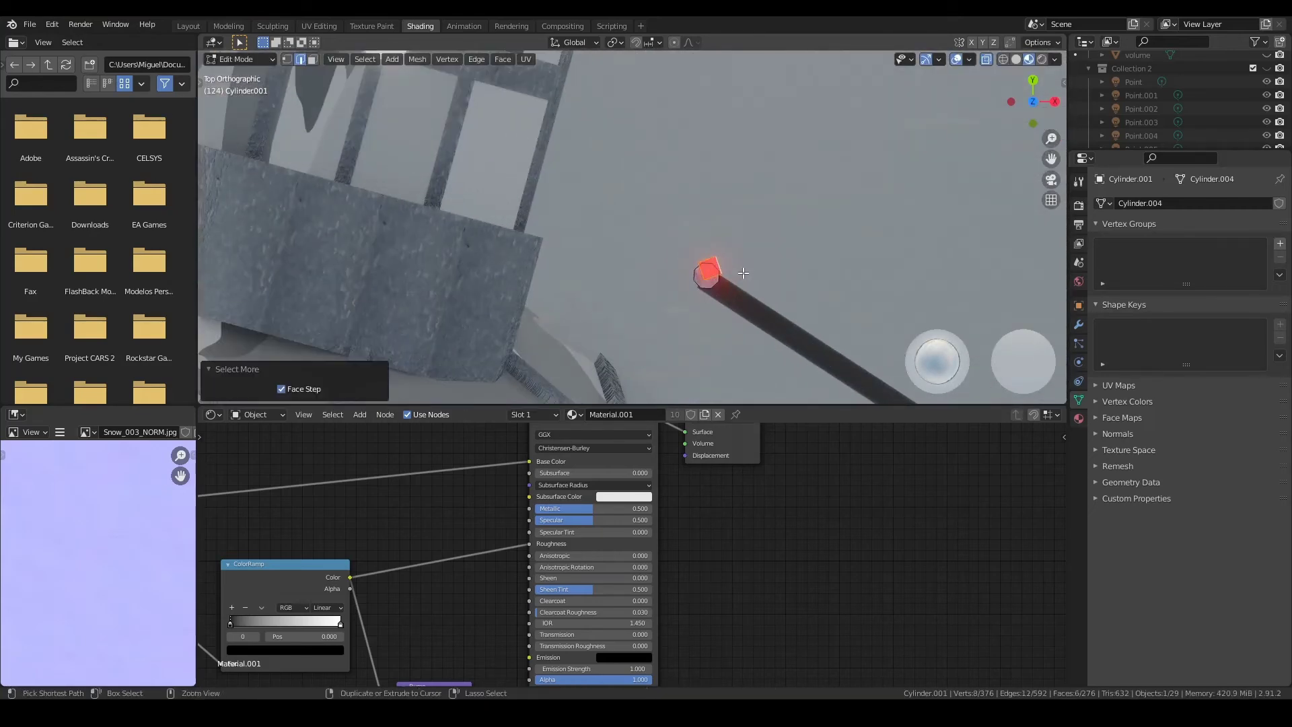
left_click_drag(607, 177, 640, 243)
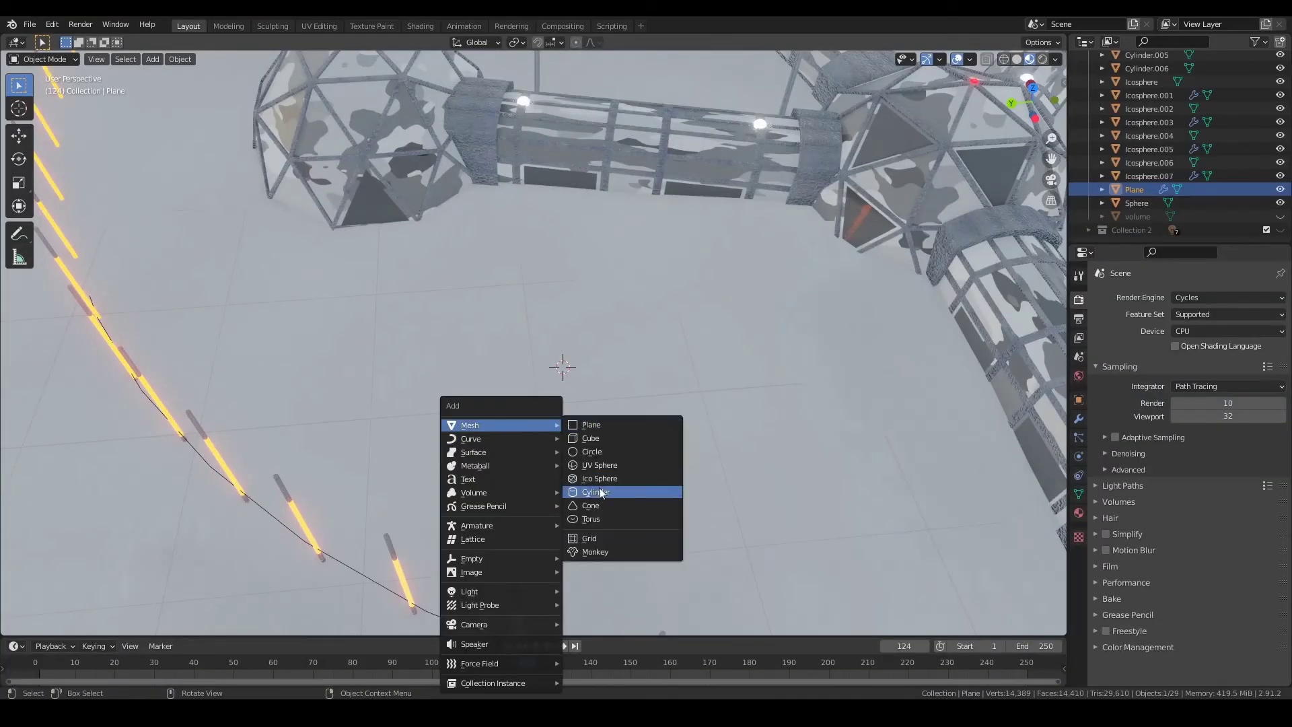
Add a cylinder and give it Material.013.
left_click(584, 493)
key("s")
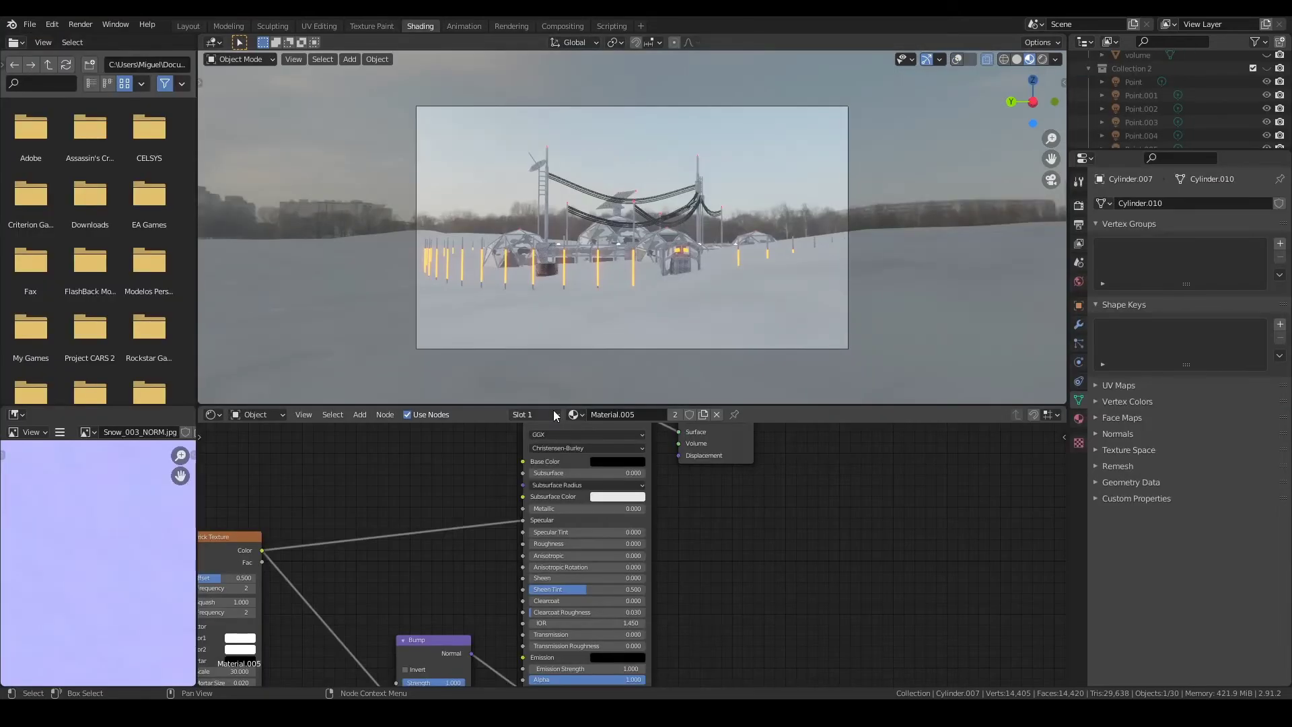
left_click(573, 413)
left_click(633, 546)
Flatten the cylinder and tip it 90° about the X axis.
left_click(198, 27)
scroll(616, 350, "down", 2)
key("s")
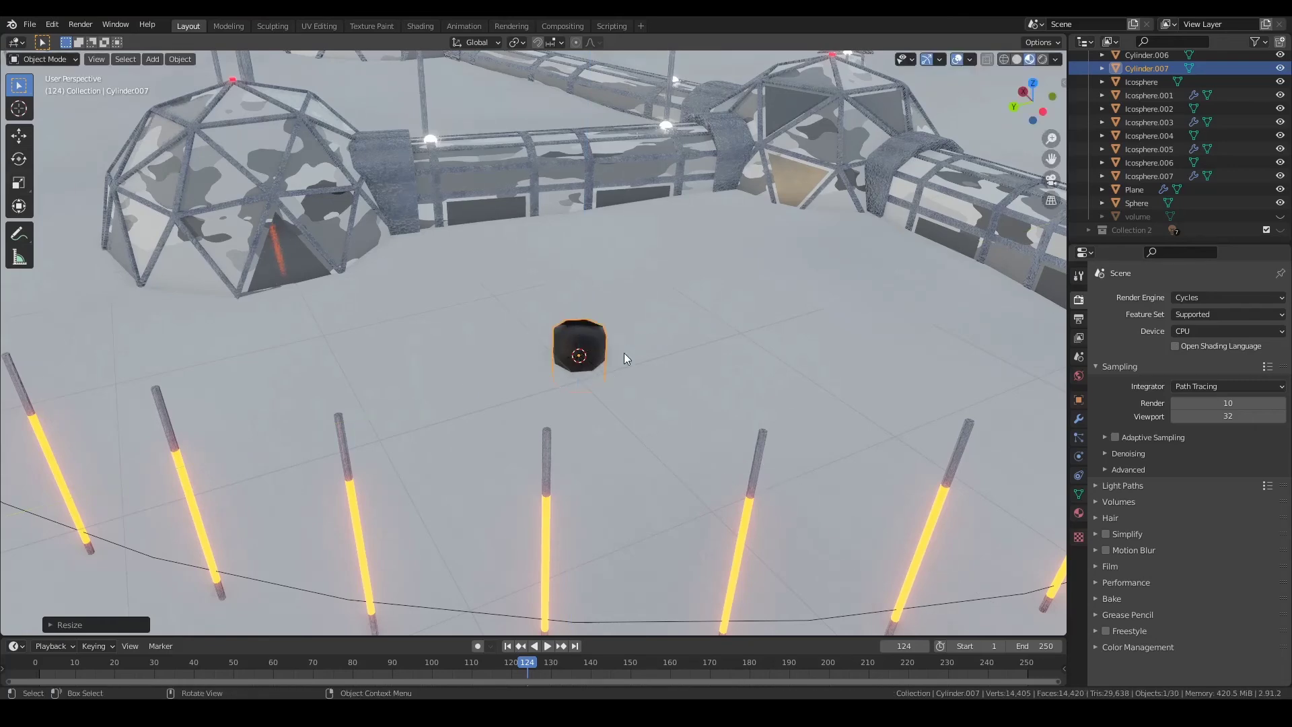
key("KP_7")
scroll(554, 344, "up", 3)
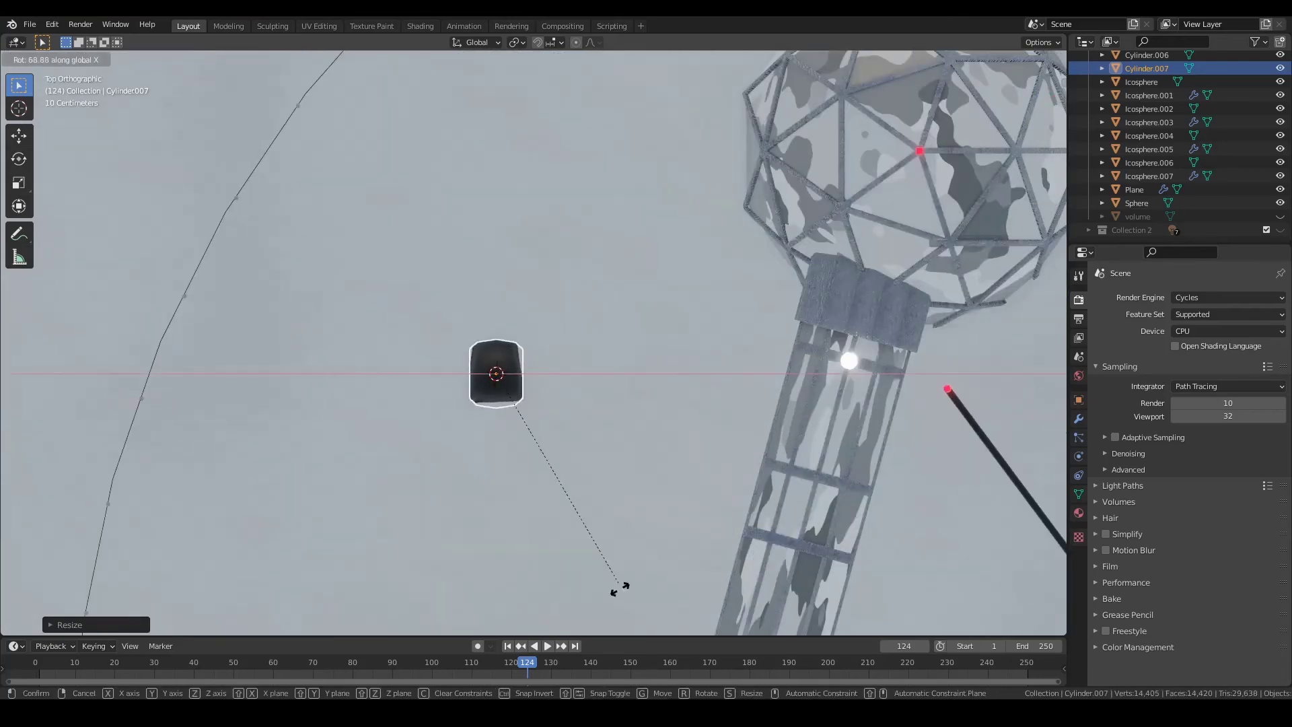
key("Return")
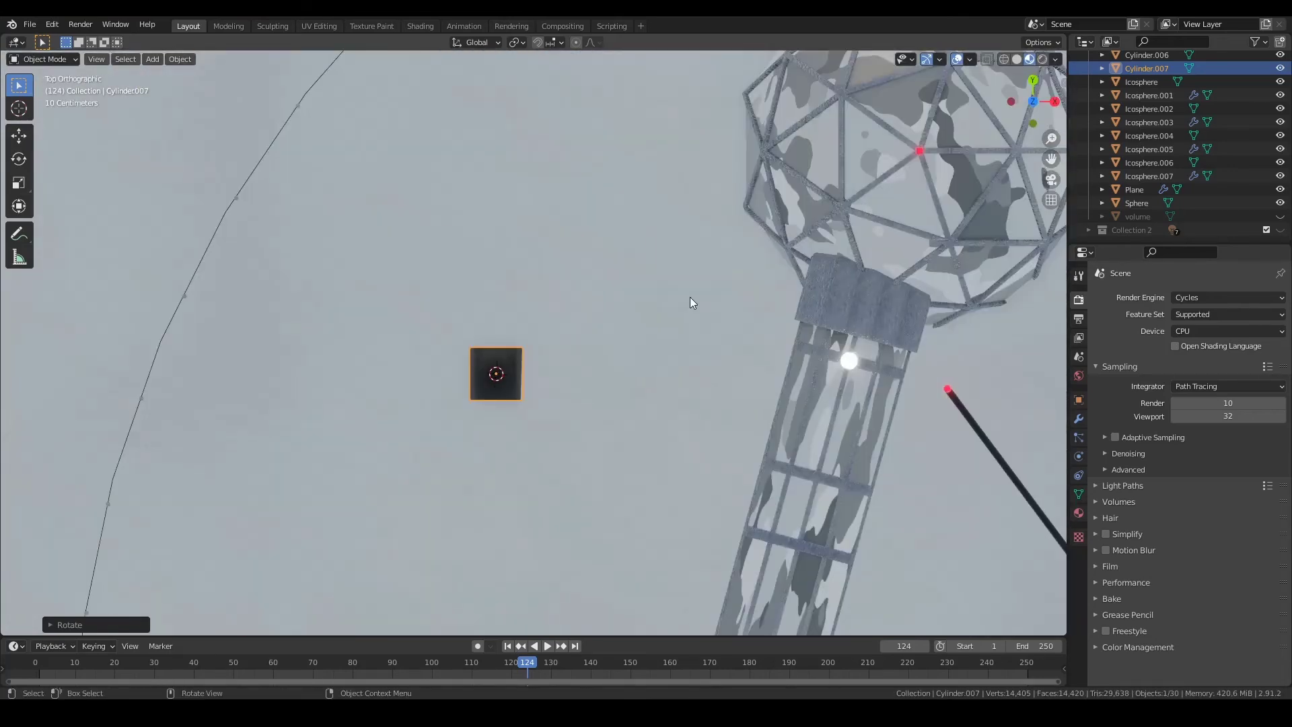
In Edit Mode, rotate the selected face of the cylinder.
key("Tab")
key("s")
key("Escape")
key("r")
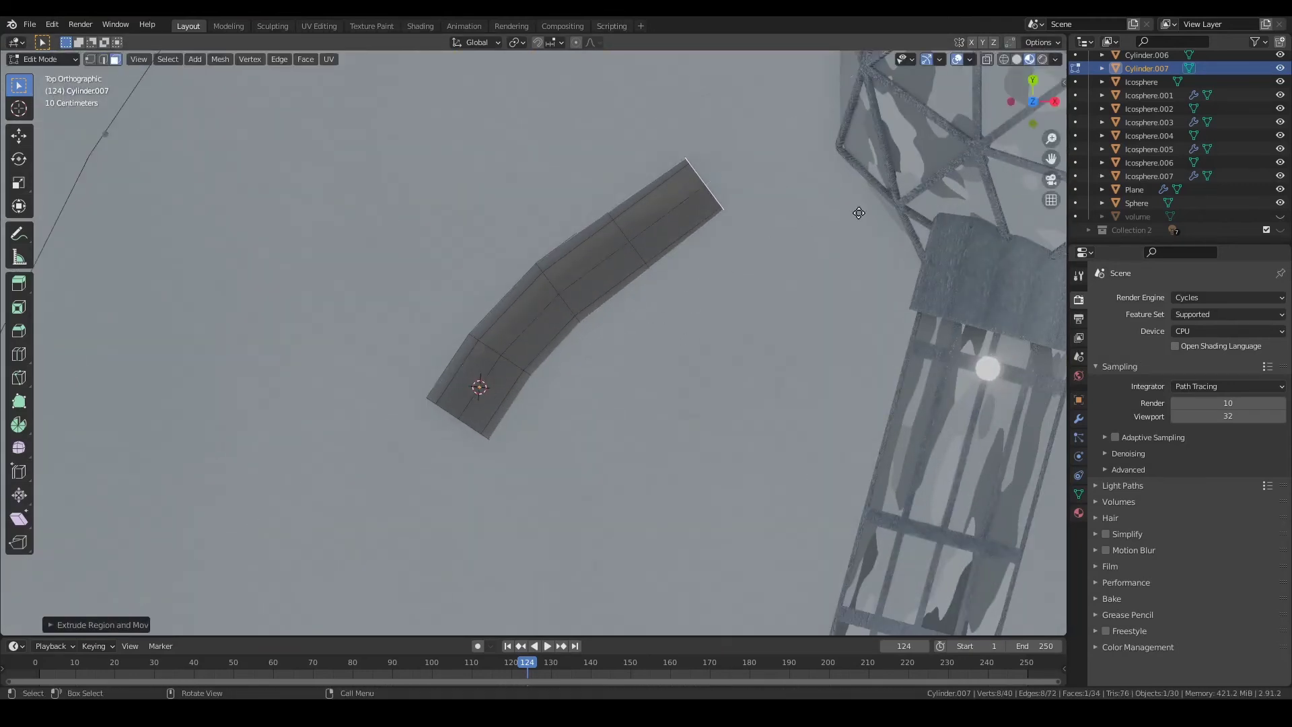
left_click(908, 222)
Bend the strip with a smooth proportional move and place the extruded segment.
middle_click_drag(908, 222, 469, 339)
key("g")
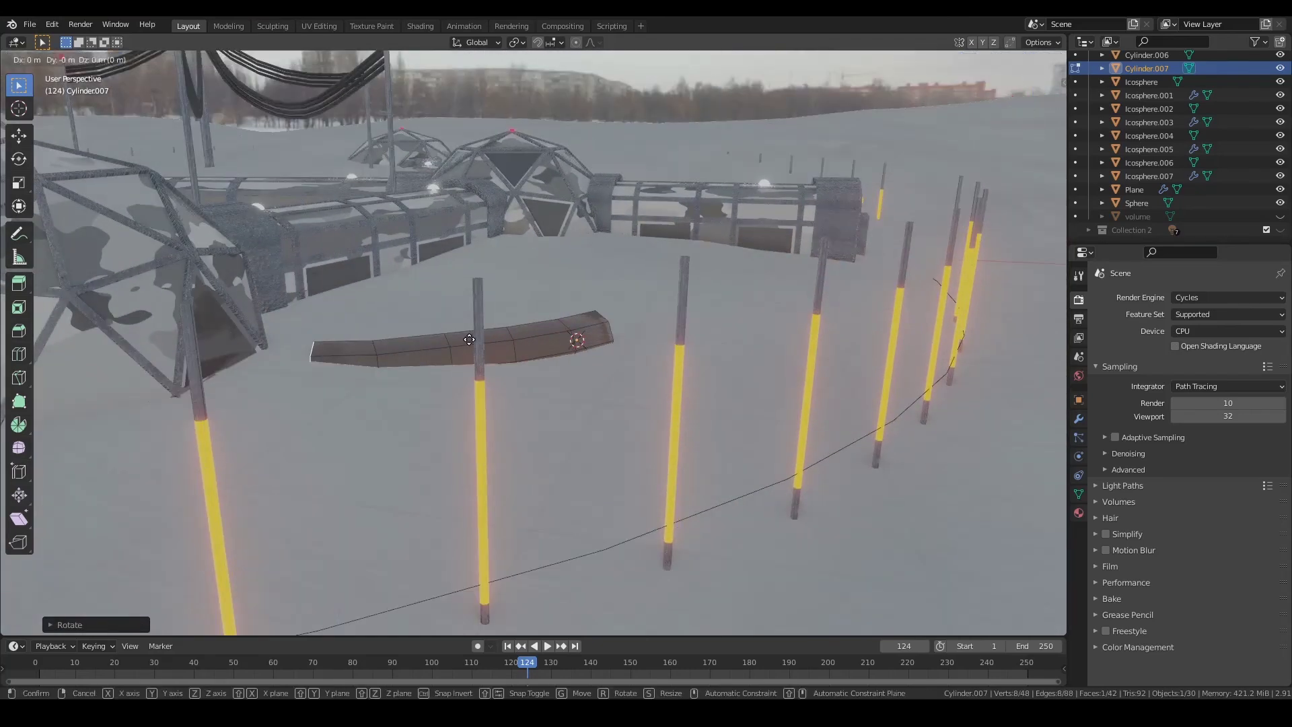
left_click(367, 336)
middle_click_drag(367, 336, 522, 388)
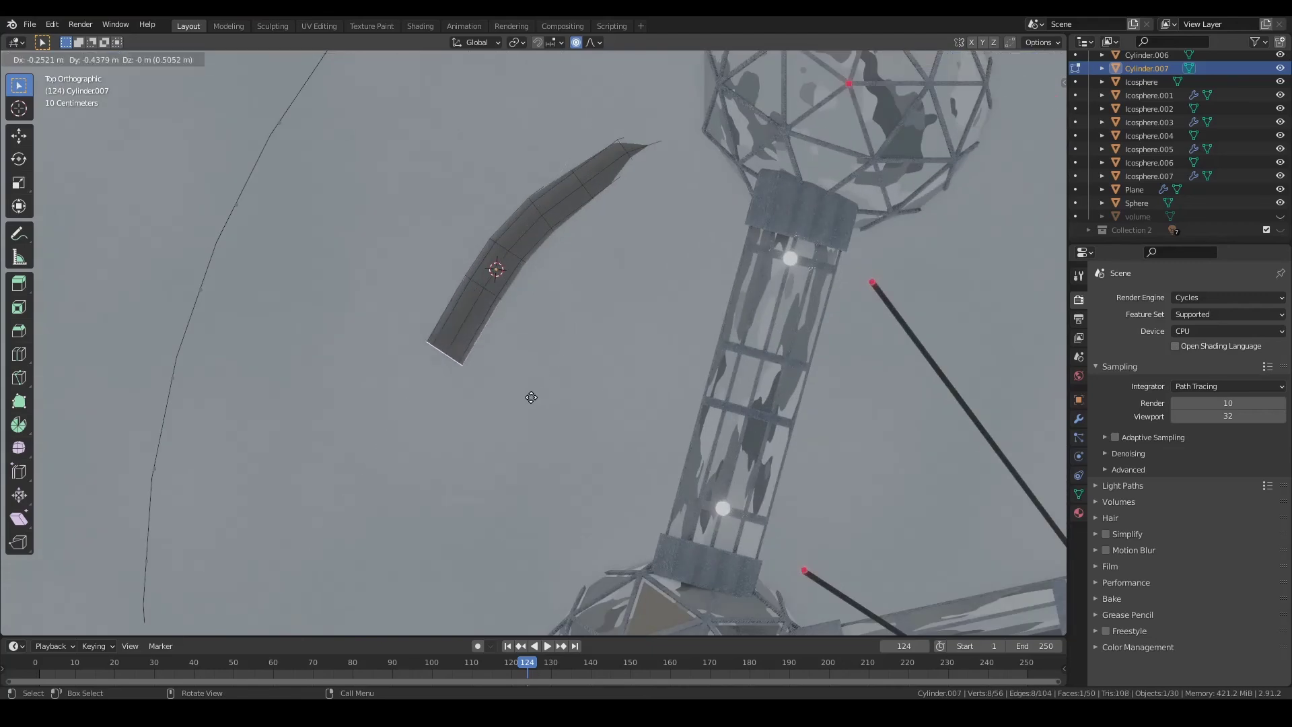
left_click(531, 397)
key("o")
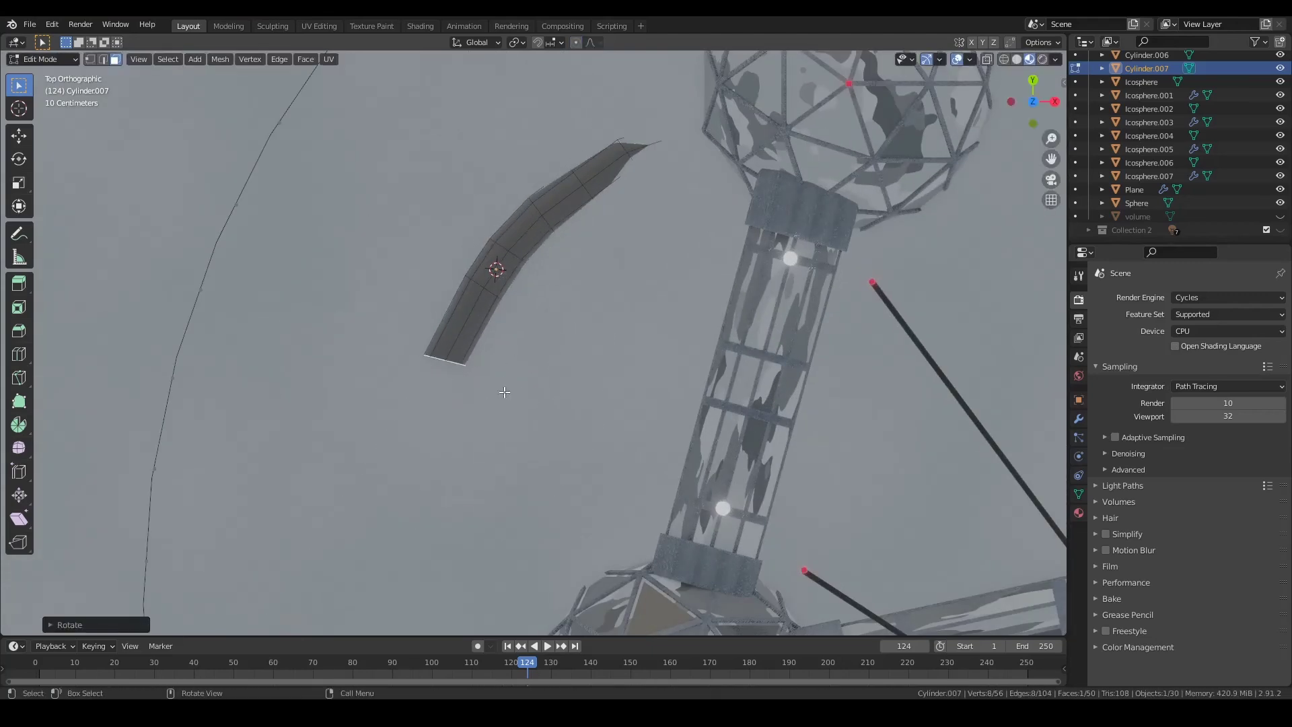
Extrude another strip segment vertically along Z.
middle_click_drag(520, 472, 574, 399)
key("e")
key("z")
left_click(574, 423)
mouse_move(573, 423)
middle_mouse_down()
mouse_move(632, 378)
mouse_move(522, 398)
mouse_move(433, 368)
mouse_move(581, 397)
middle_mouse_up()
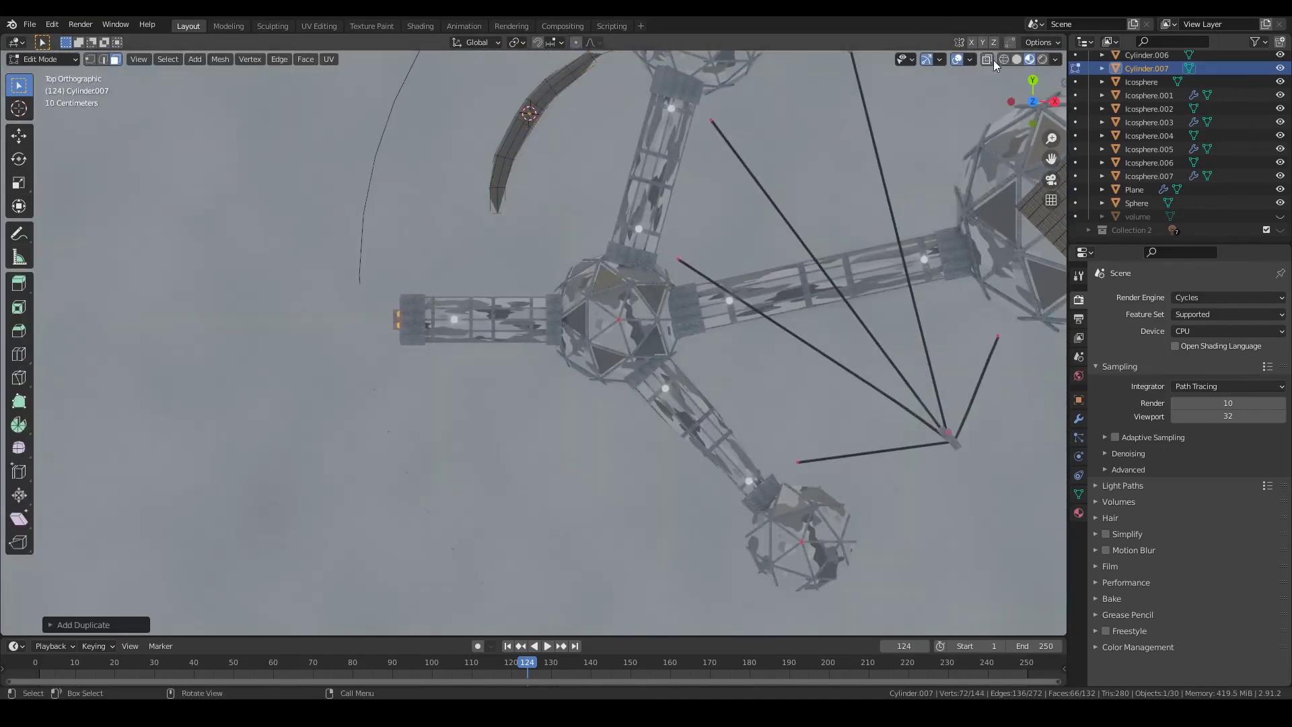
mouse_move(677, 313)
middle_mouse_down()
mouse_move(727, 397)
mouse_move(639, 404)
mouse_move(545, 378)
middle_mouse_up()
key("KP_1")
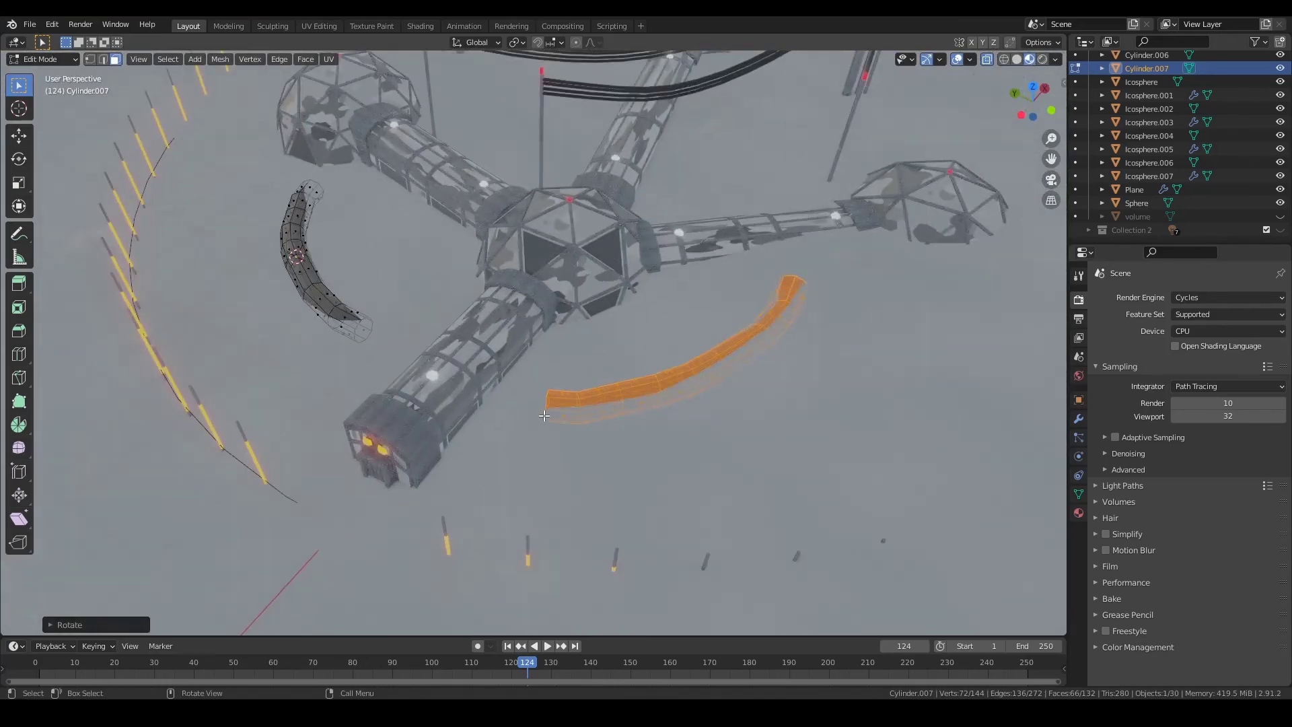
Sag a strip face along Z with proportional editing, then select the right drift's edge loop.
left_click(545, 384)
key("o")
key("g")
key("z")
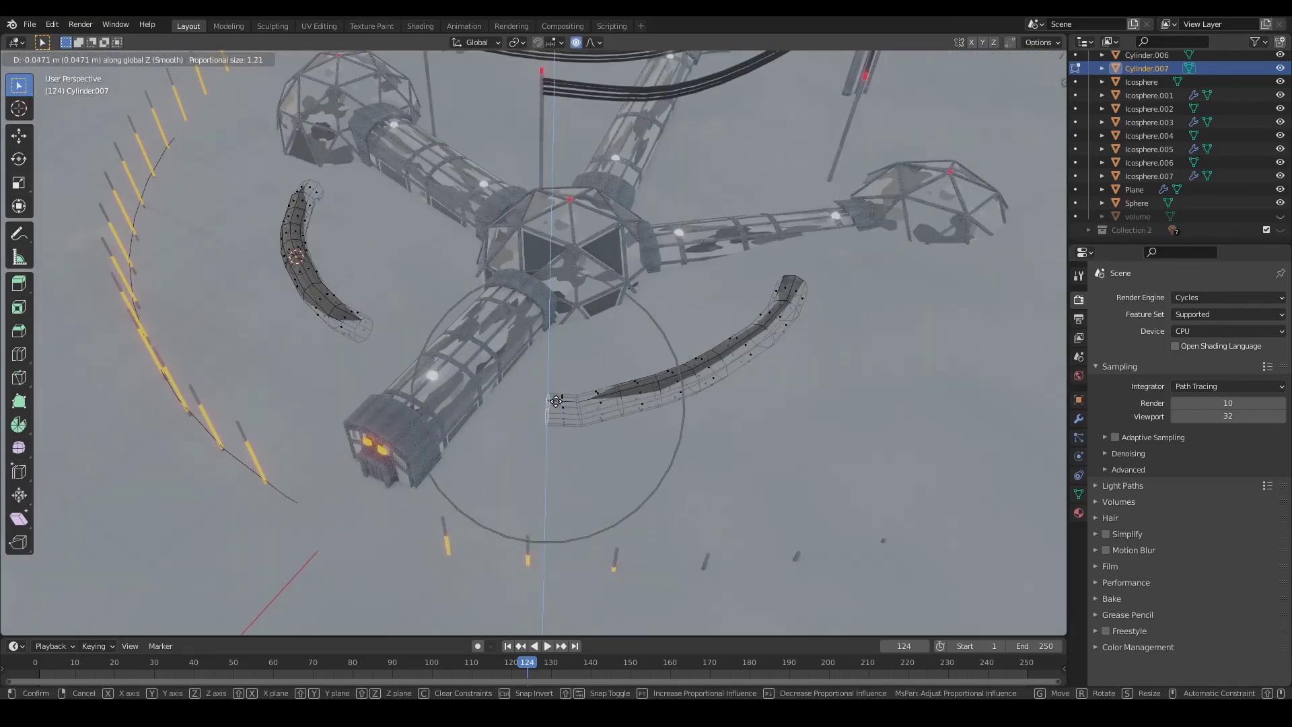
left_click(668, 468)
middle_click_drag(668, 468, 528, 417)
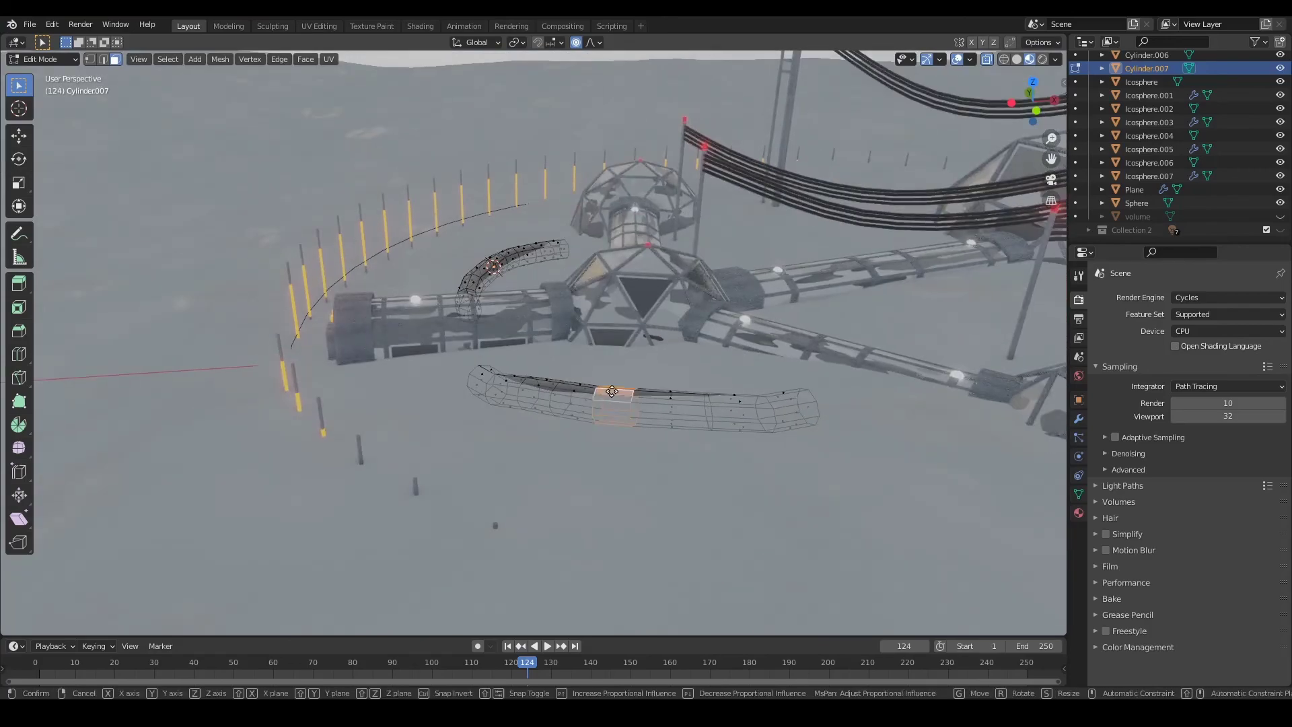
mouse_move(612, 391)
middle_mouse_down()
mouse_move(716, 397)
mouse_move(736, 433)
mouse_move(697, 445)
middle_mouse_up()
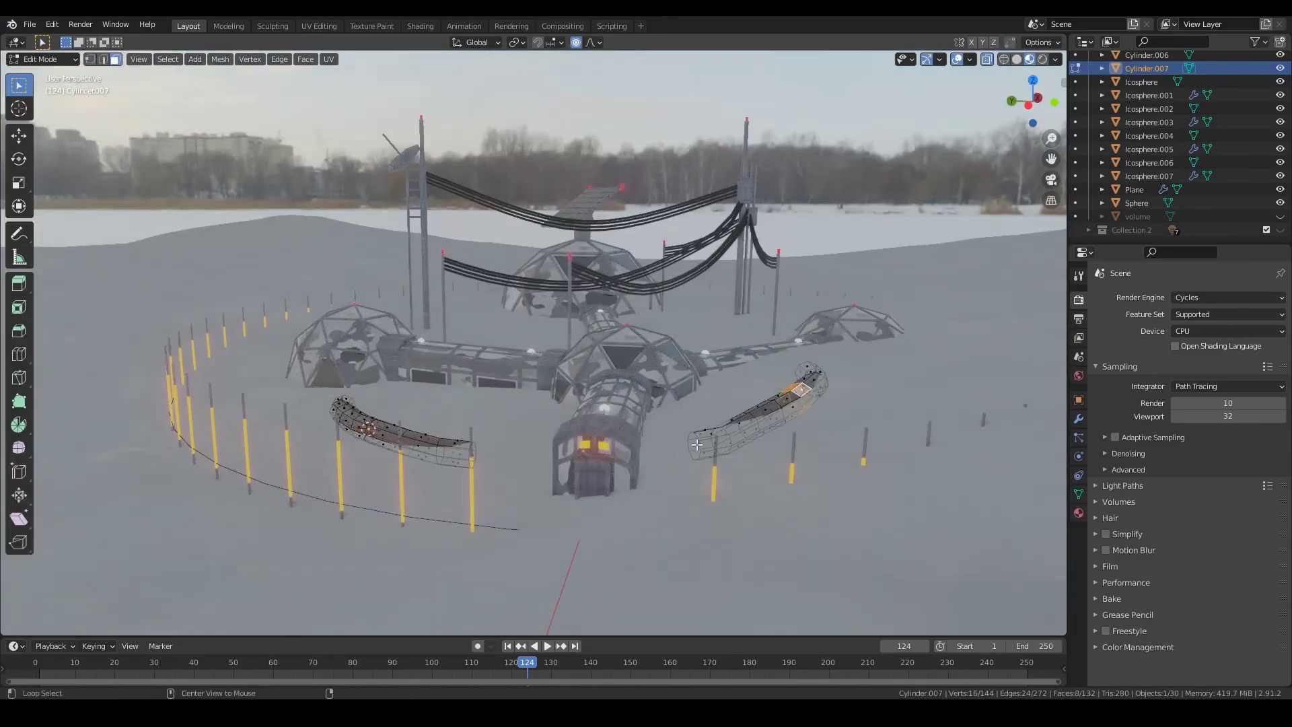
left_click(696, 444, "alt")
Lower the right drift's edge loop along Z with proportional editing.
key("g")
key("z")
left_click(694, 446)
Return to Object Mode and view the finished camp through the scene camera.
key("Tab")
key("KP_0")
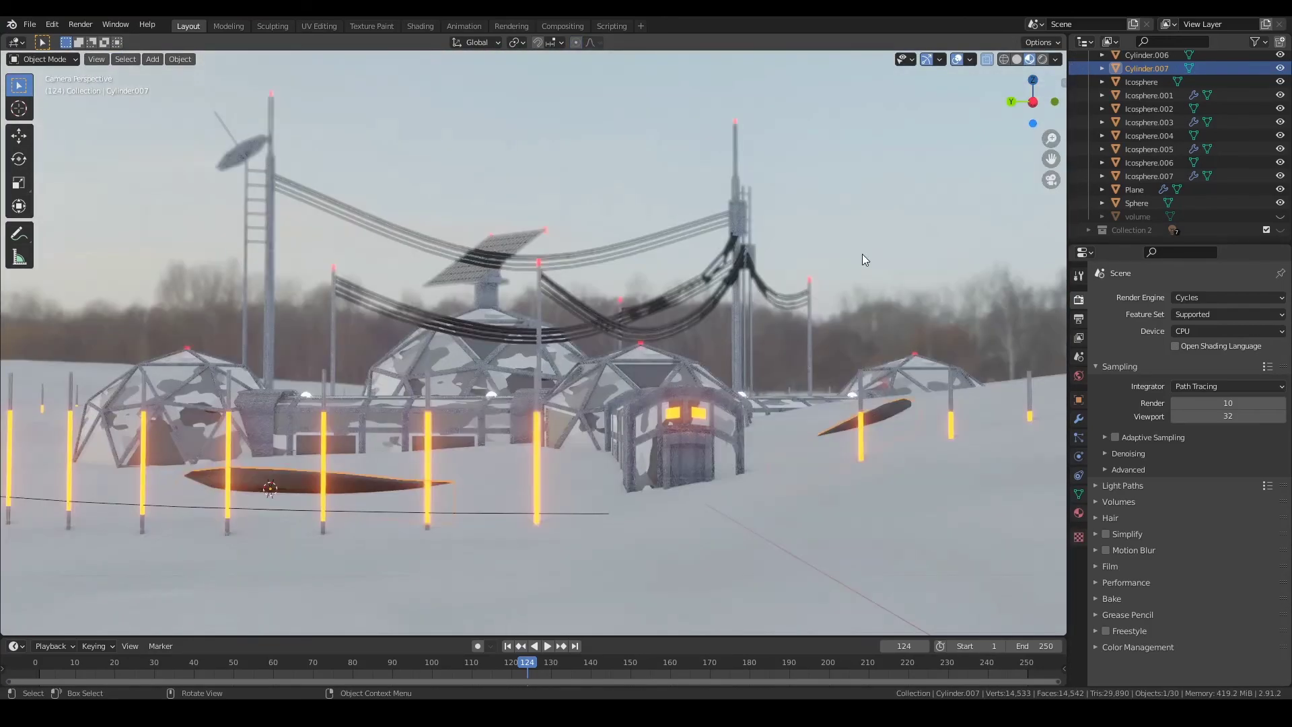
scroll(562, 423, "up", 2)
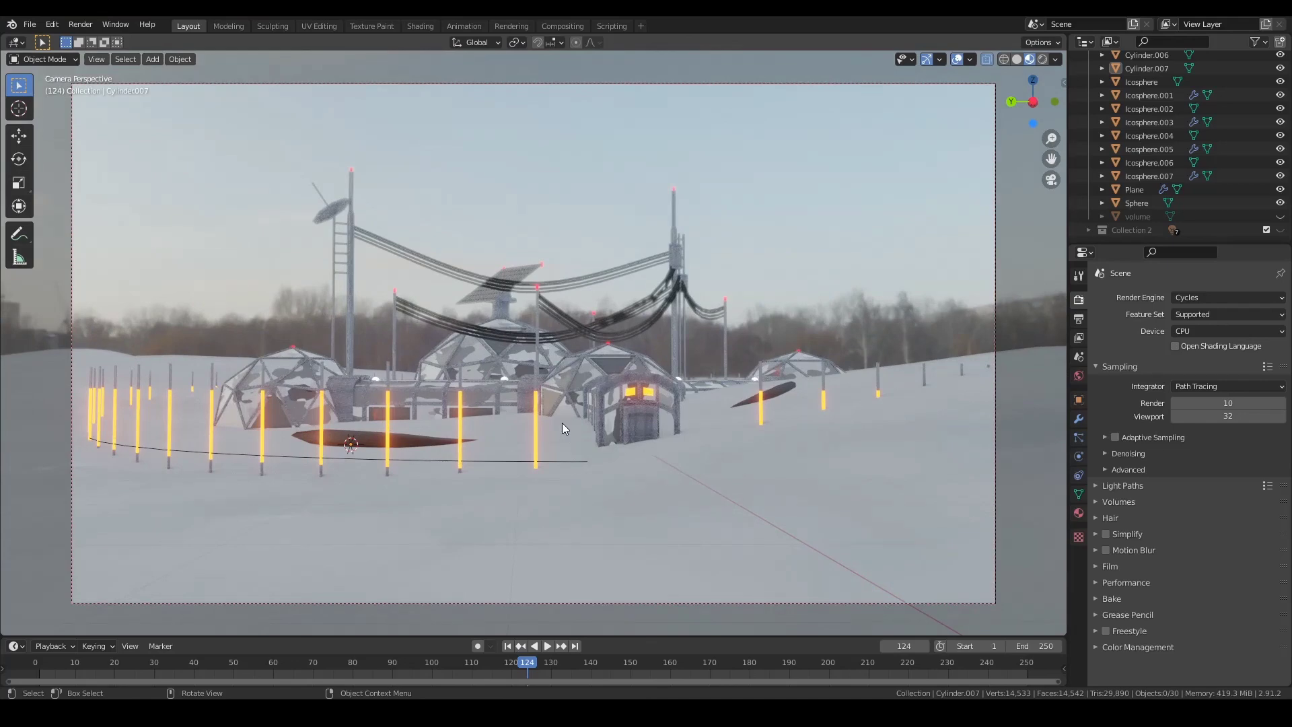